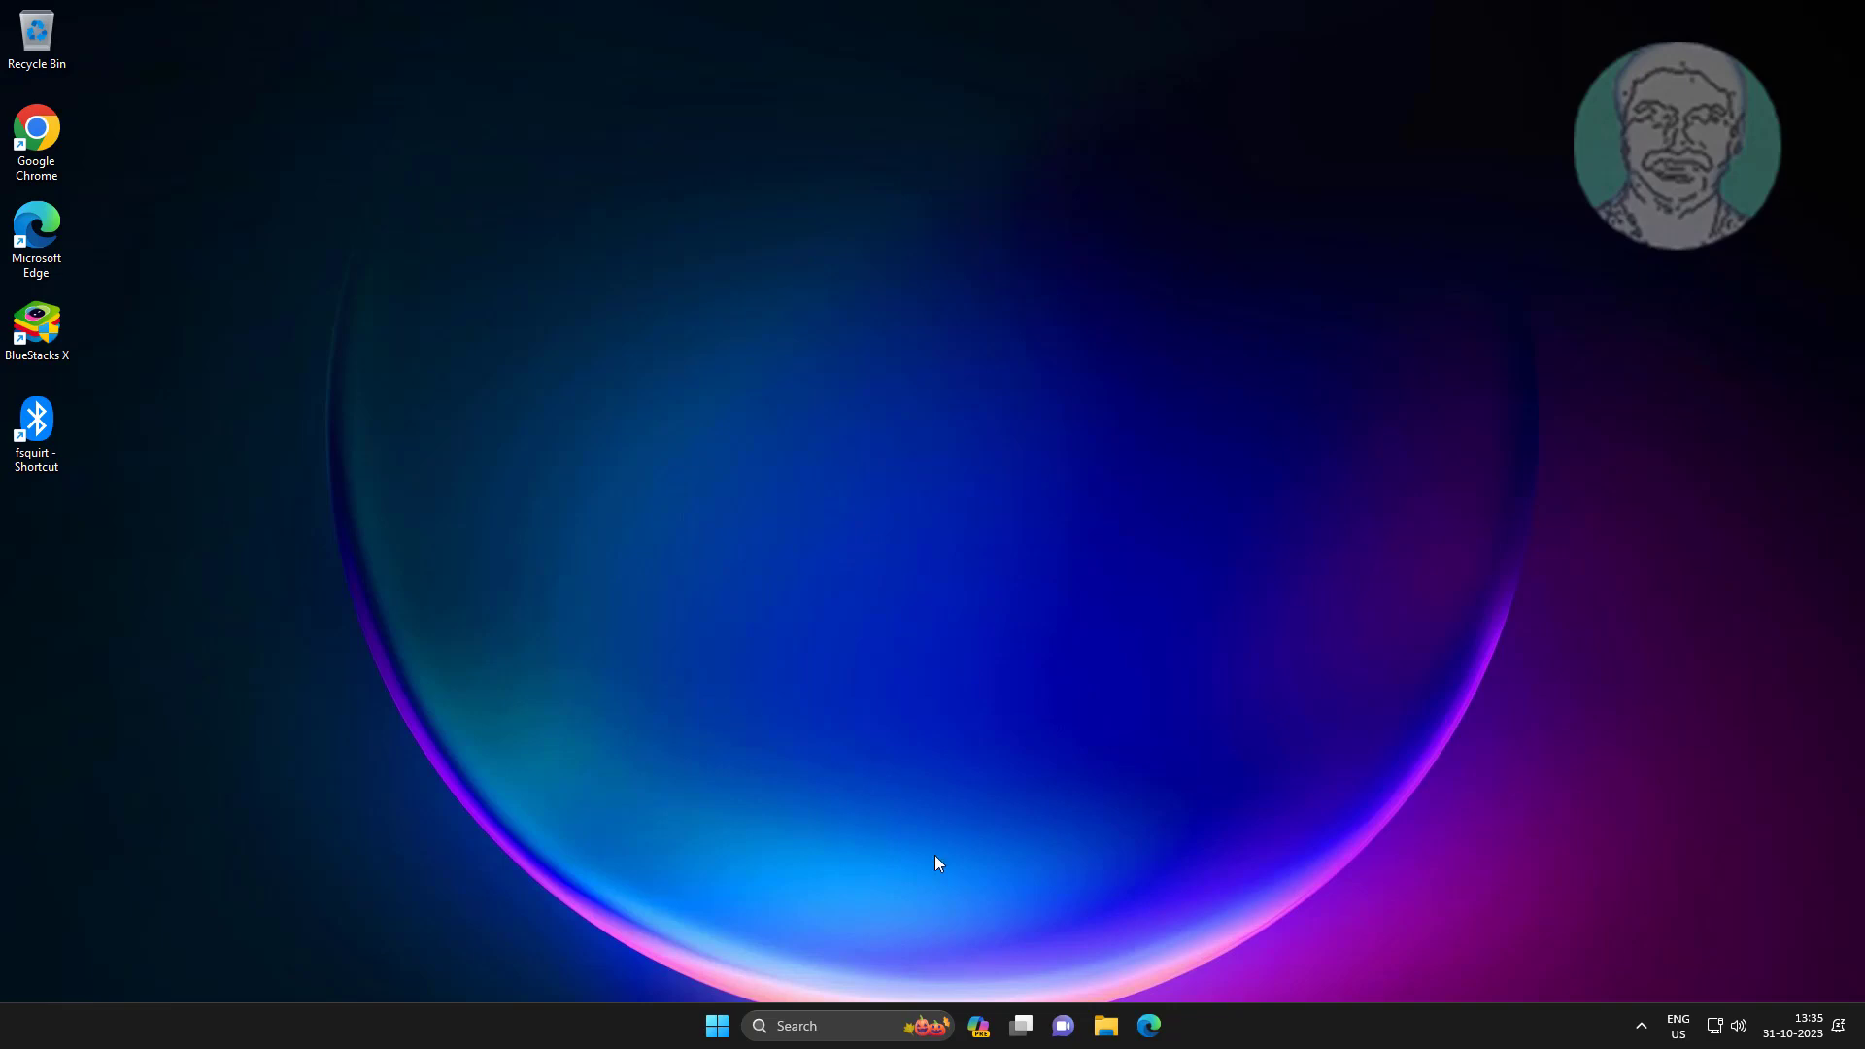
- Open the Windows Search panel from the taskbar search box
left_click(816, 1039)
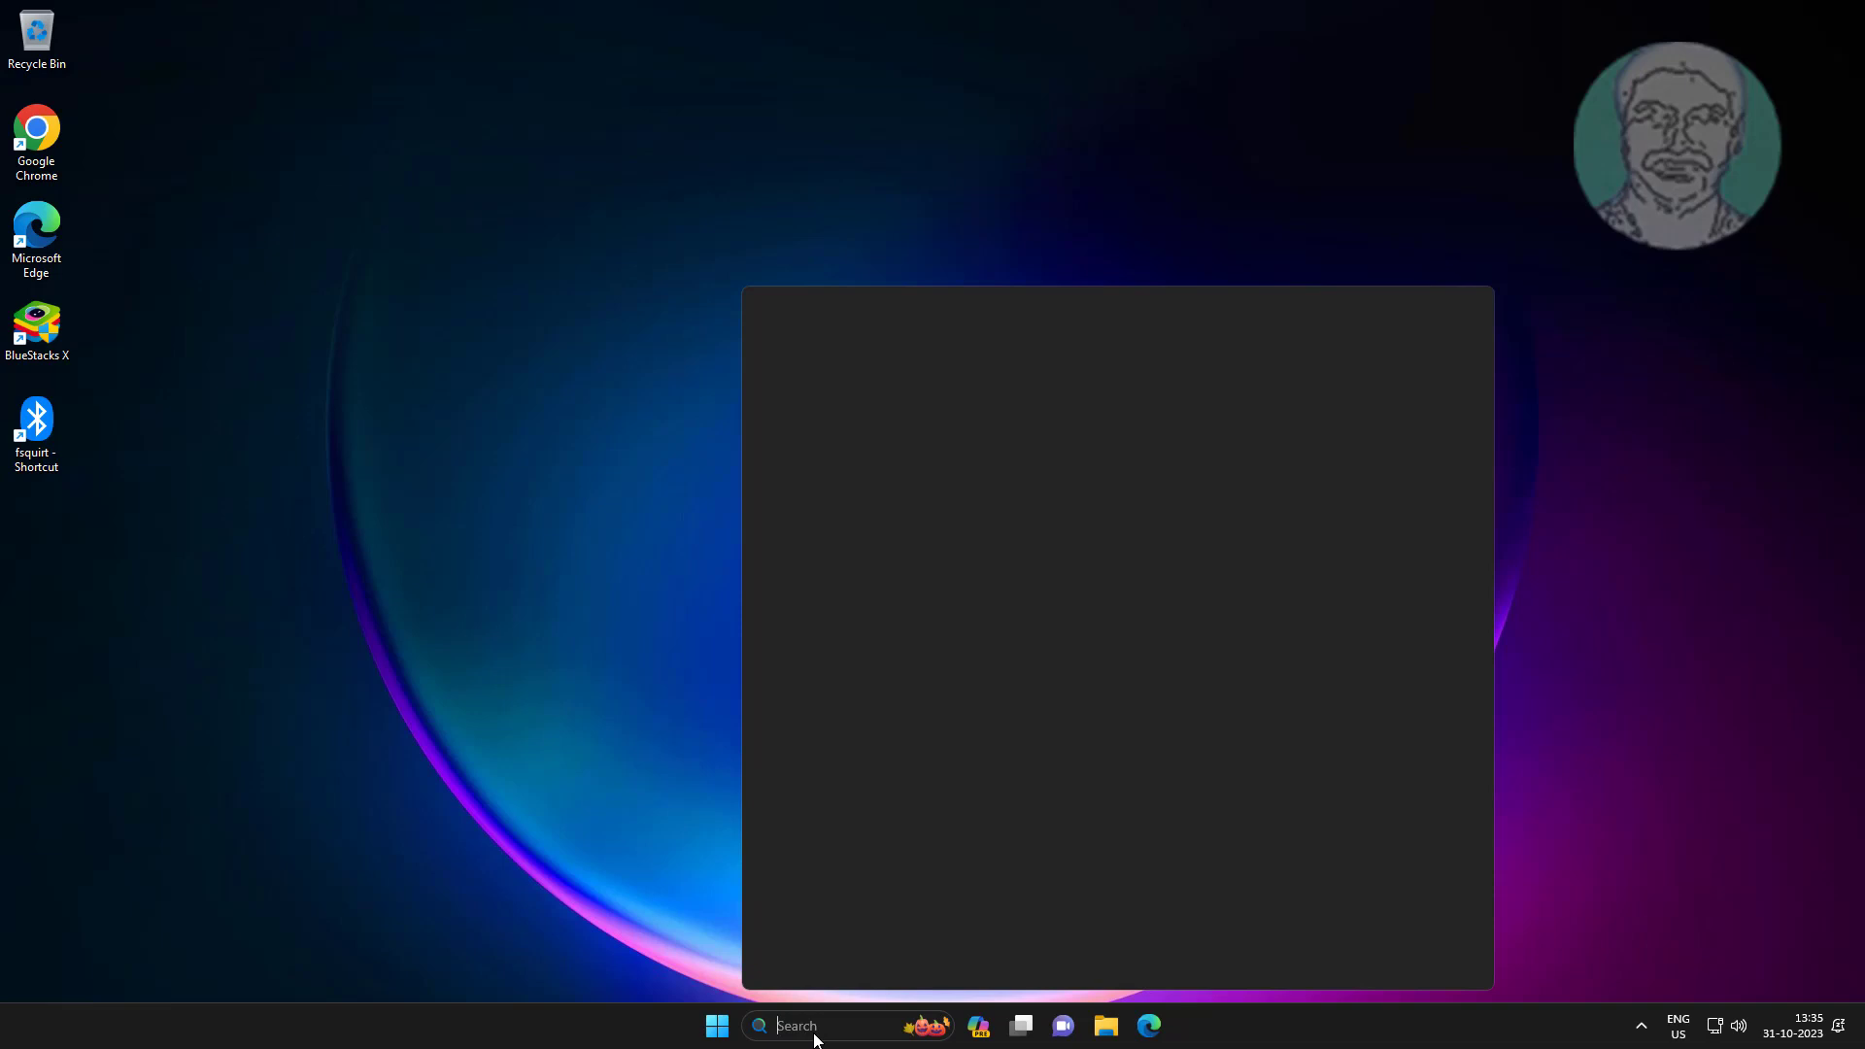
- Search for 'disk cleanup' and launch Disk Cleanup to scan drive C:
type("disk")
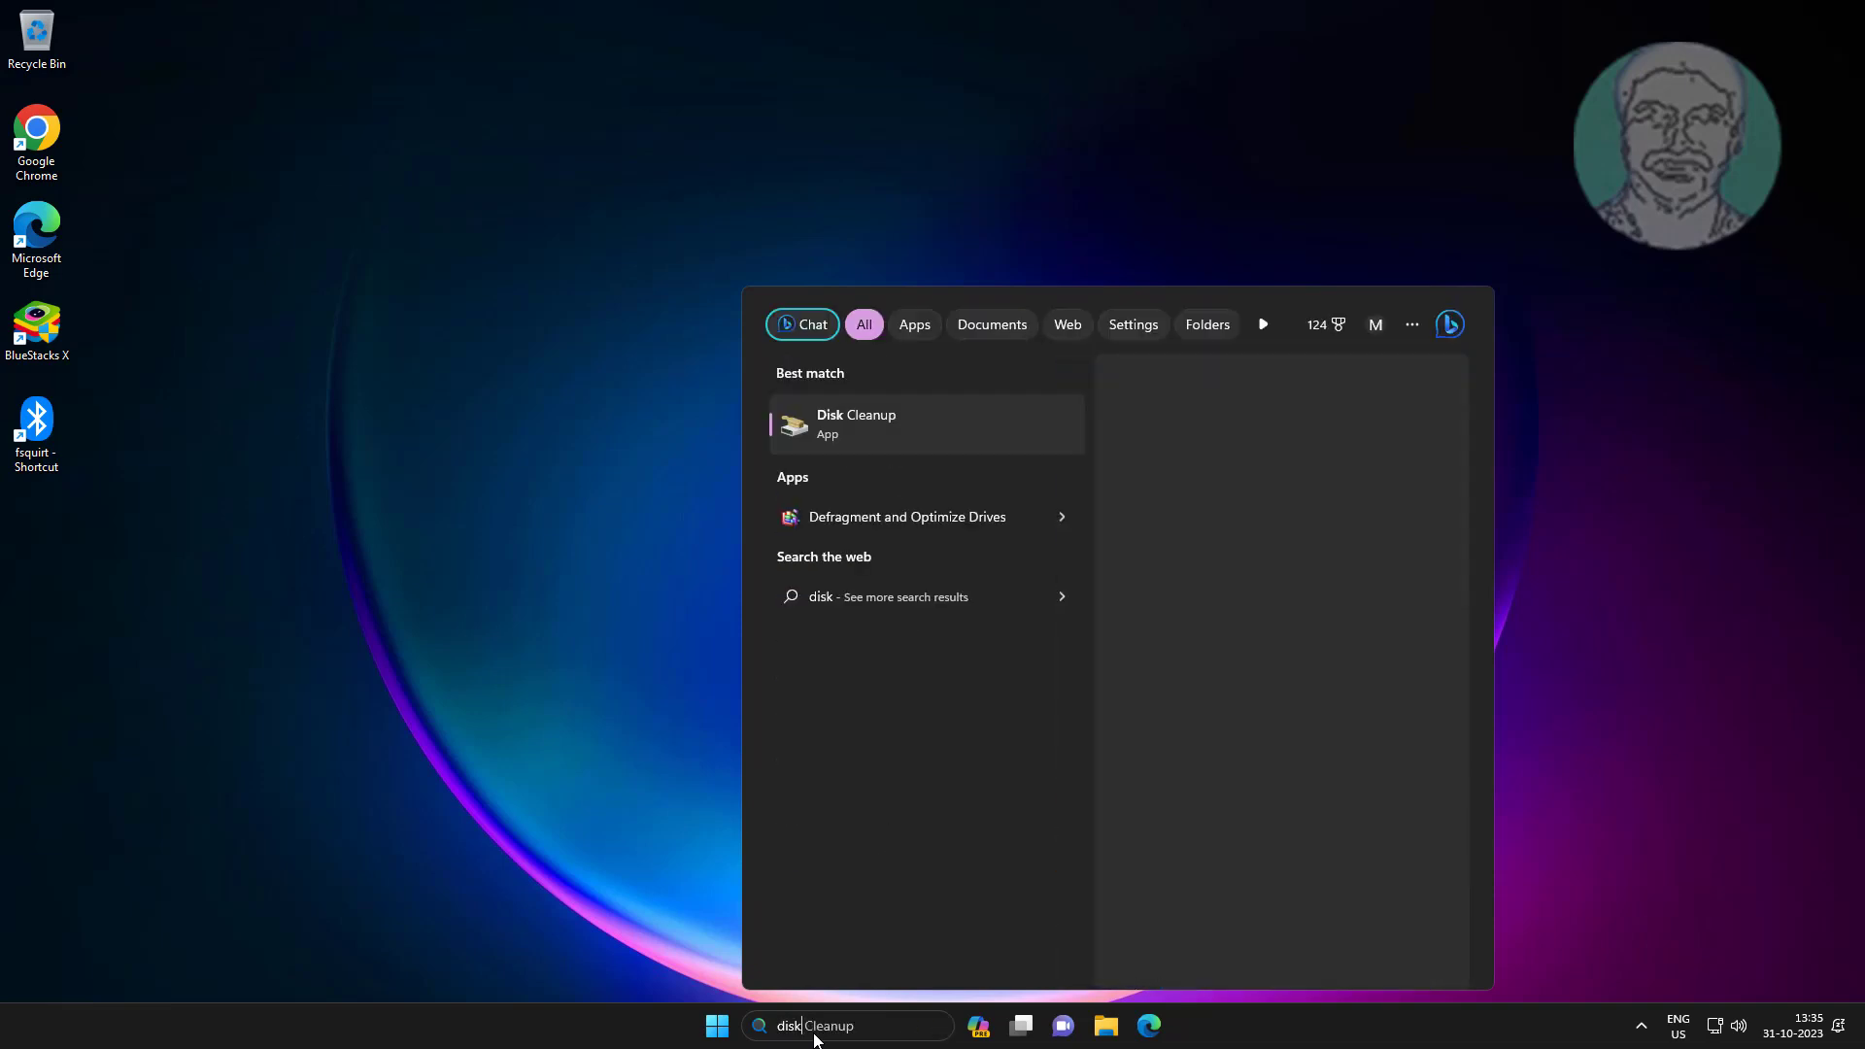
type(" cleanup")
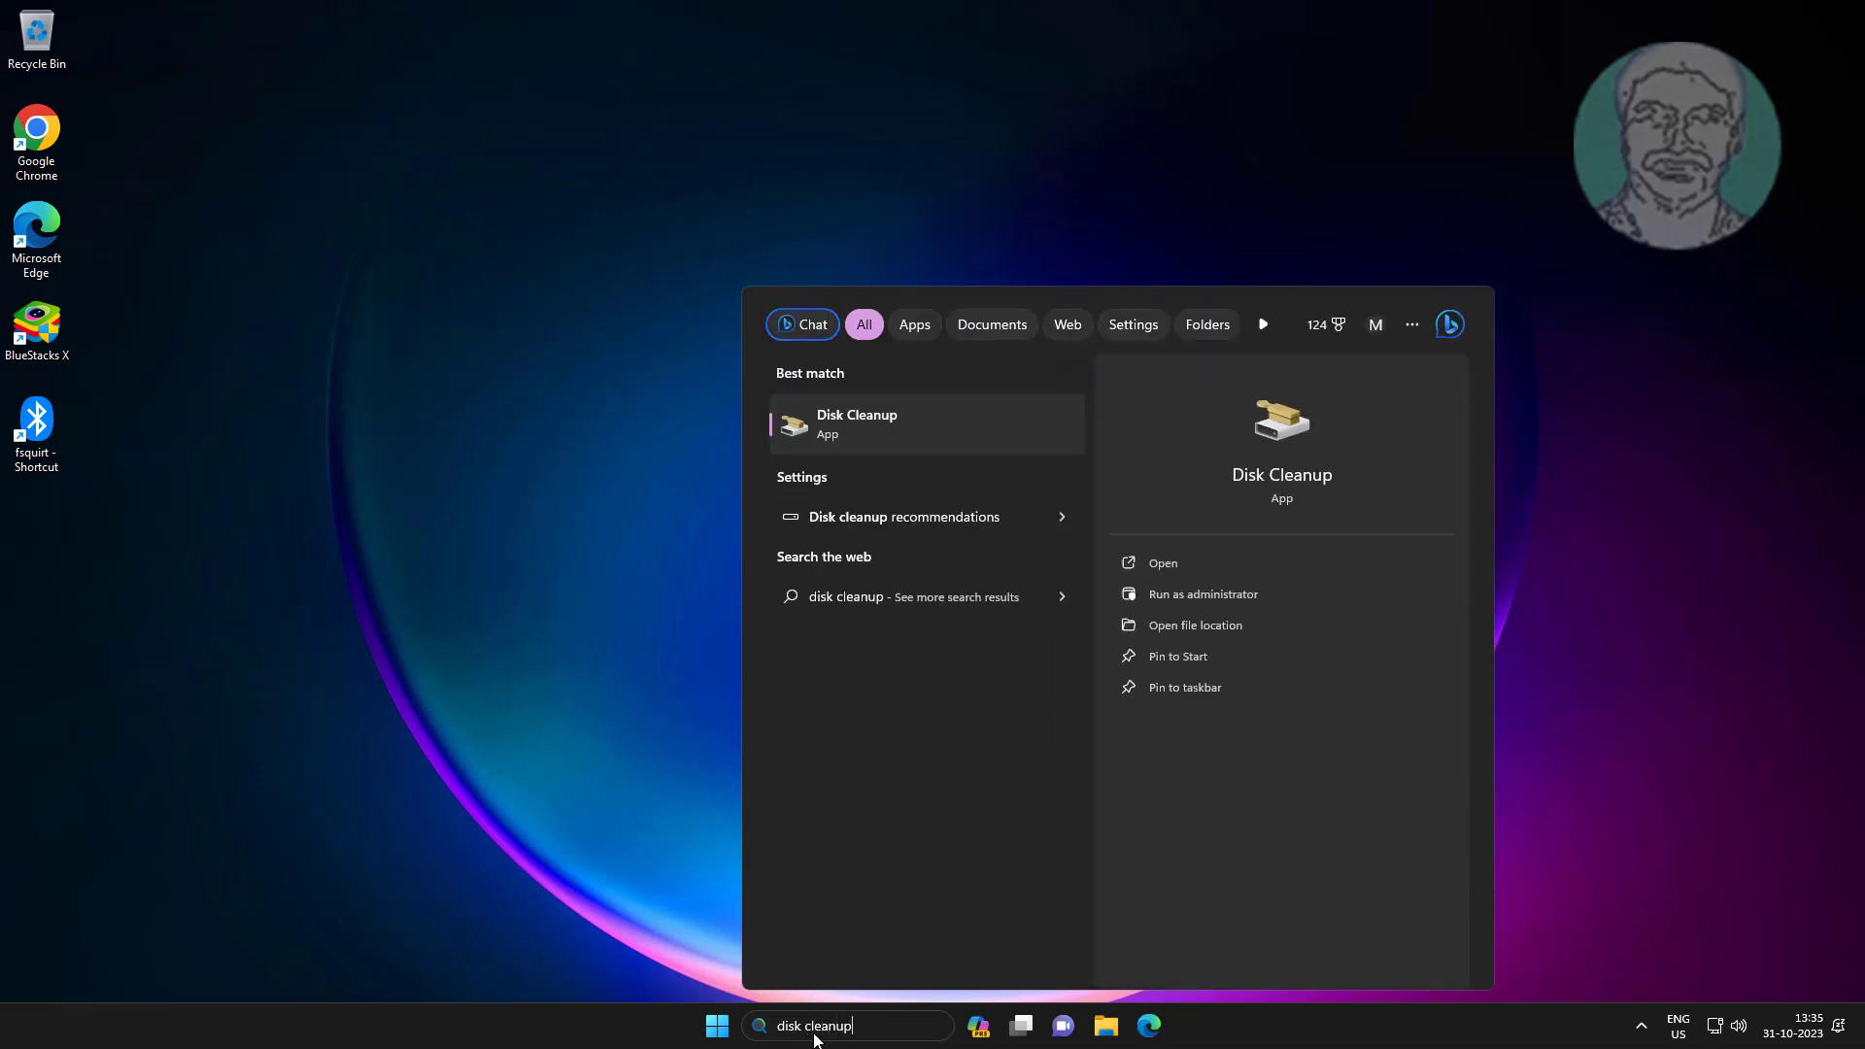
left_click(853, 399)
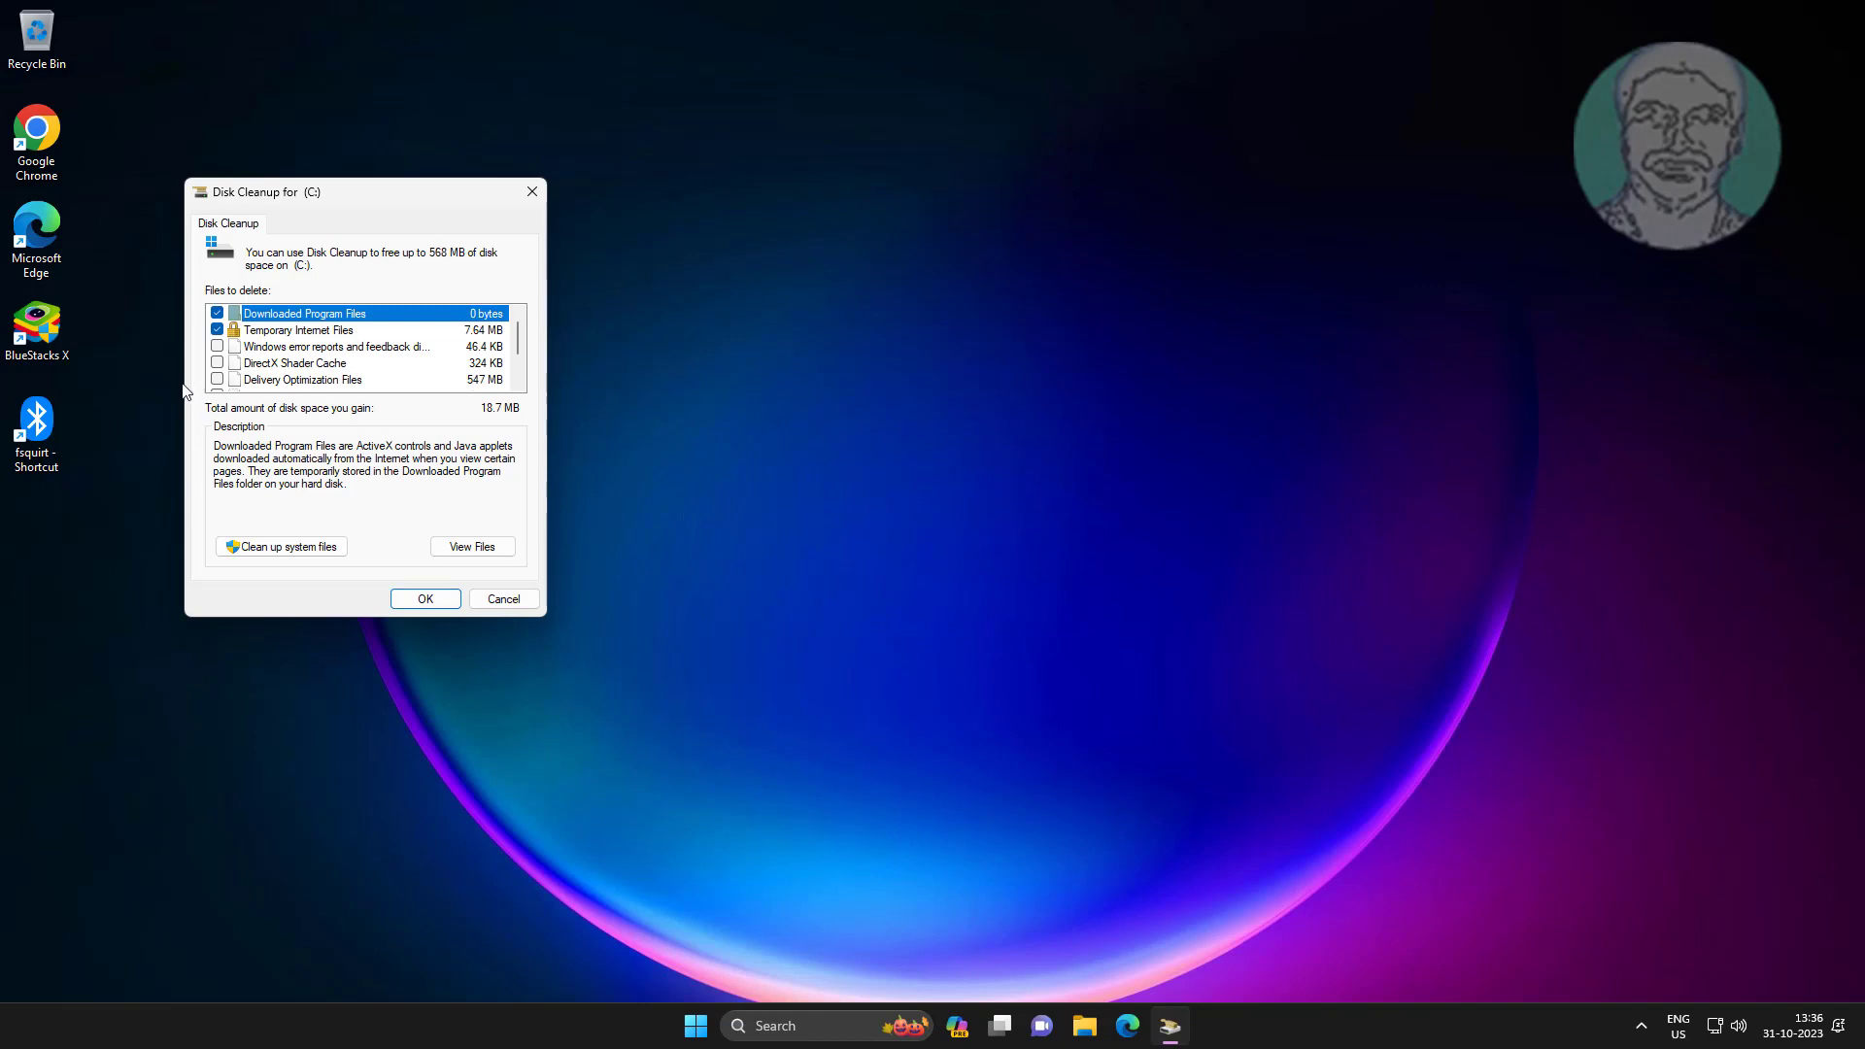
- Select every category on C:, including error reports, shader cache and Recycle Bin, then delete all 568 MB
left_click(216, 346)
left_click(216, 362)
left_click(217, 379)
scroll(294, 365, "down", 1)
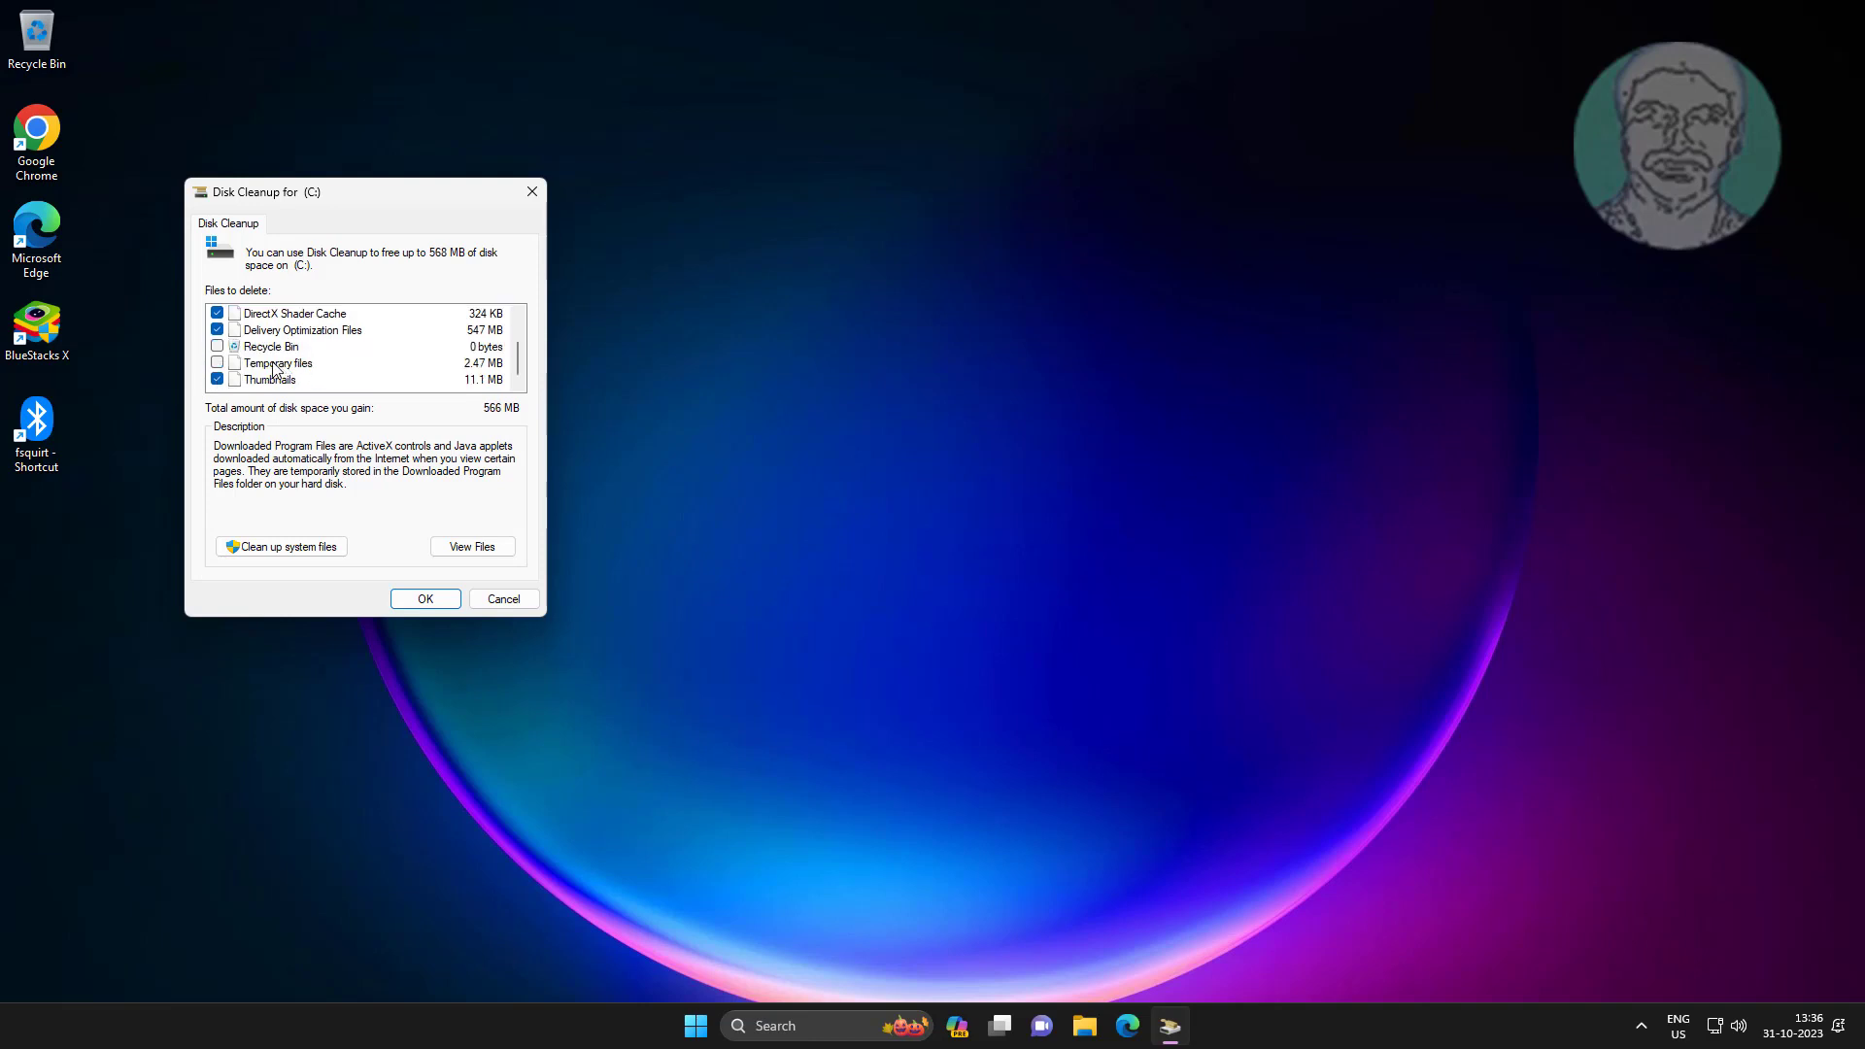
left_click(220, 347)
left_click(219, 363)
scroll(316, 379, "up", 1)
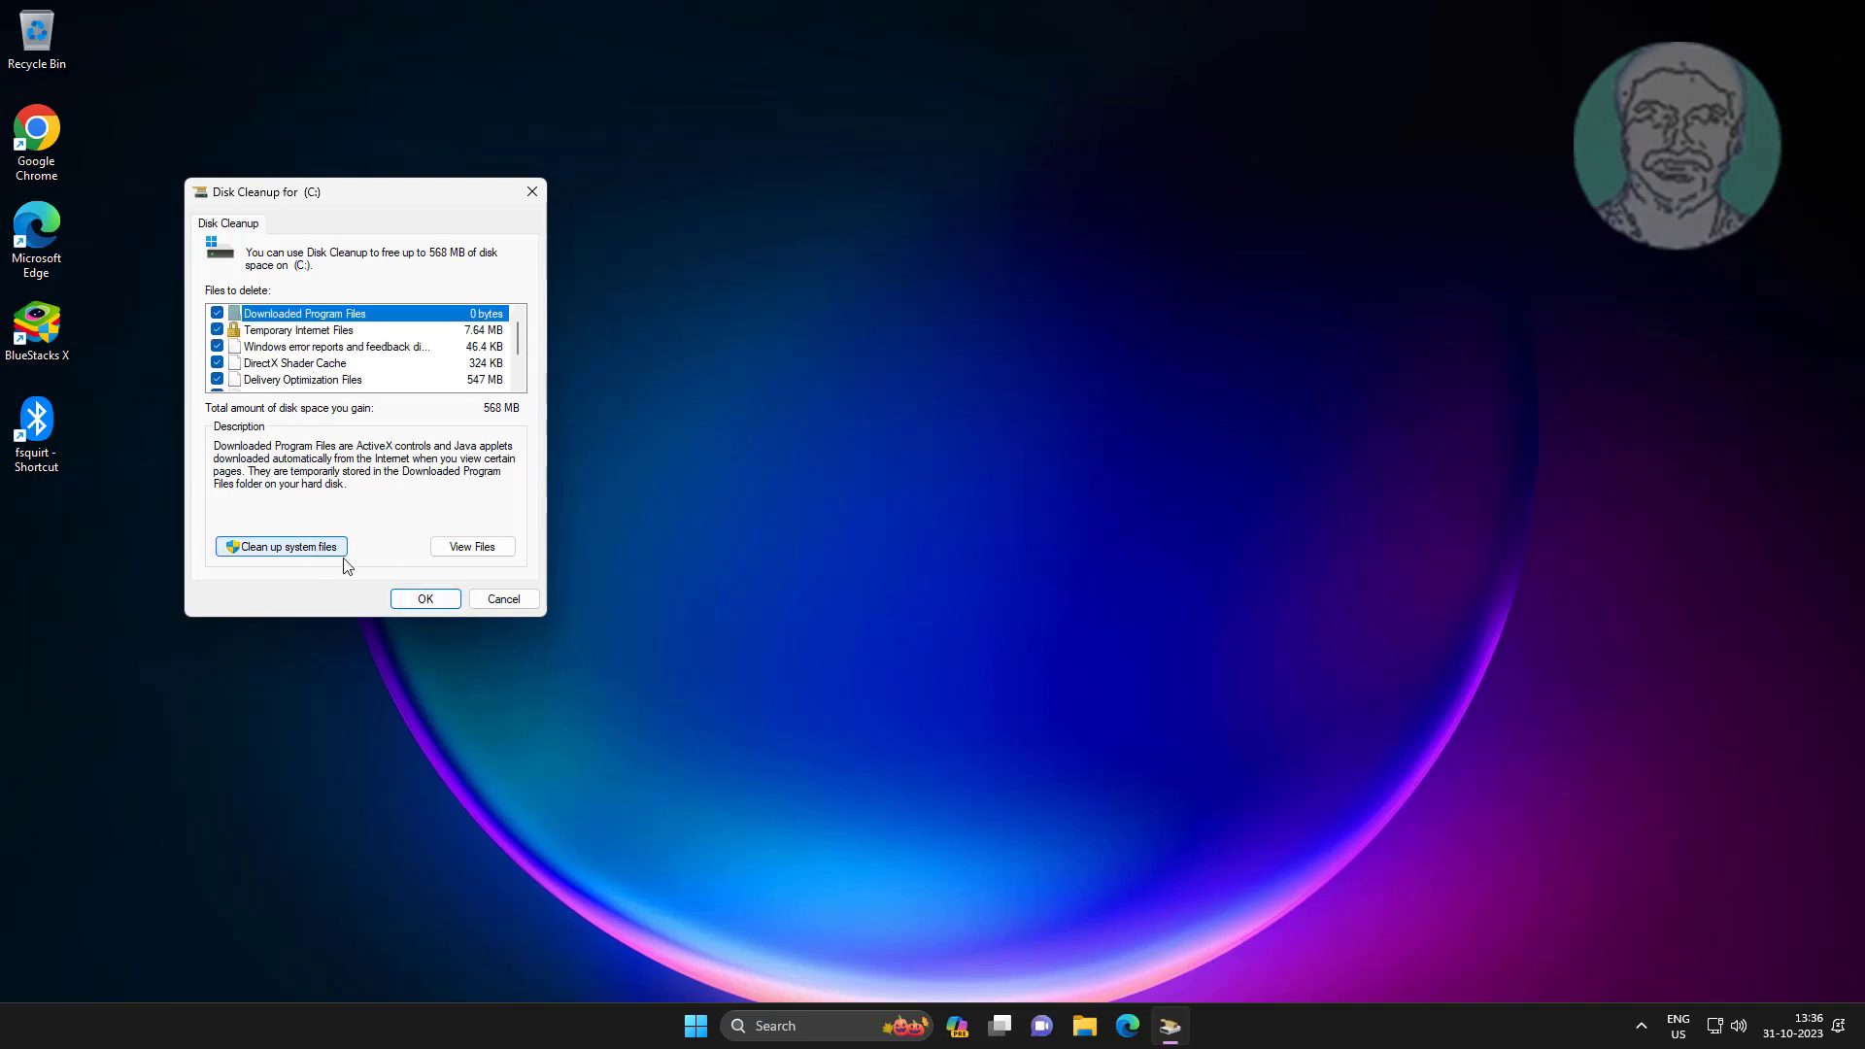
left_click(428, 599)
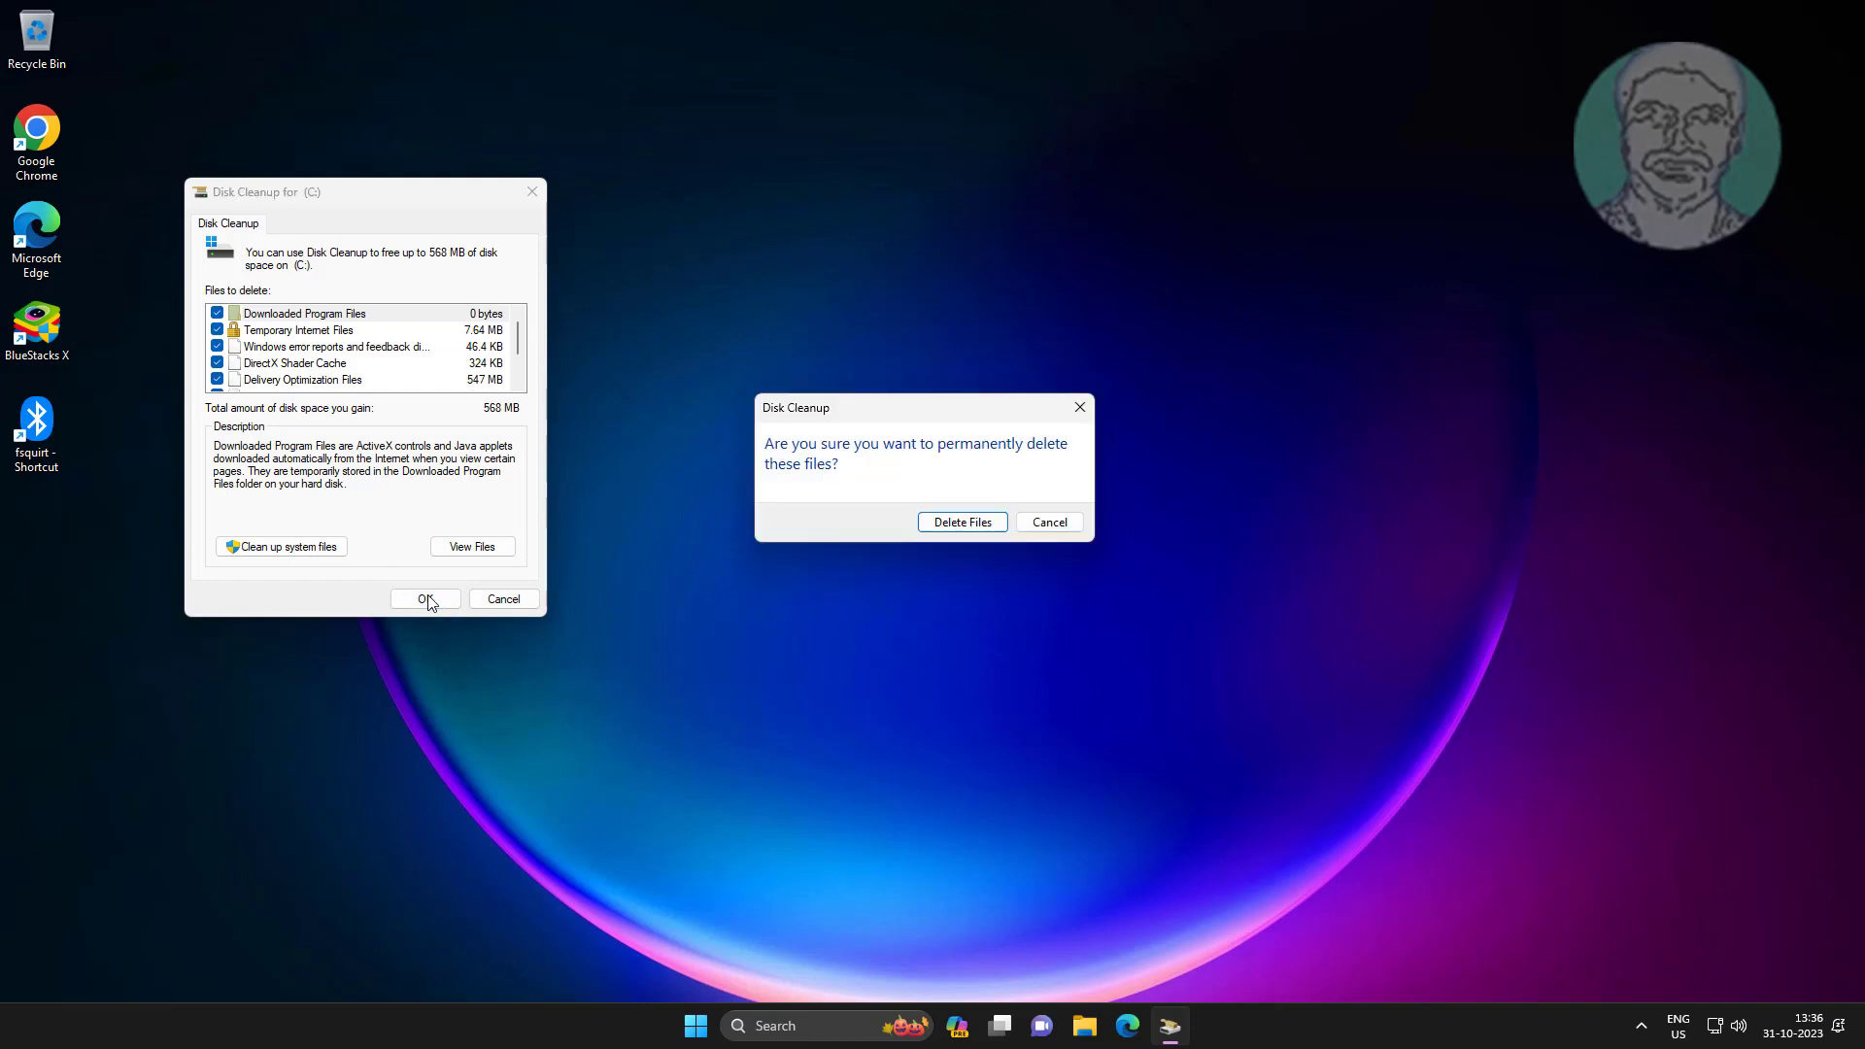
left_click(960, 523)
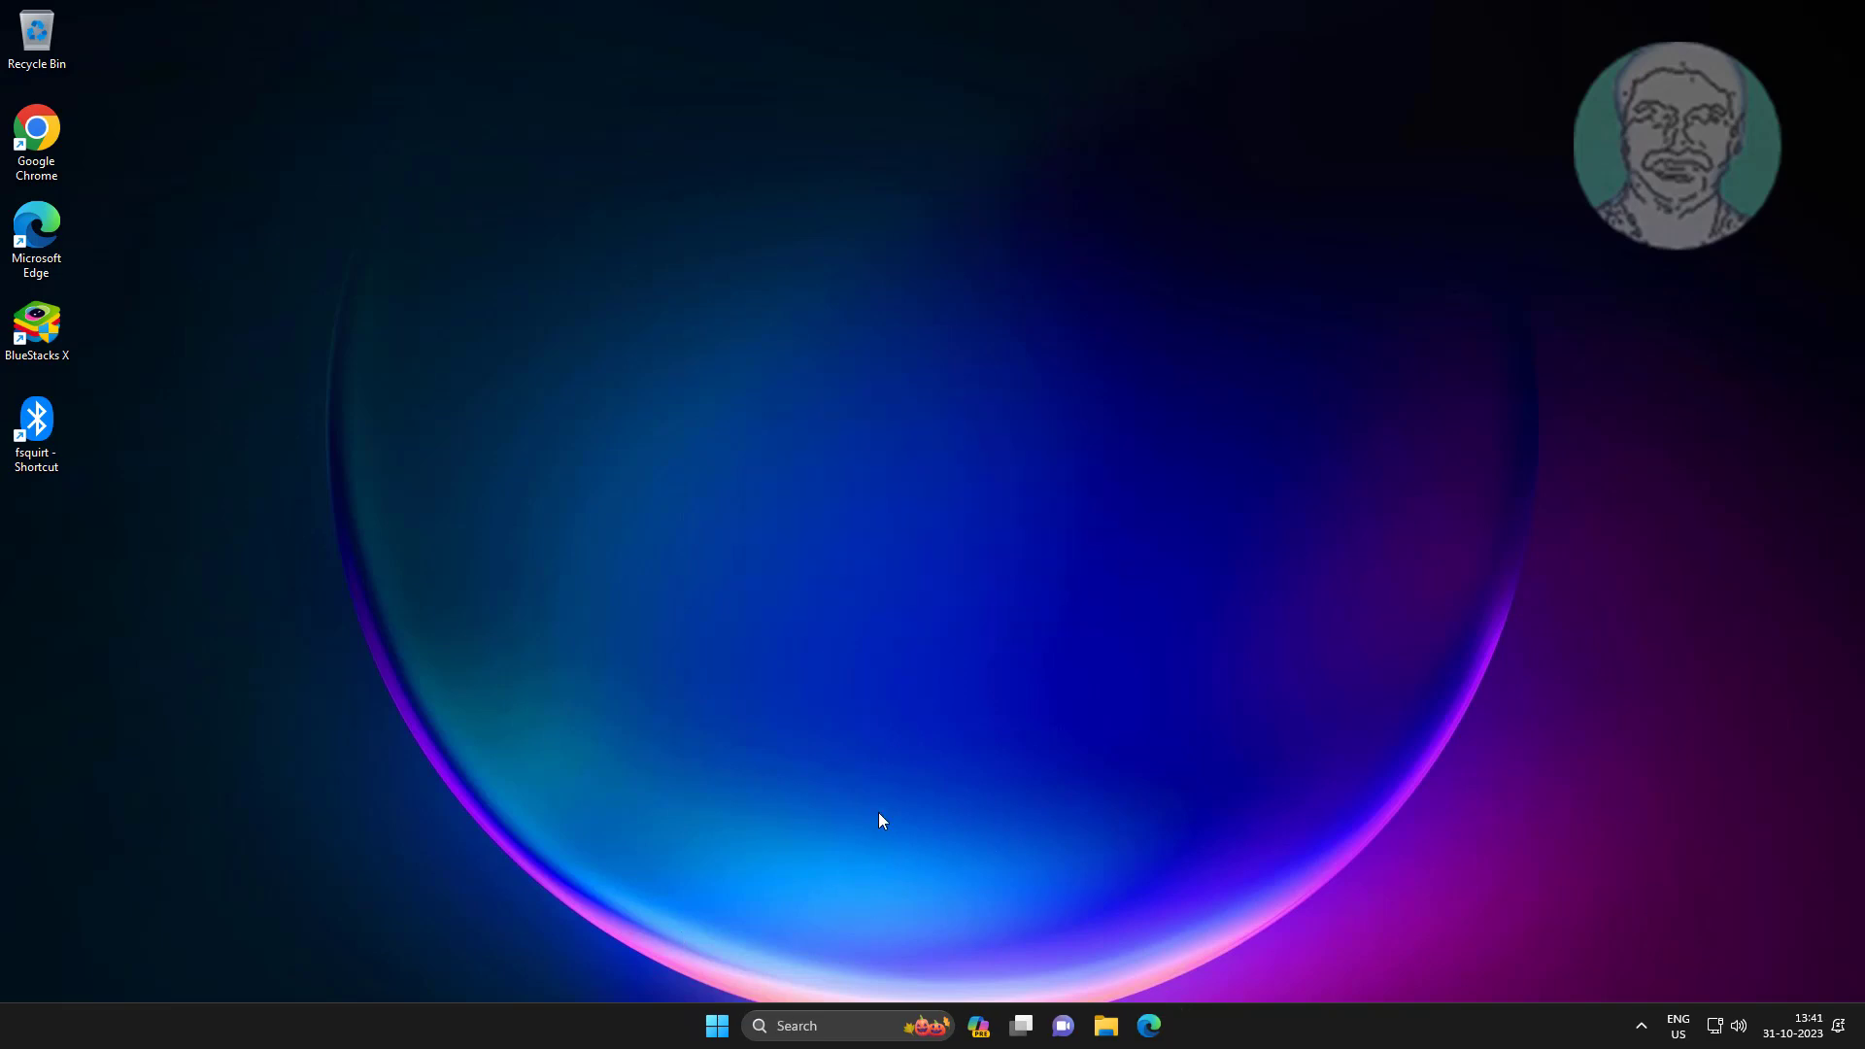
- Open Command Prompt as administrator via search and enter chkdsk /f /x /r c:
left_click(824, 1026)
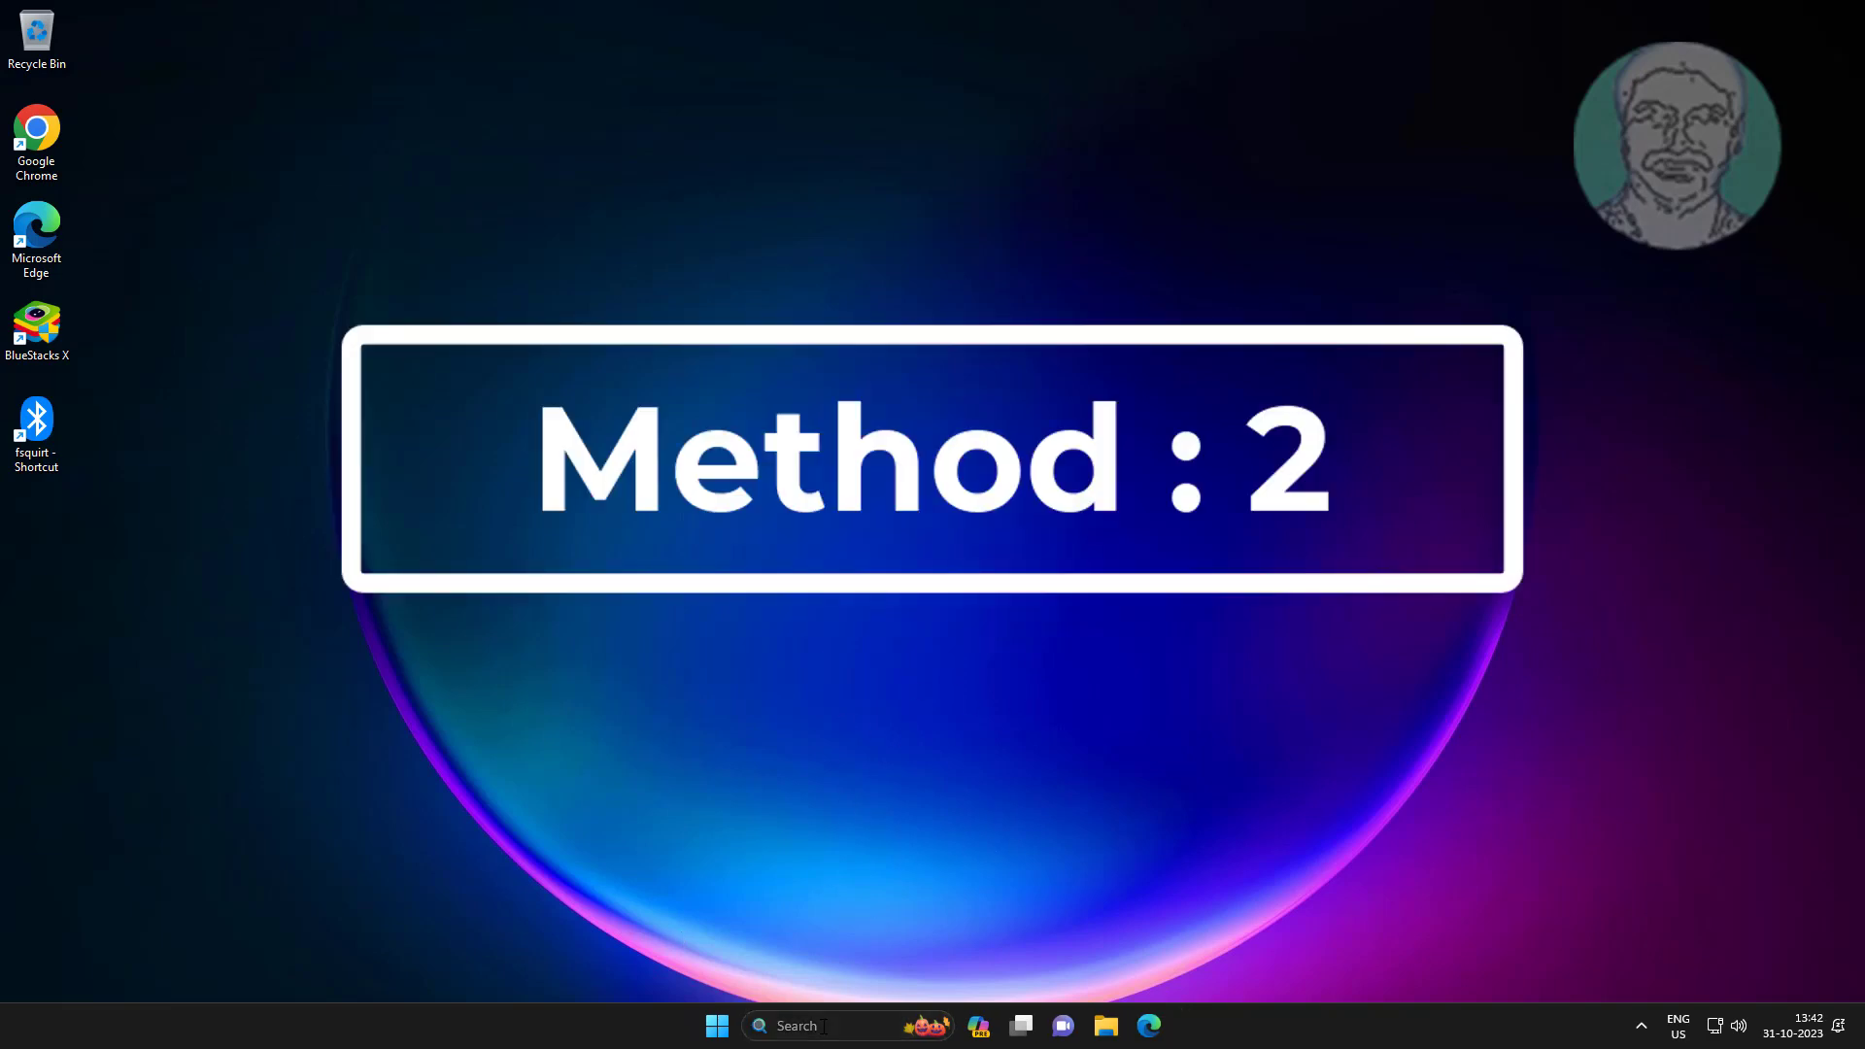
type("cmd")
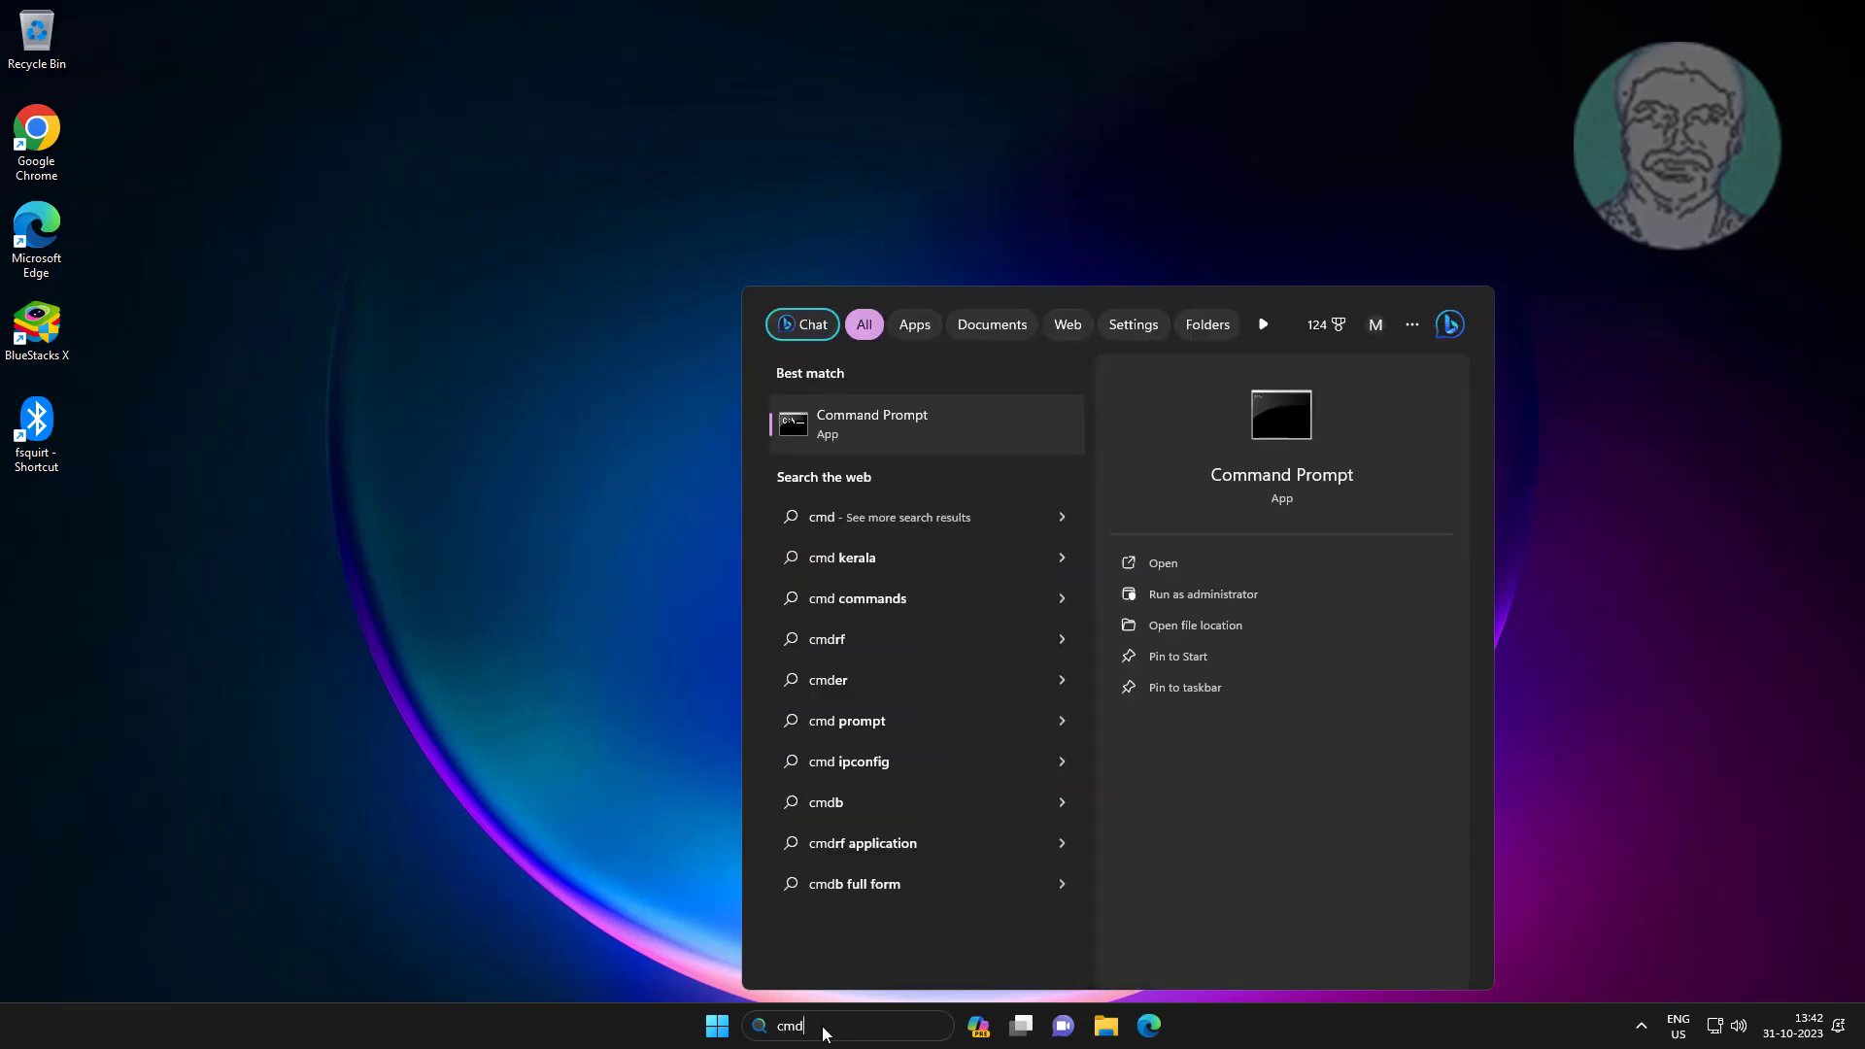
right_click(882, 429)
left_click(965, 460)
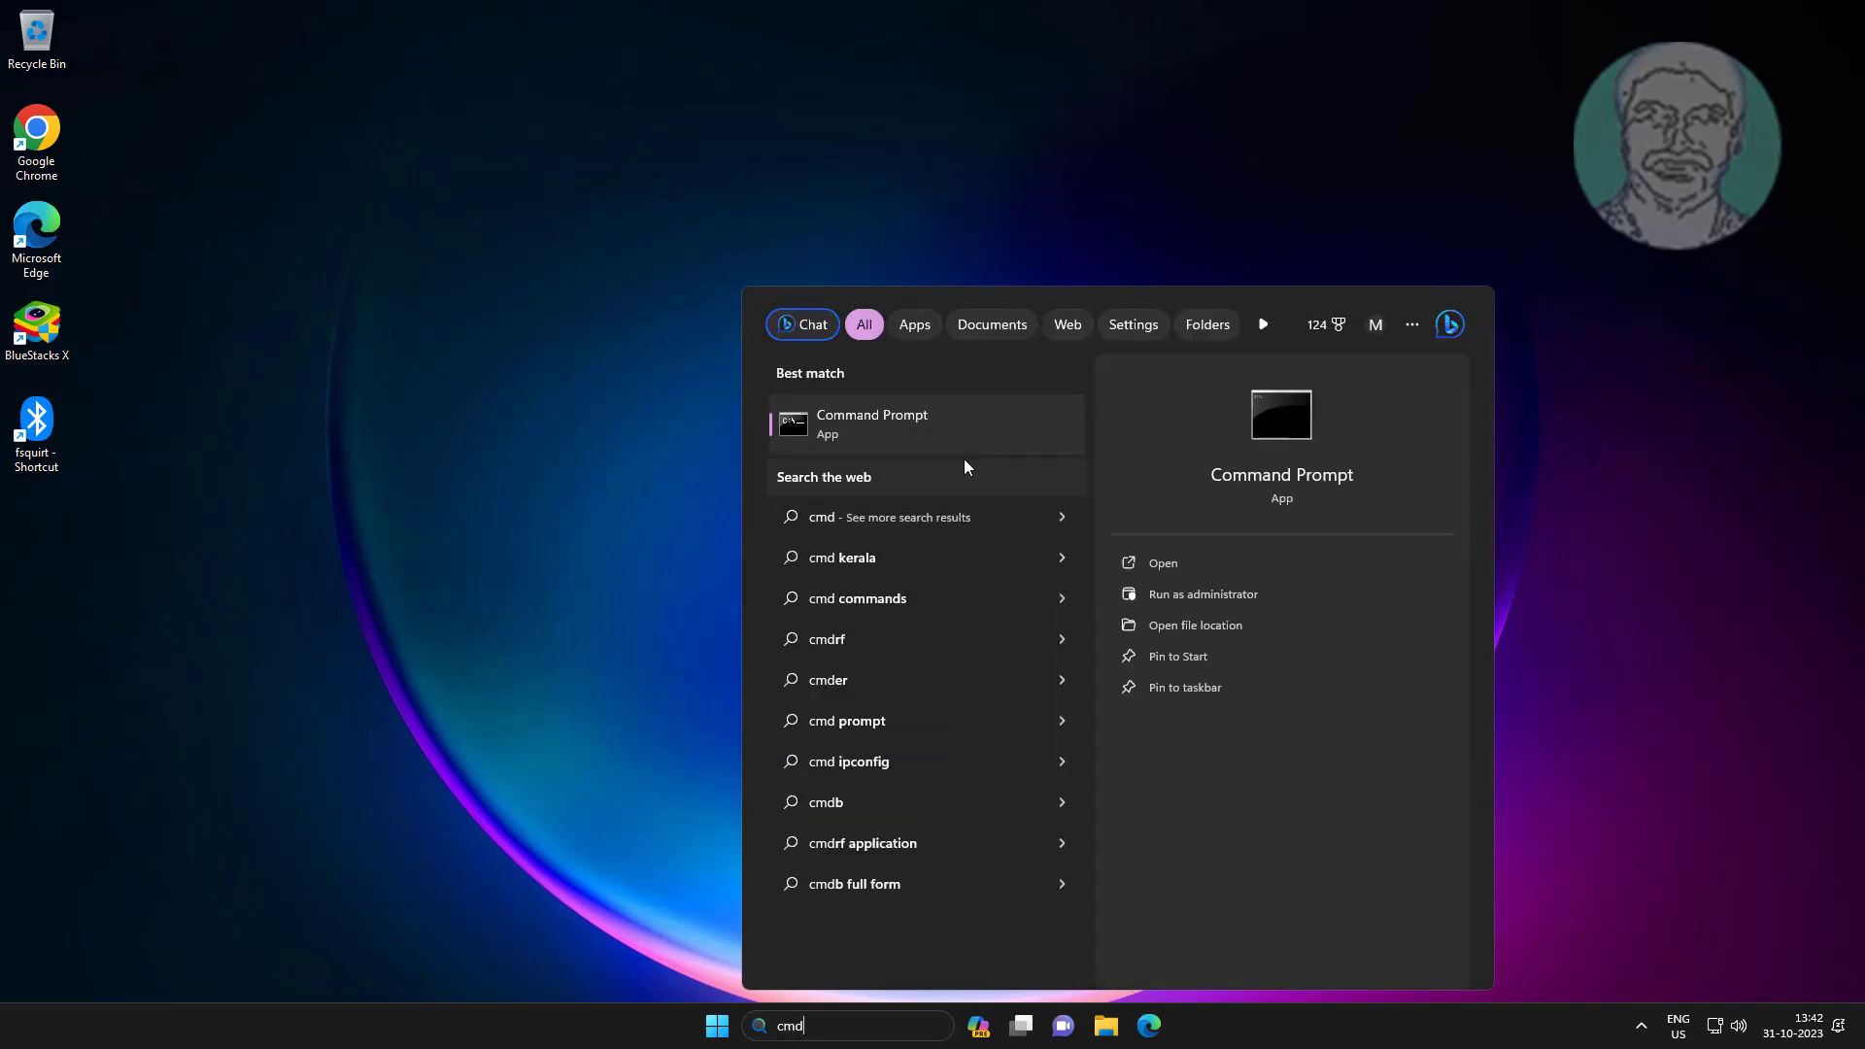
key("alt+y")
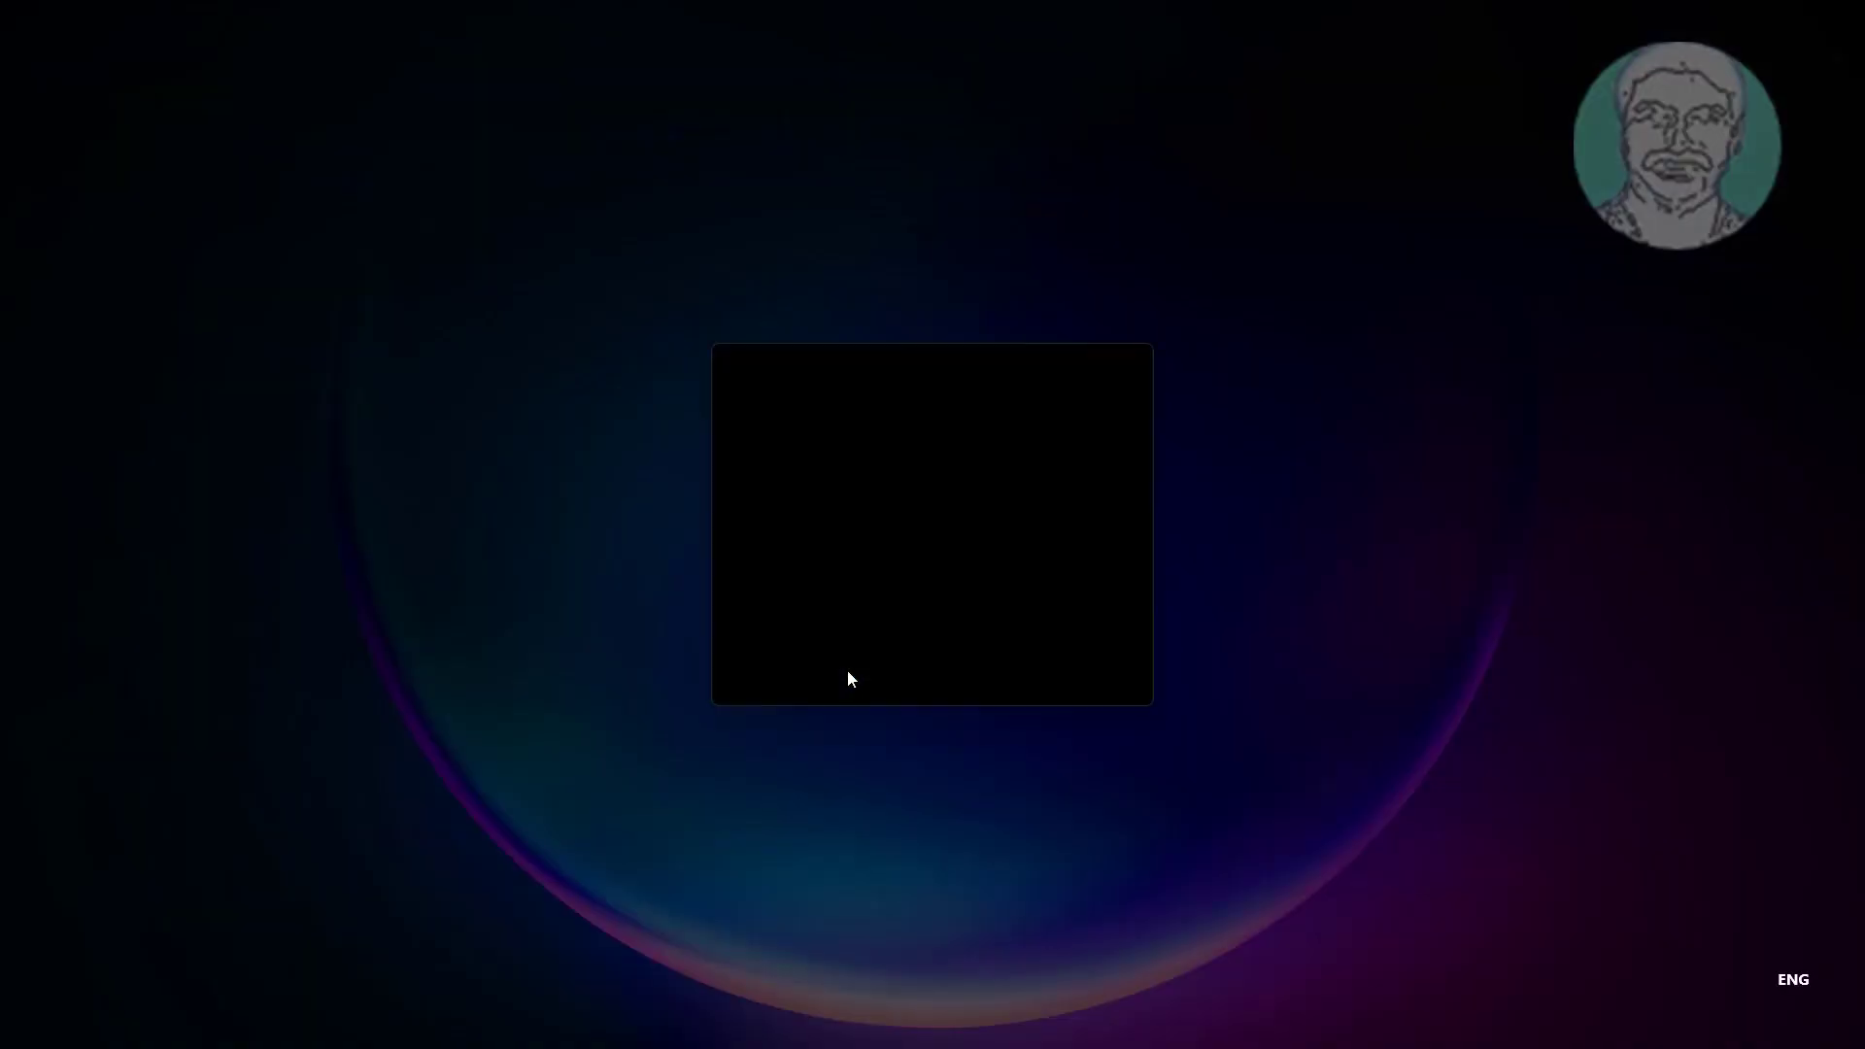
type("chkdsk /f /x /r")
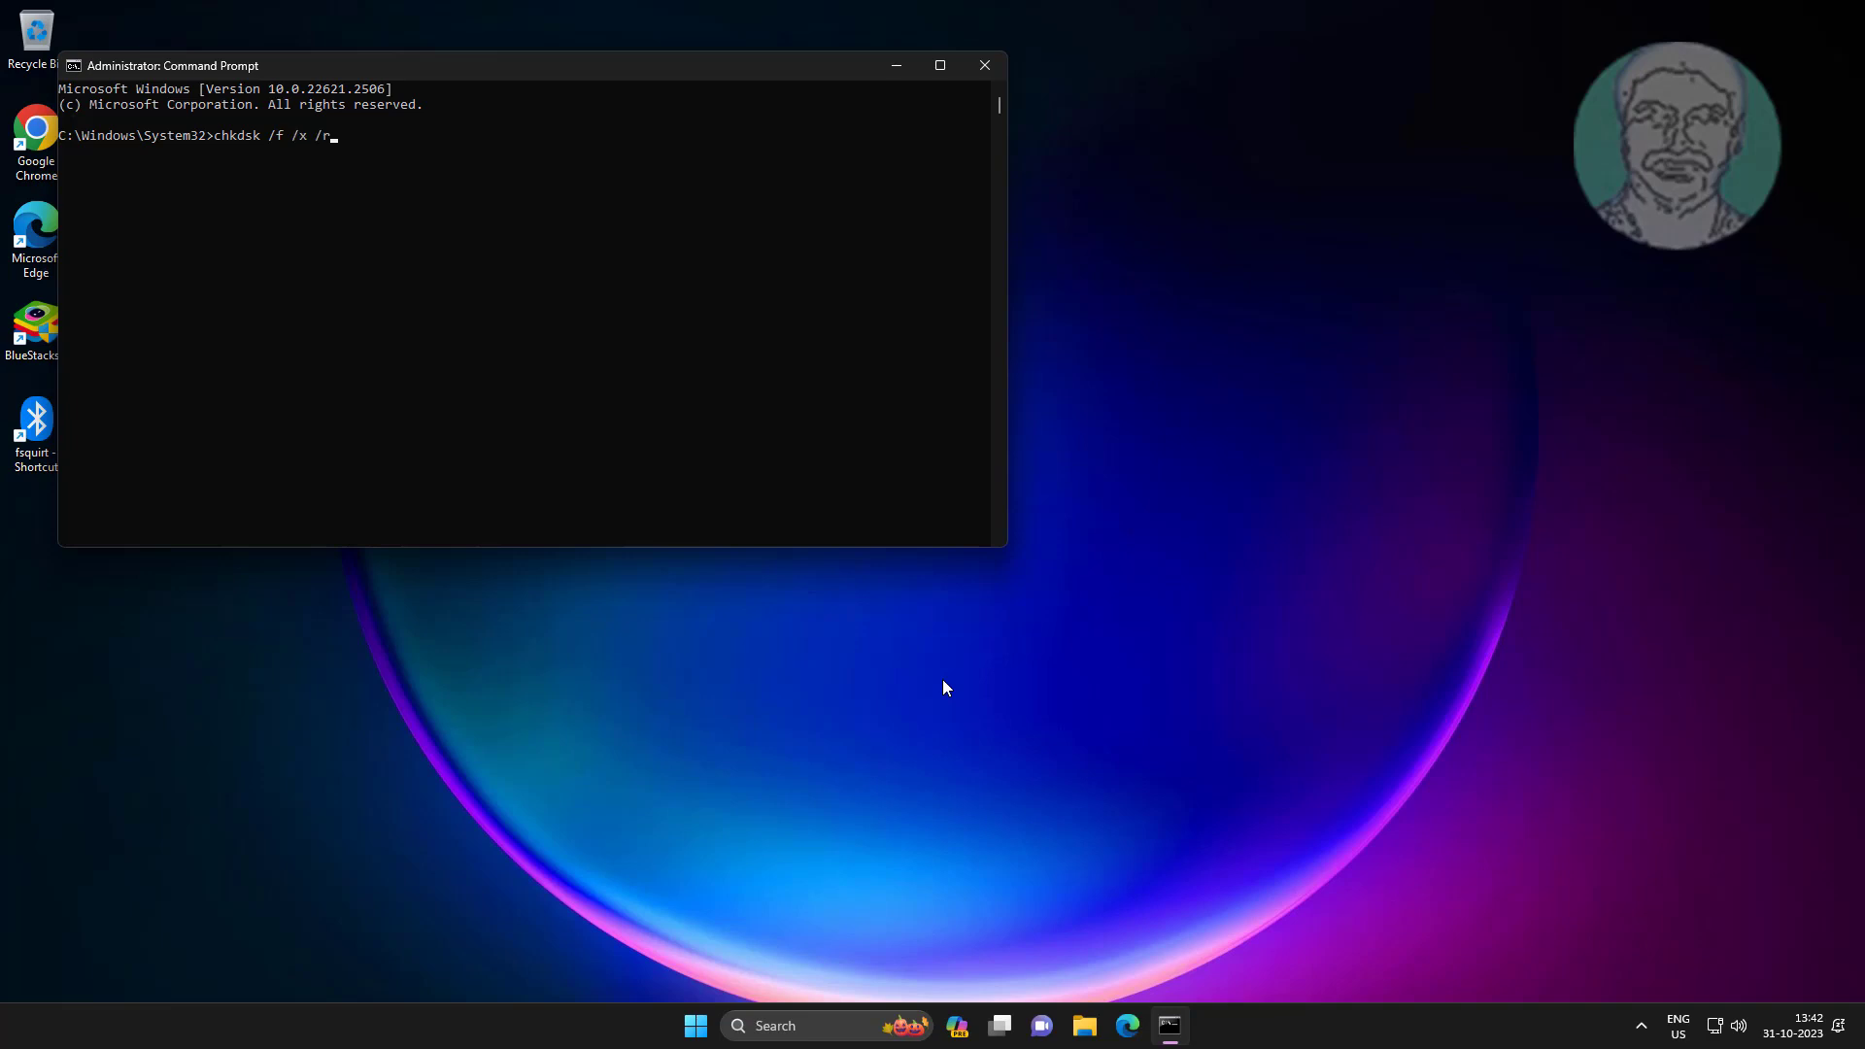
type(" c:")
- Run chkdsk, answer Y to schedule the C: check at restart, and exit Command Prompt
key("Return")
type("Y")
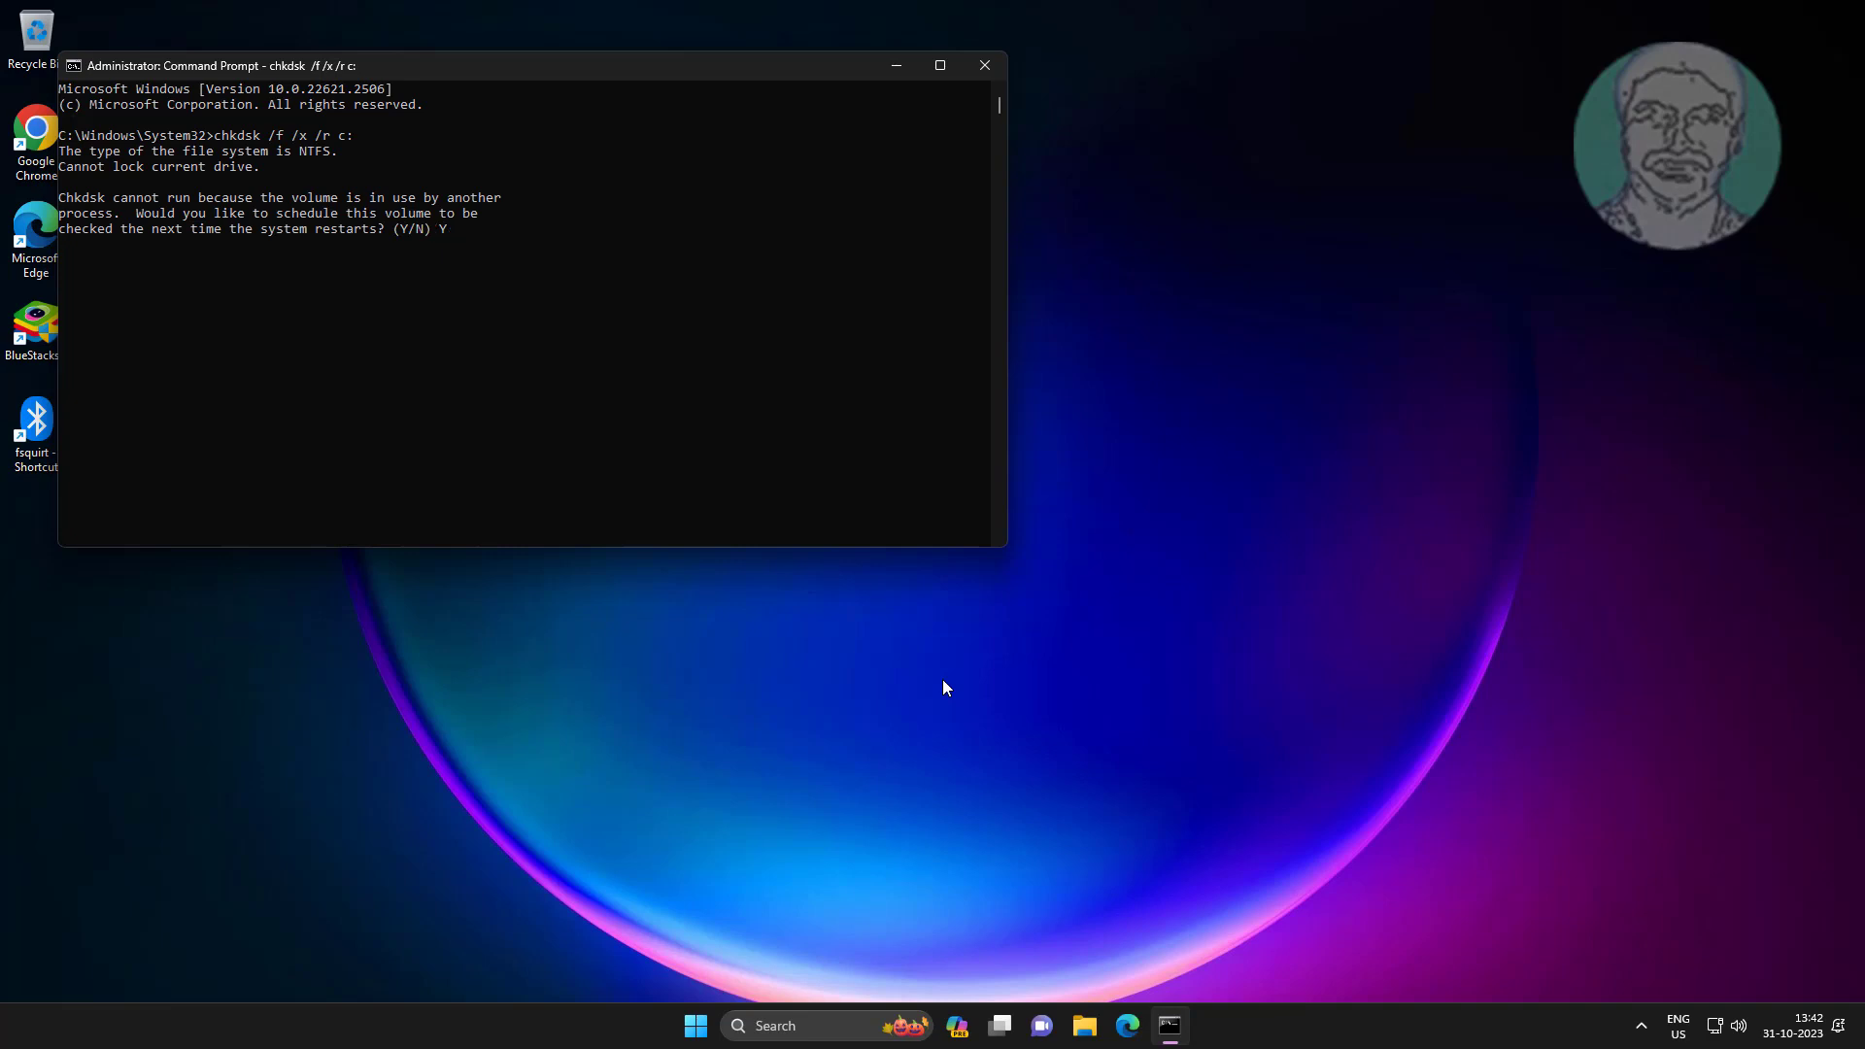
key("Return")
type("exit")
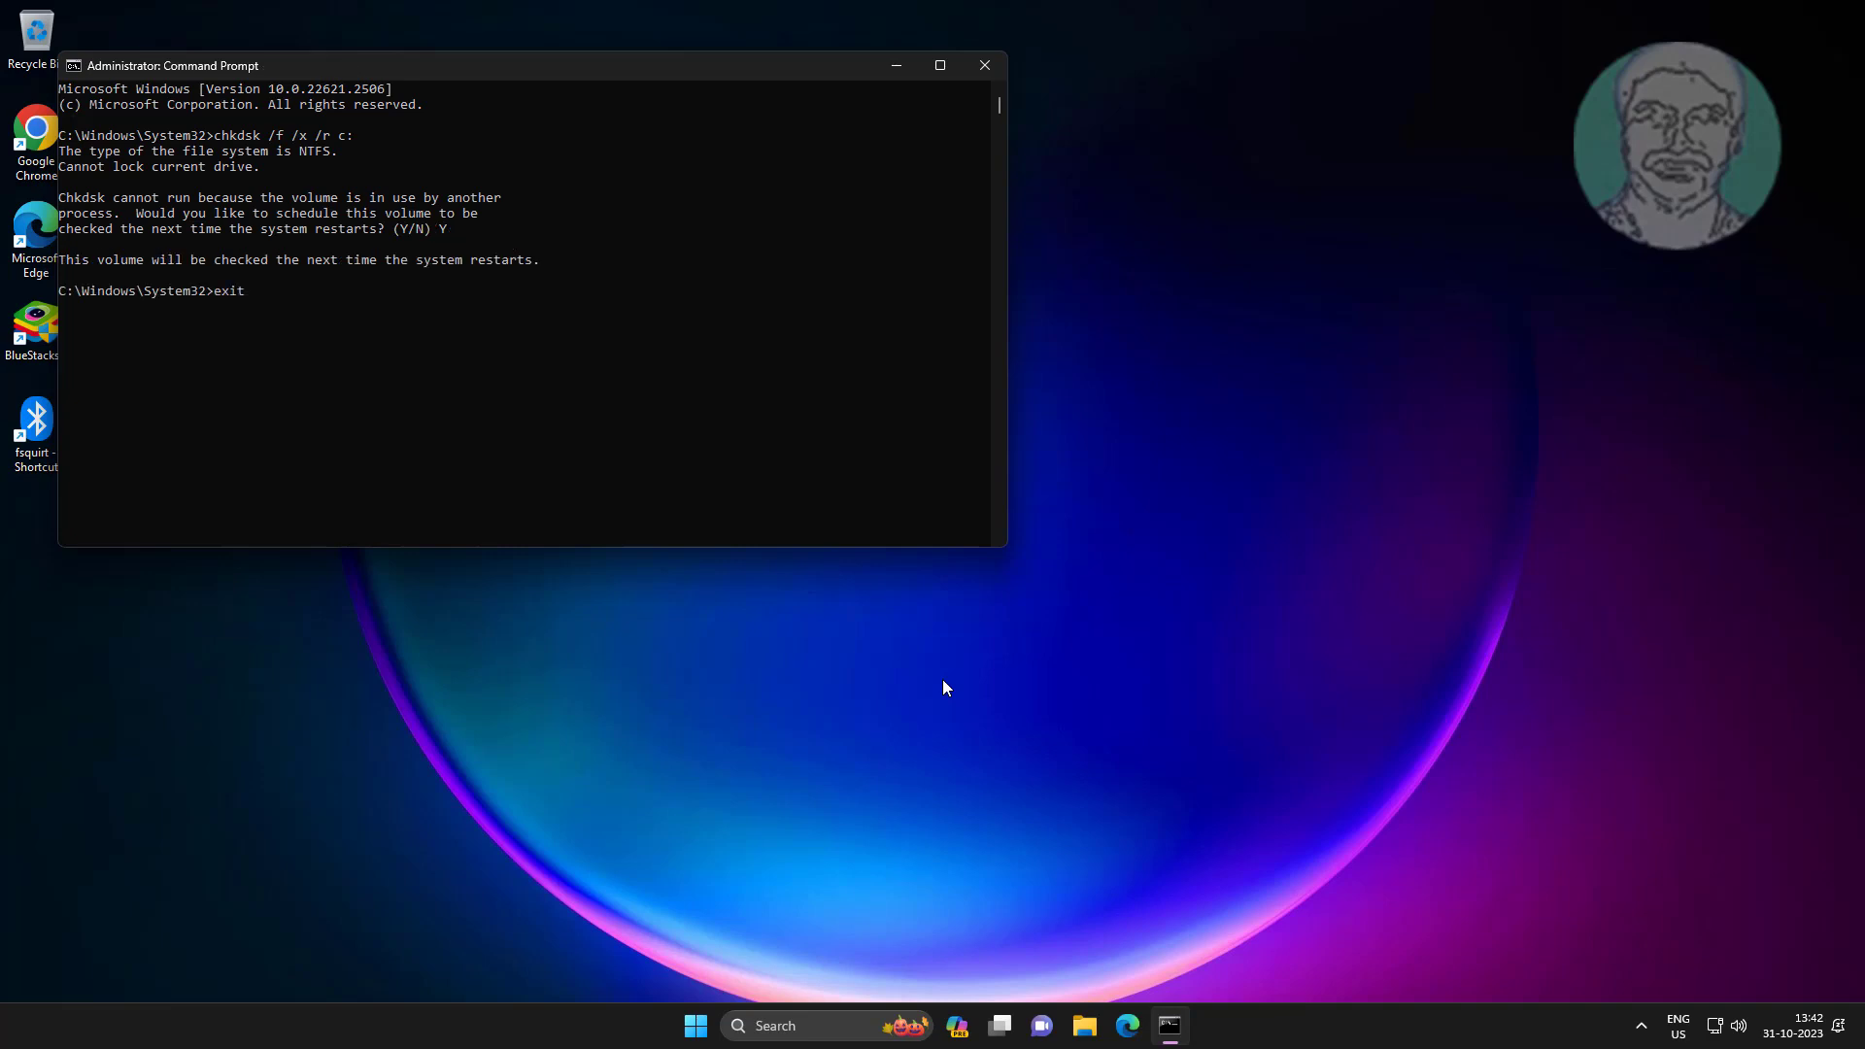
key("Return")
key("super")
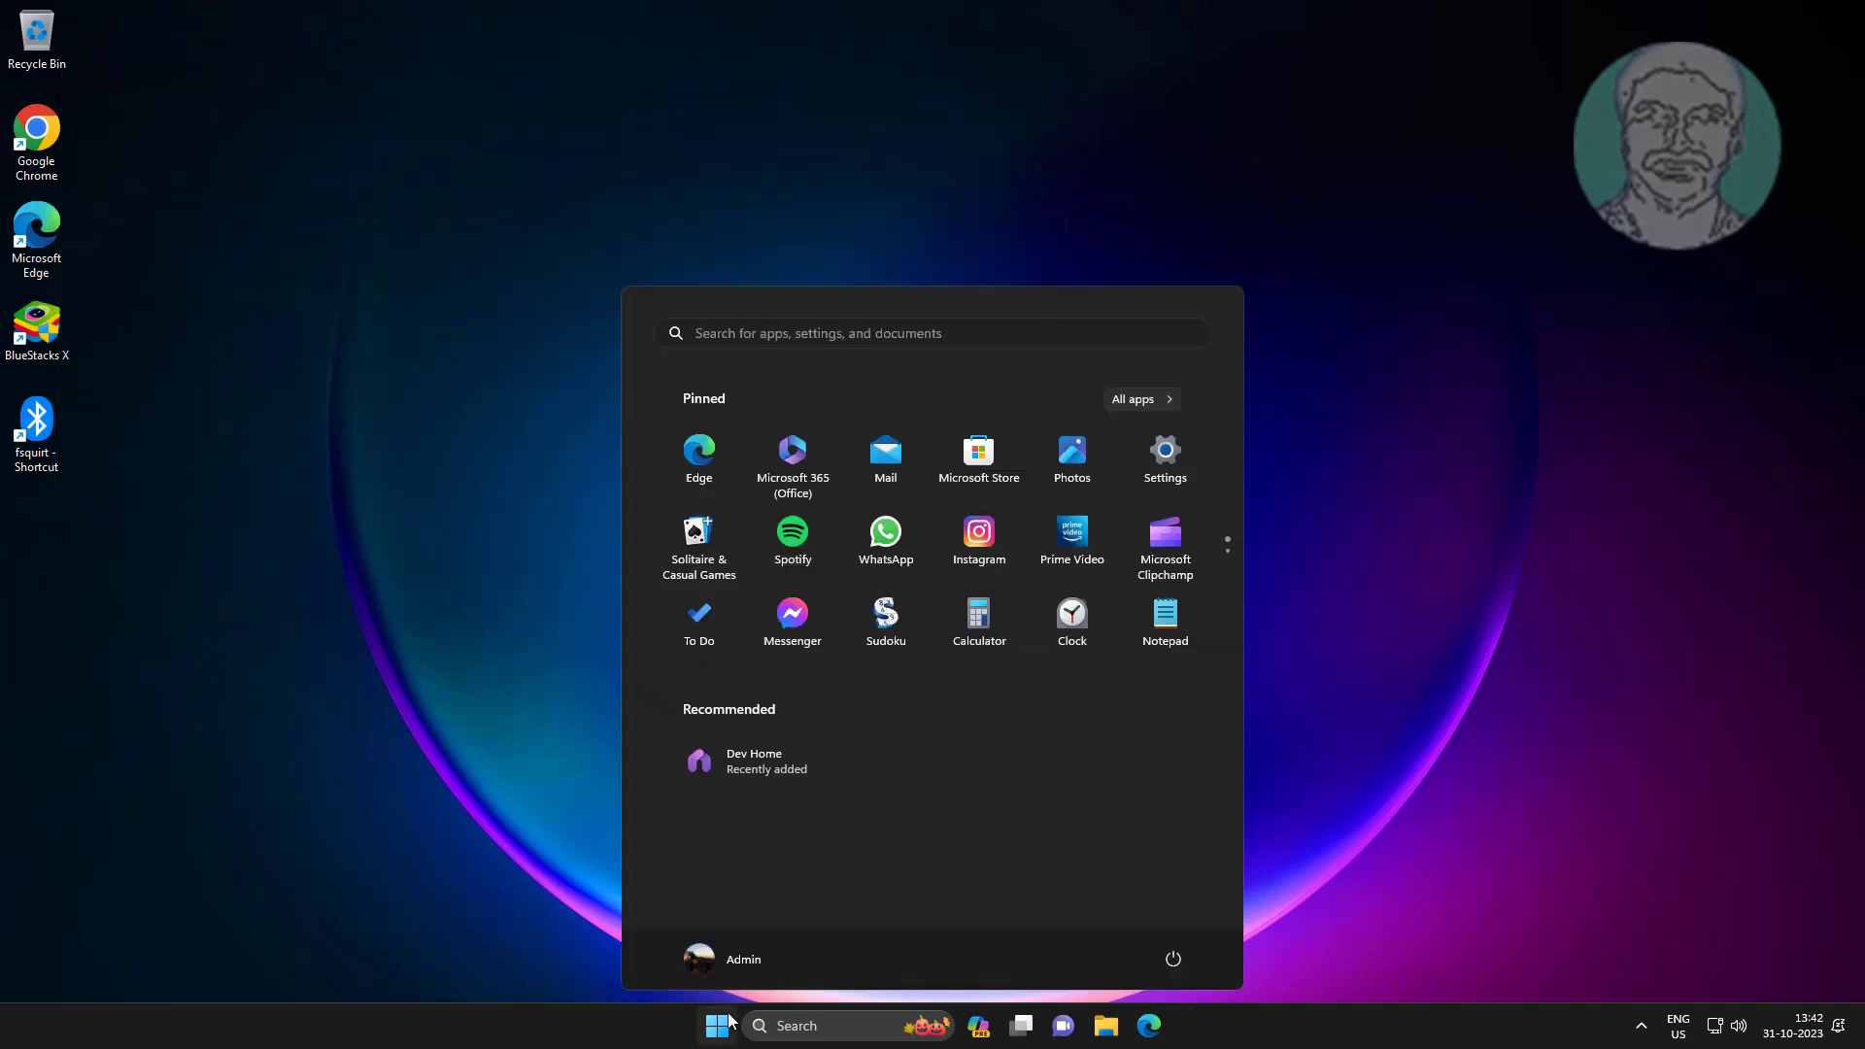
- Restart the PC, then launch the Services console by searching 'services'
left_click(1181, 954)
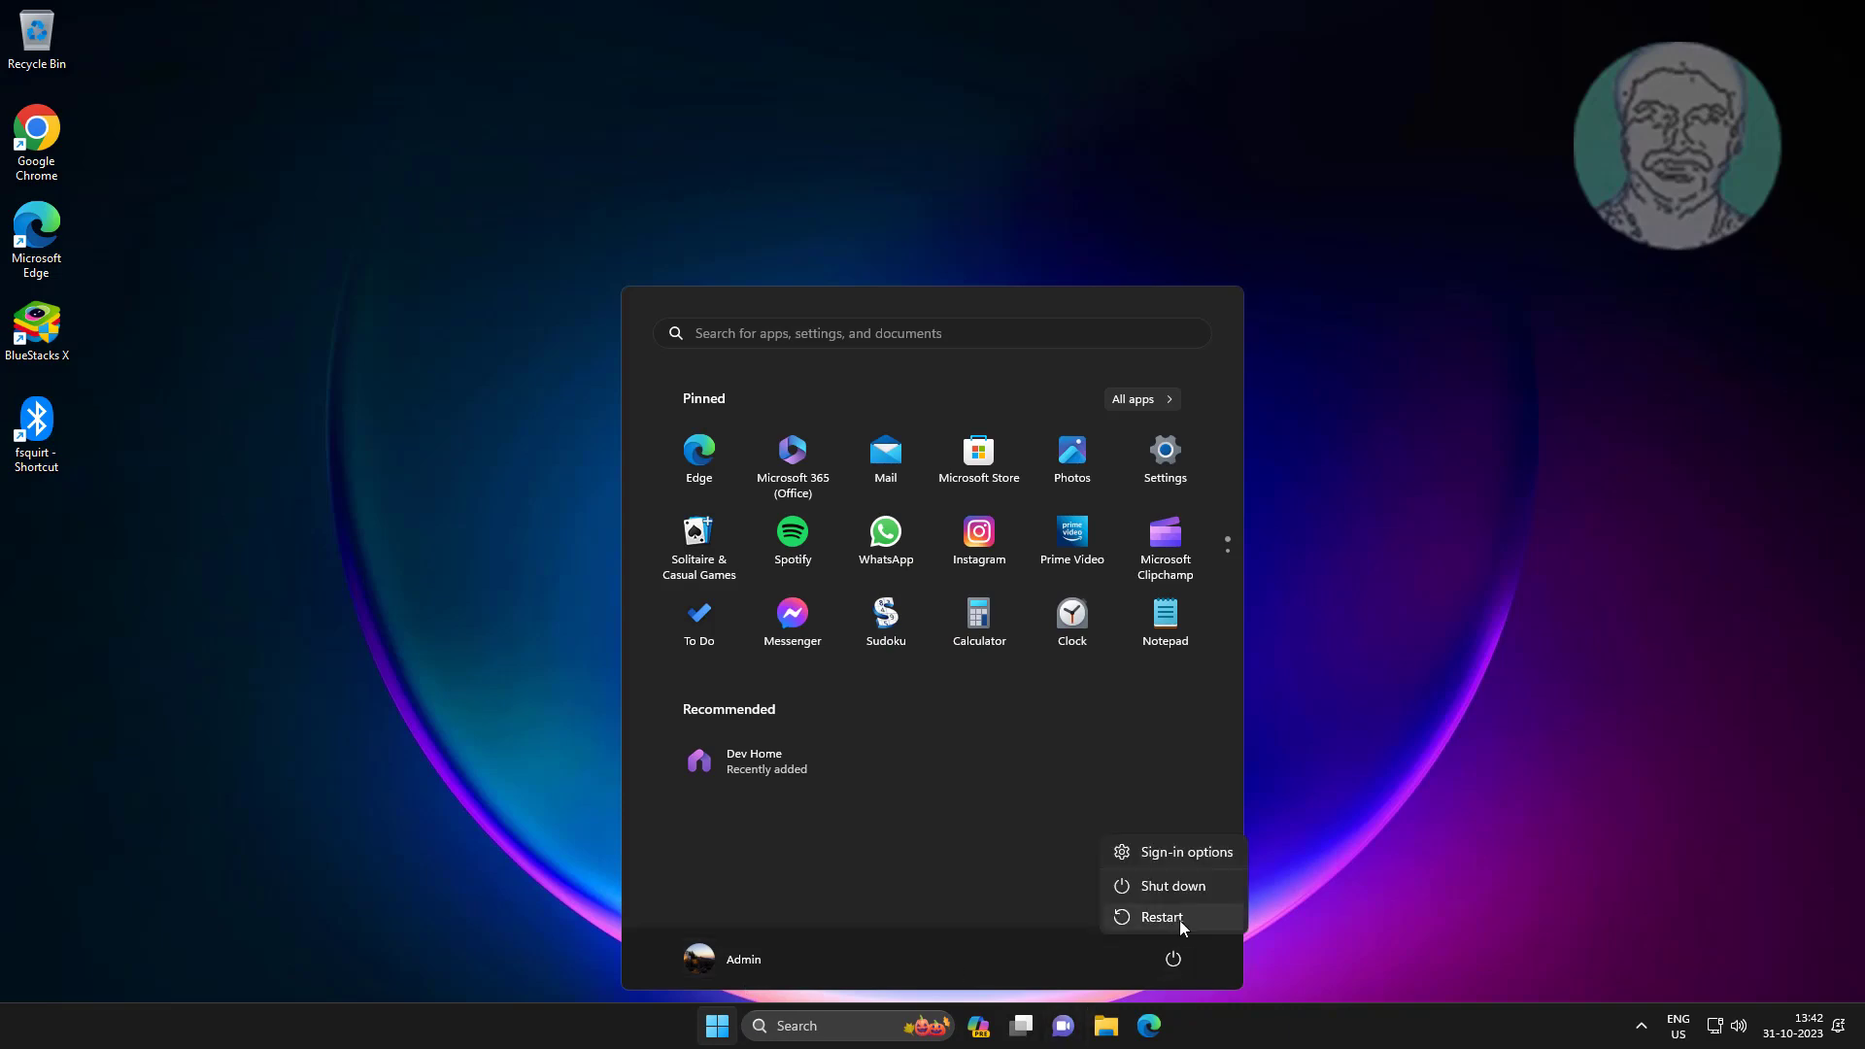
left_click(1180, 919)
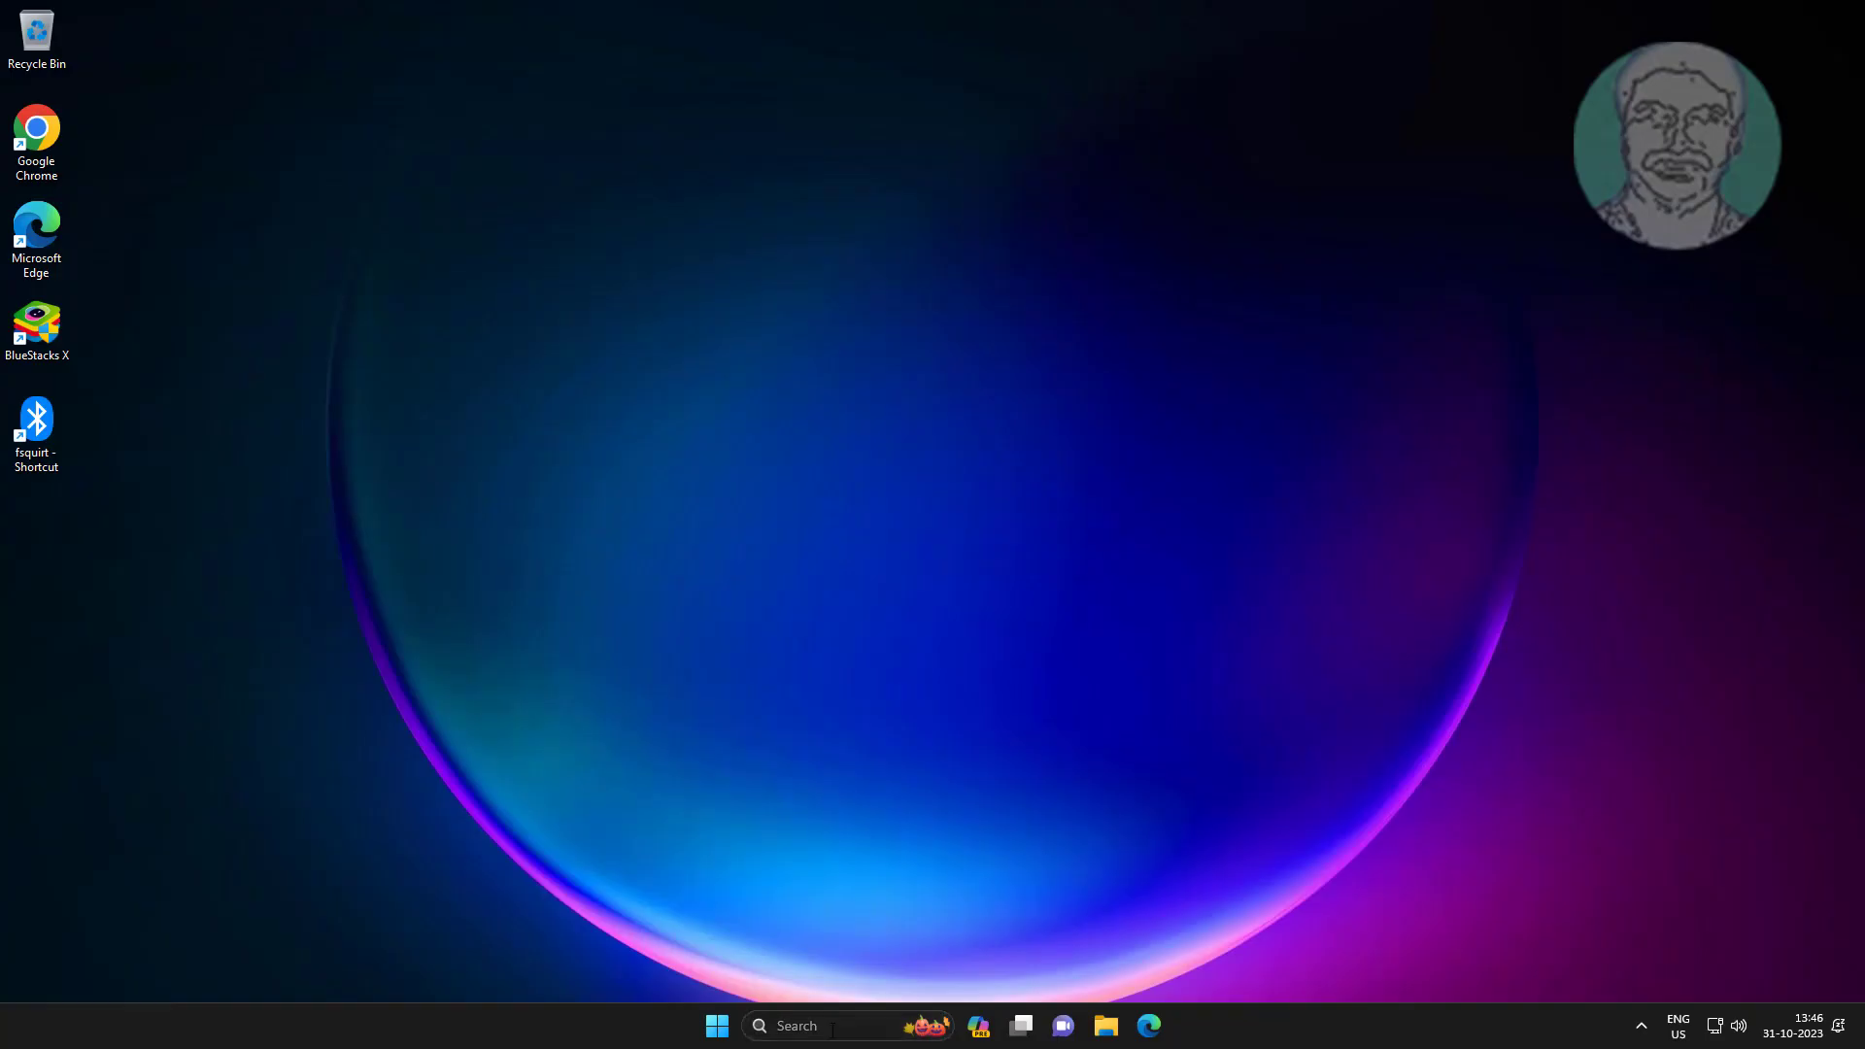
left_click(832, 1028)
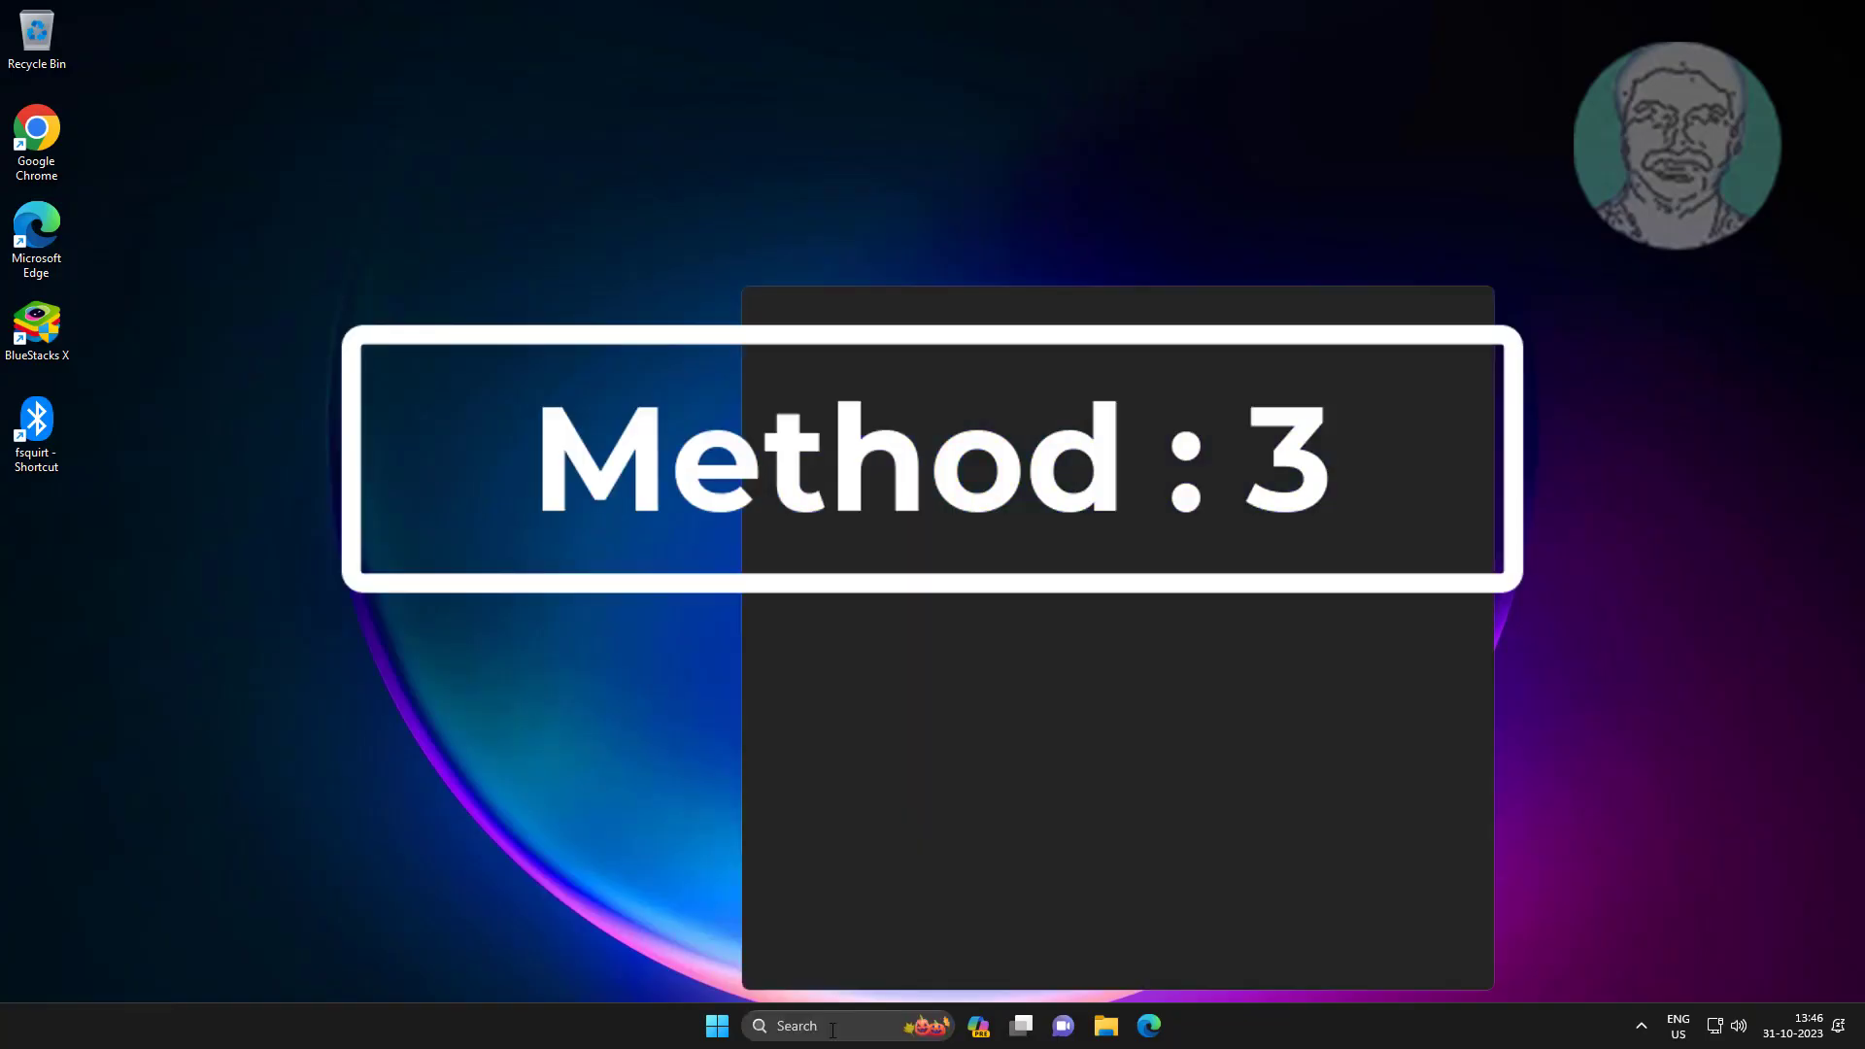
type("services")
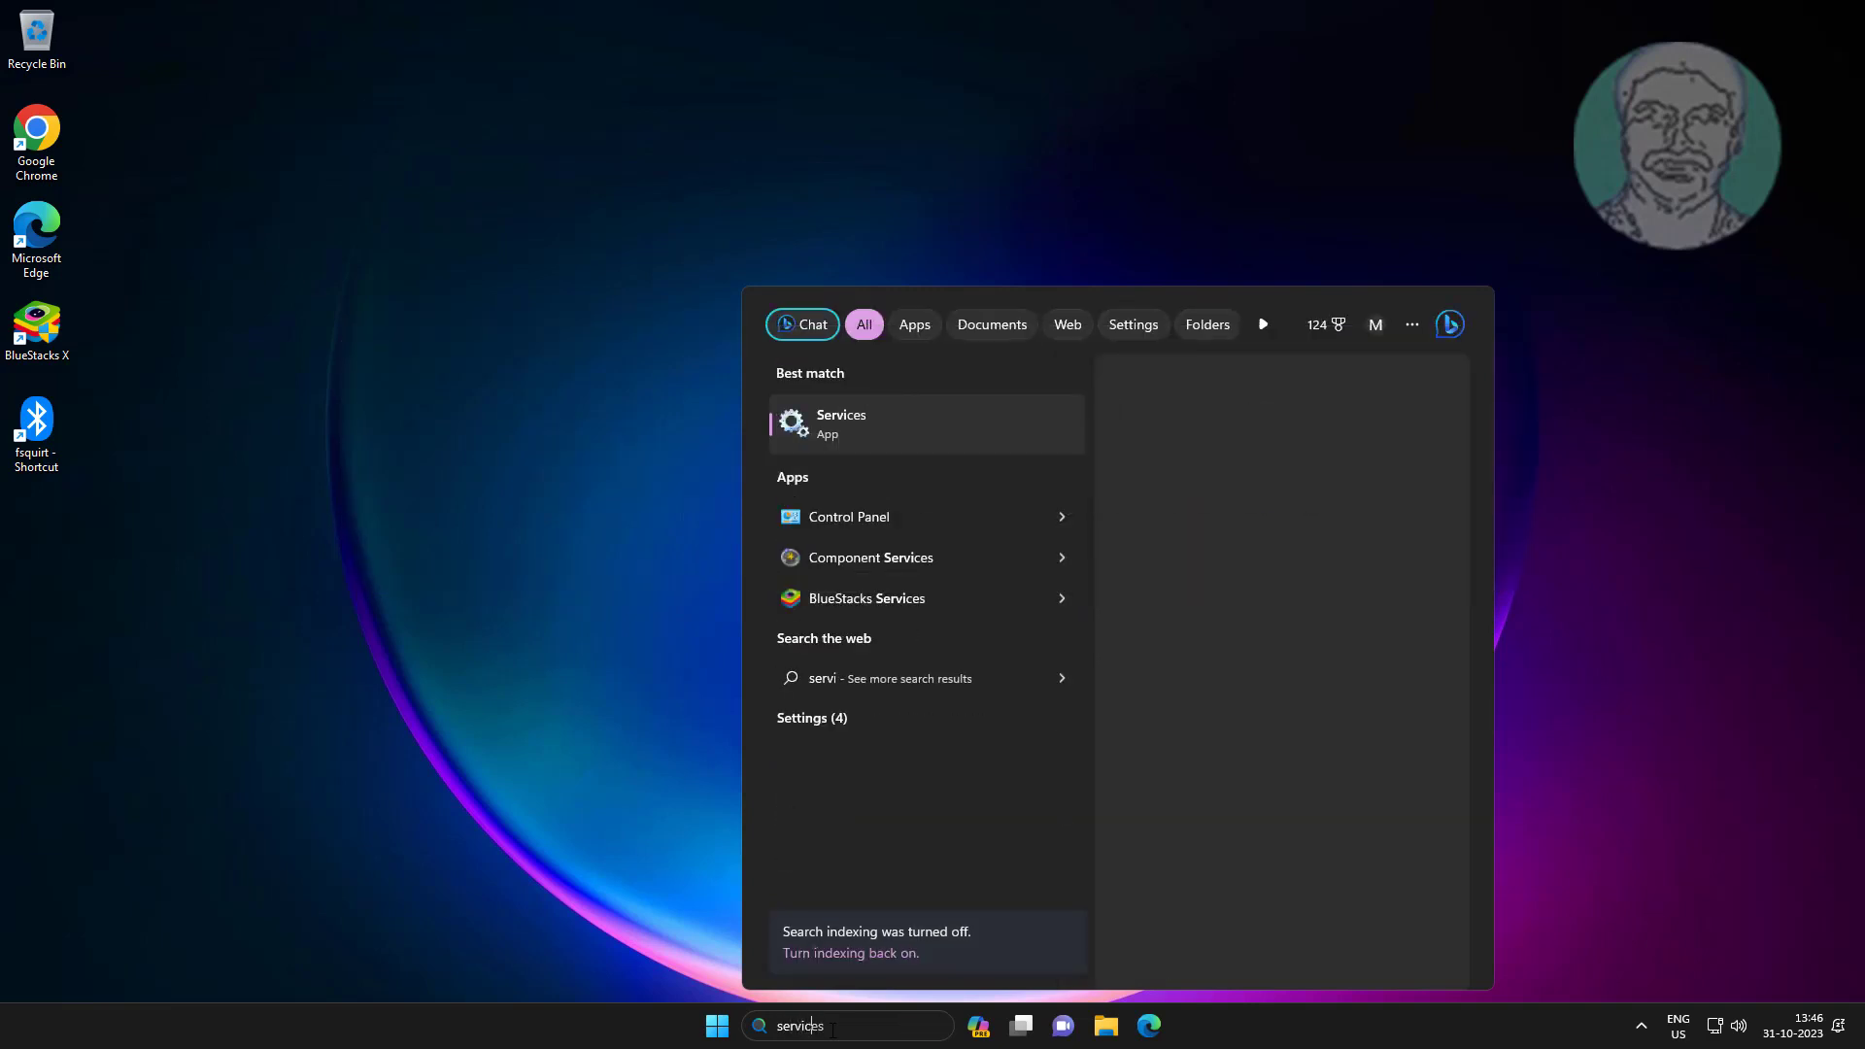
left_click(842, 428)
left_click(695, 531)
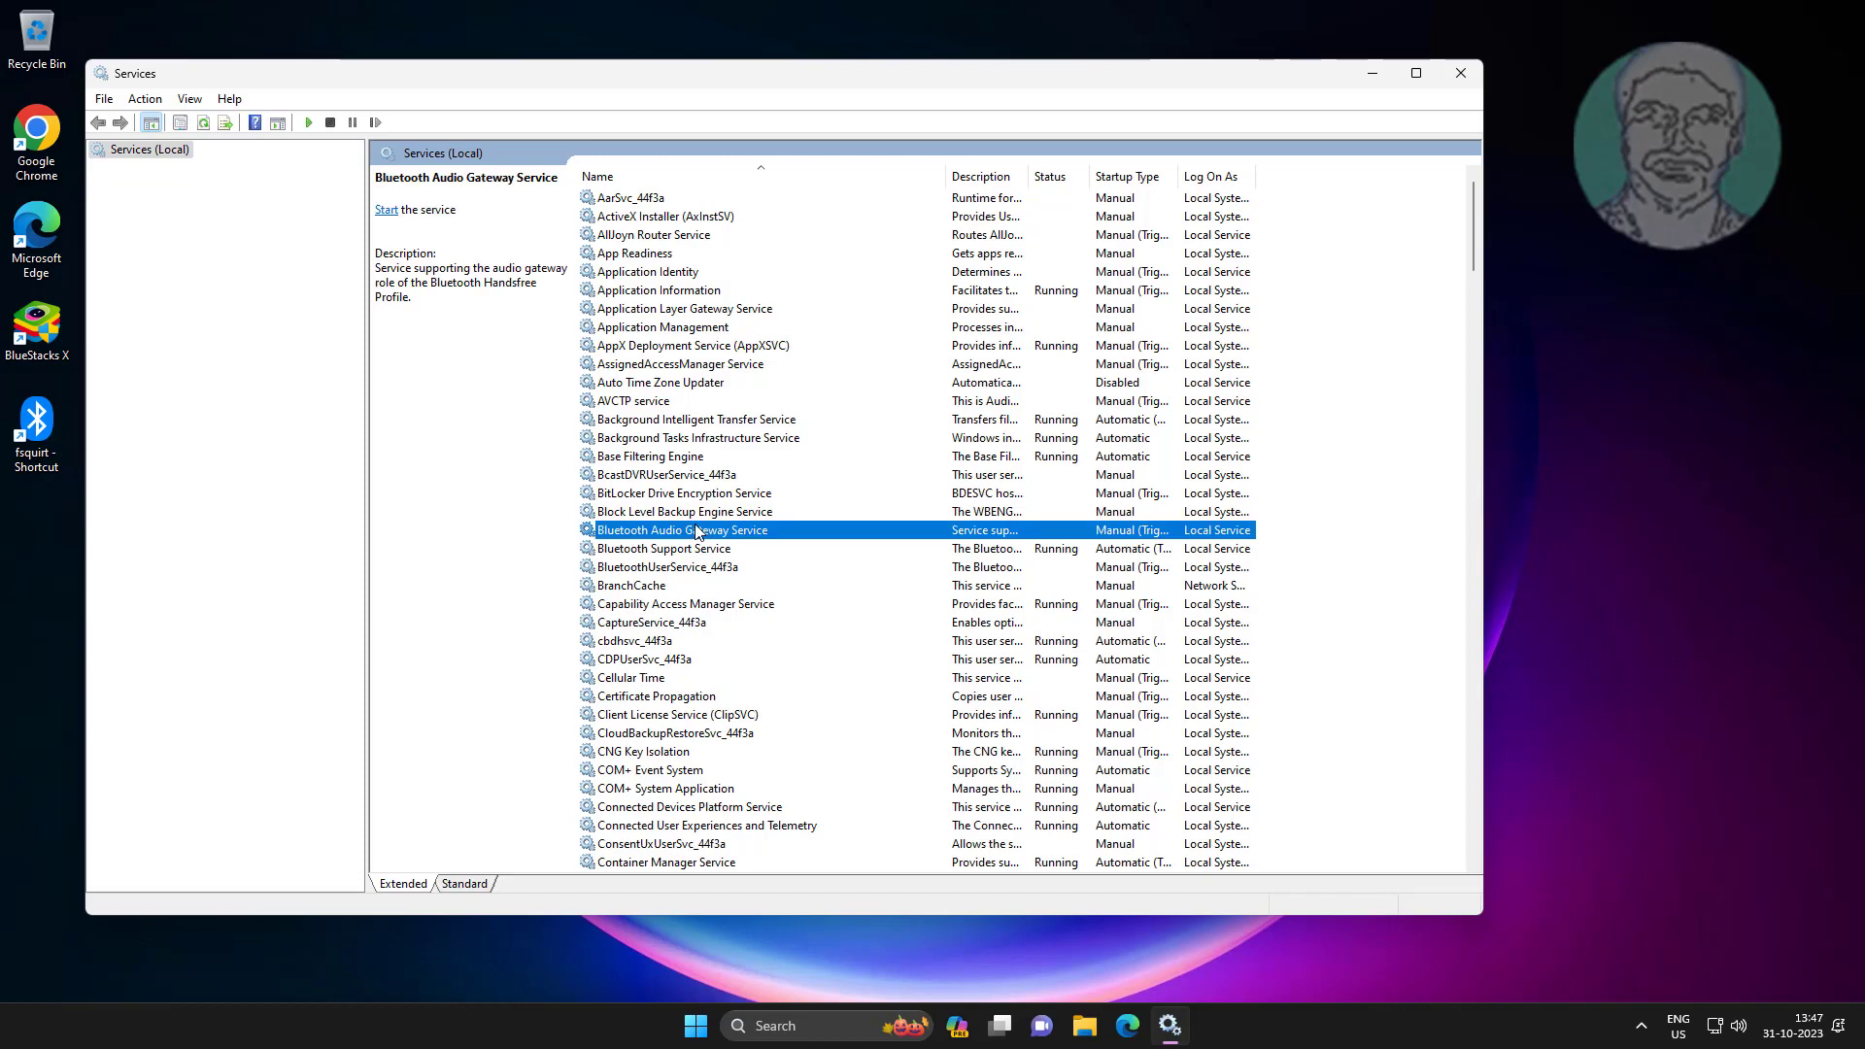
- Set the SysMain service's startup type to Automatic and apply it
key("s")
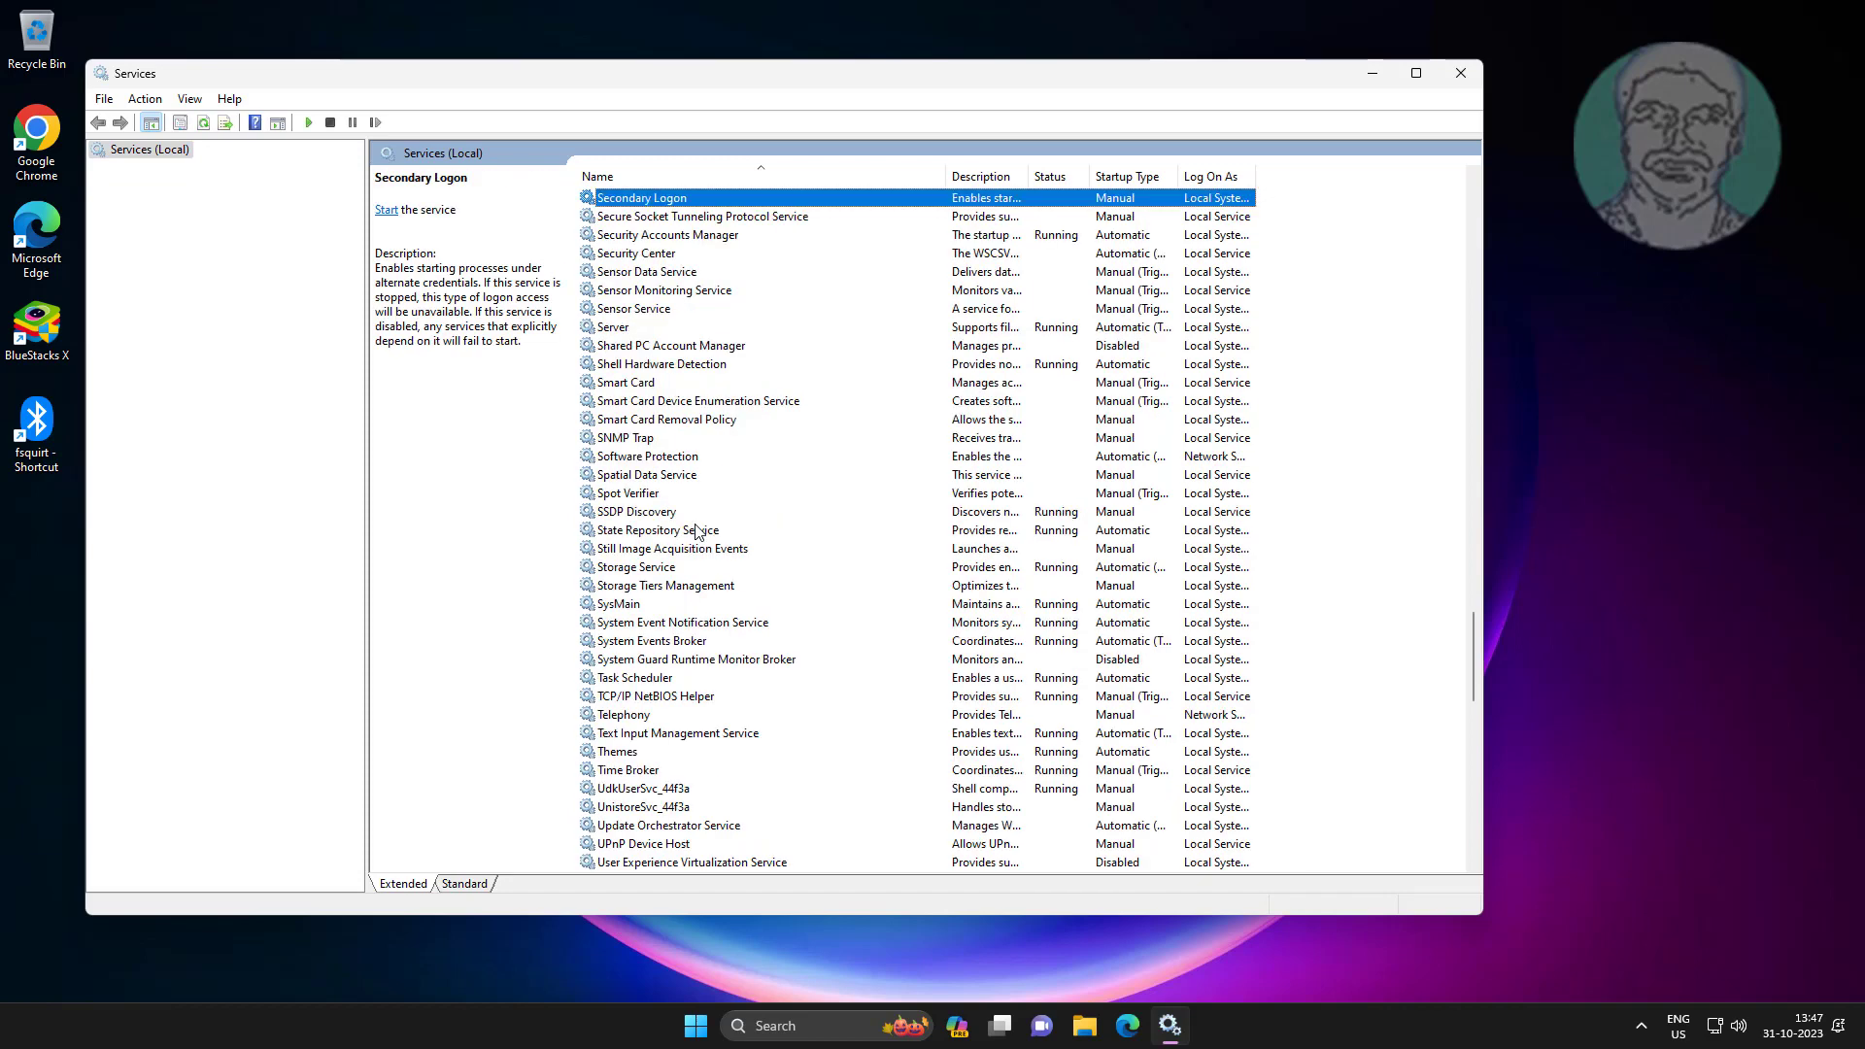
left_click(639, 604)
double_click(644, 607)
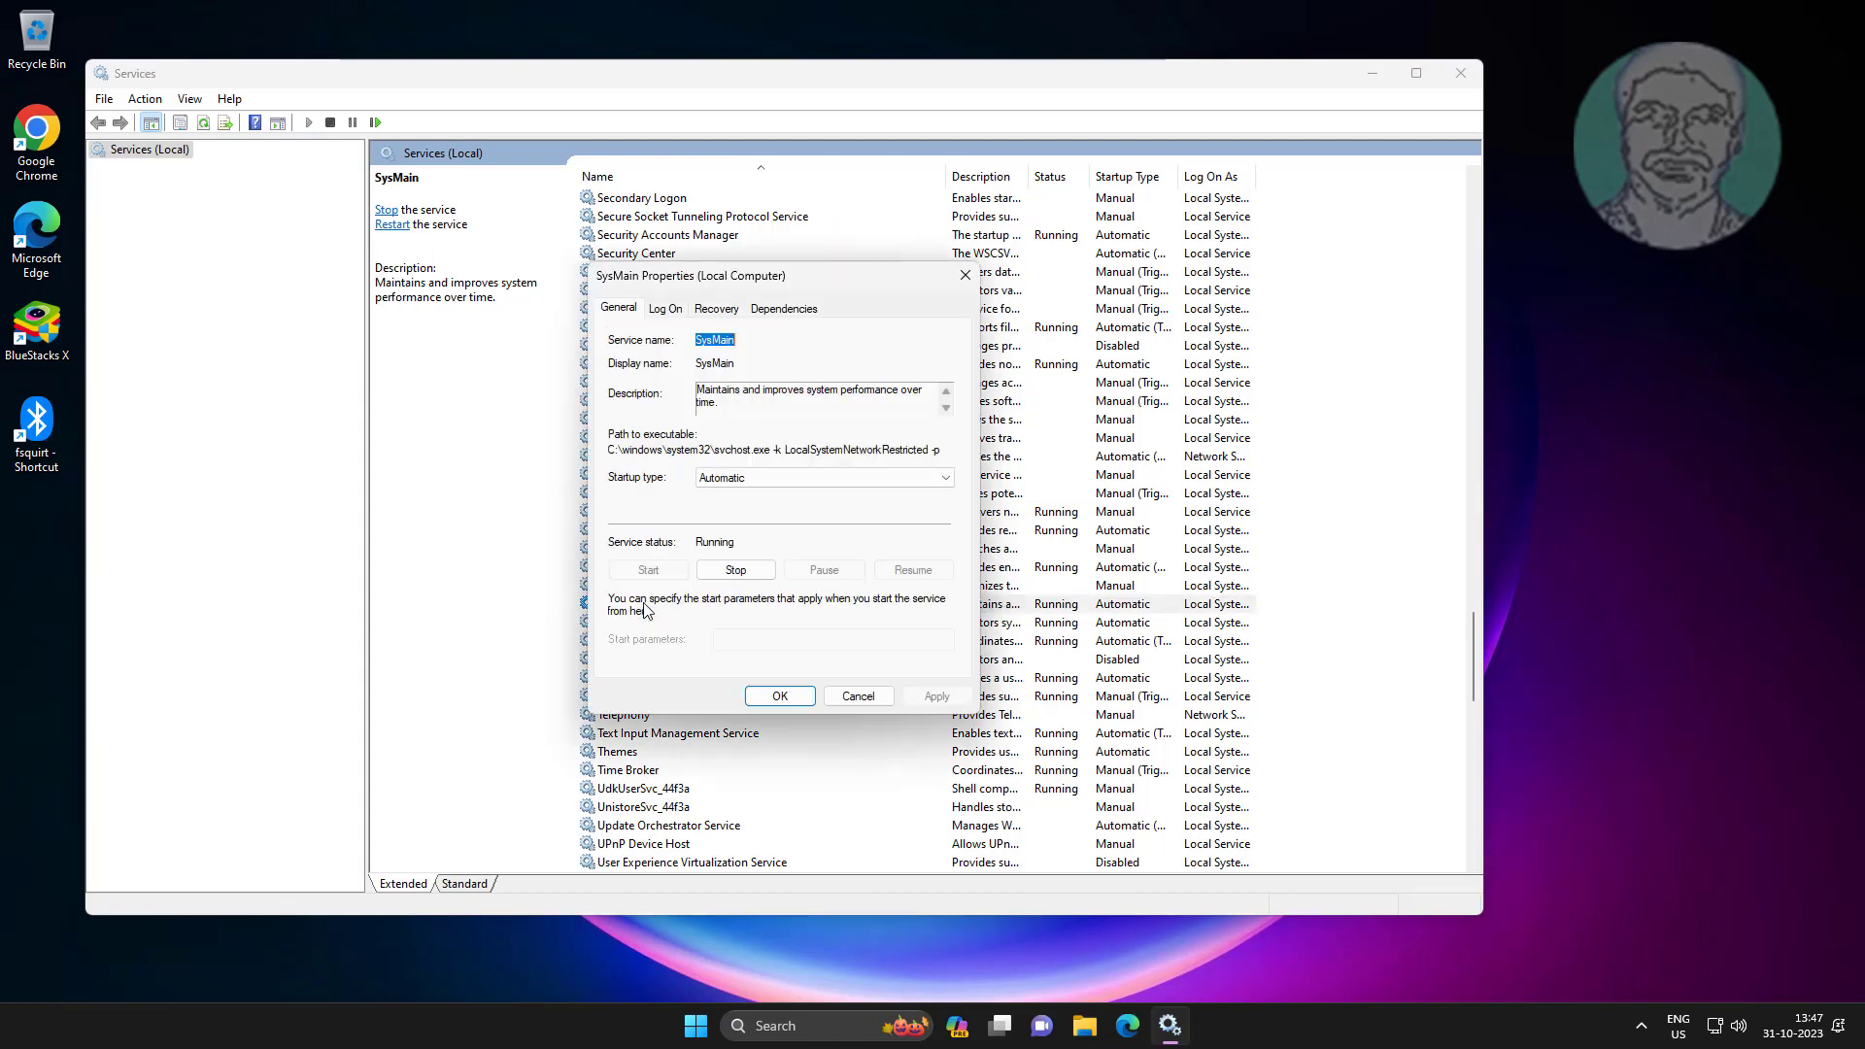
left_click(749, 480)
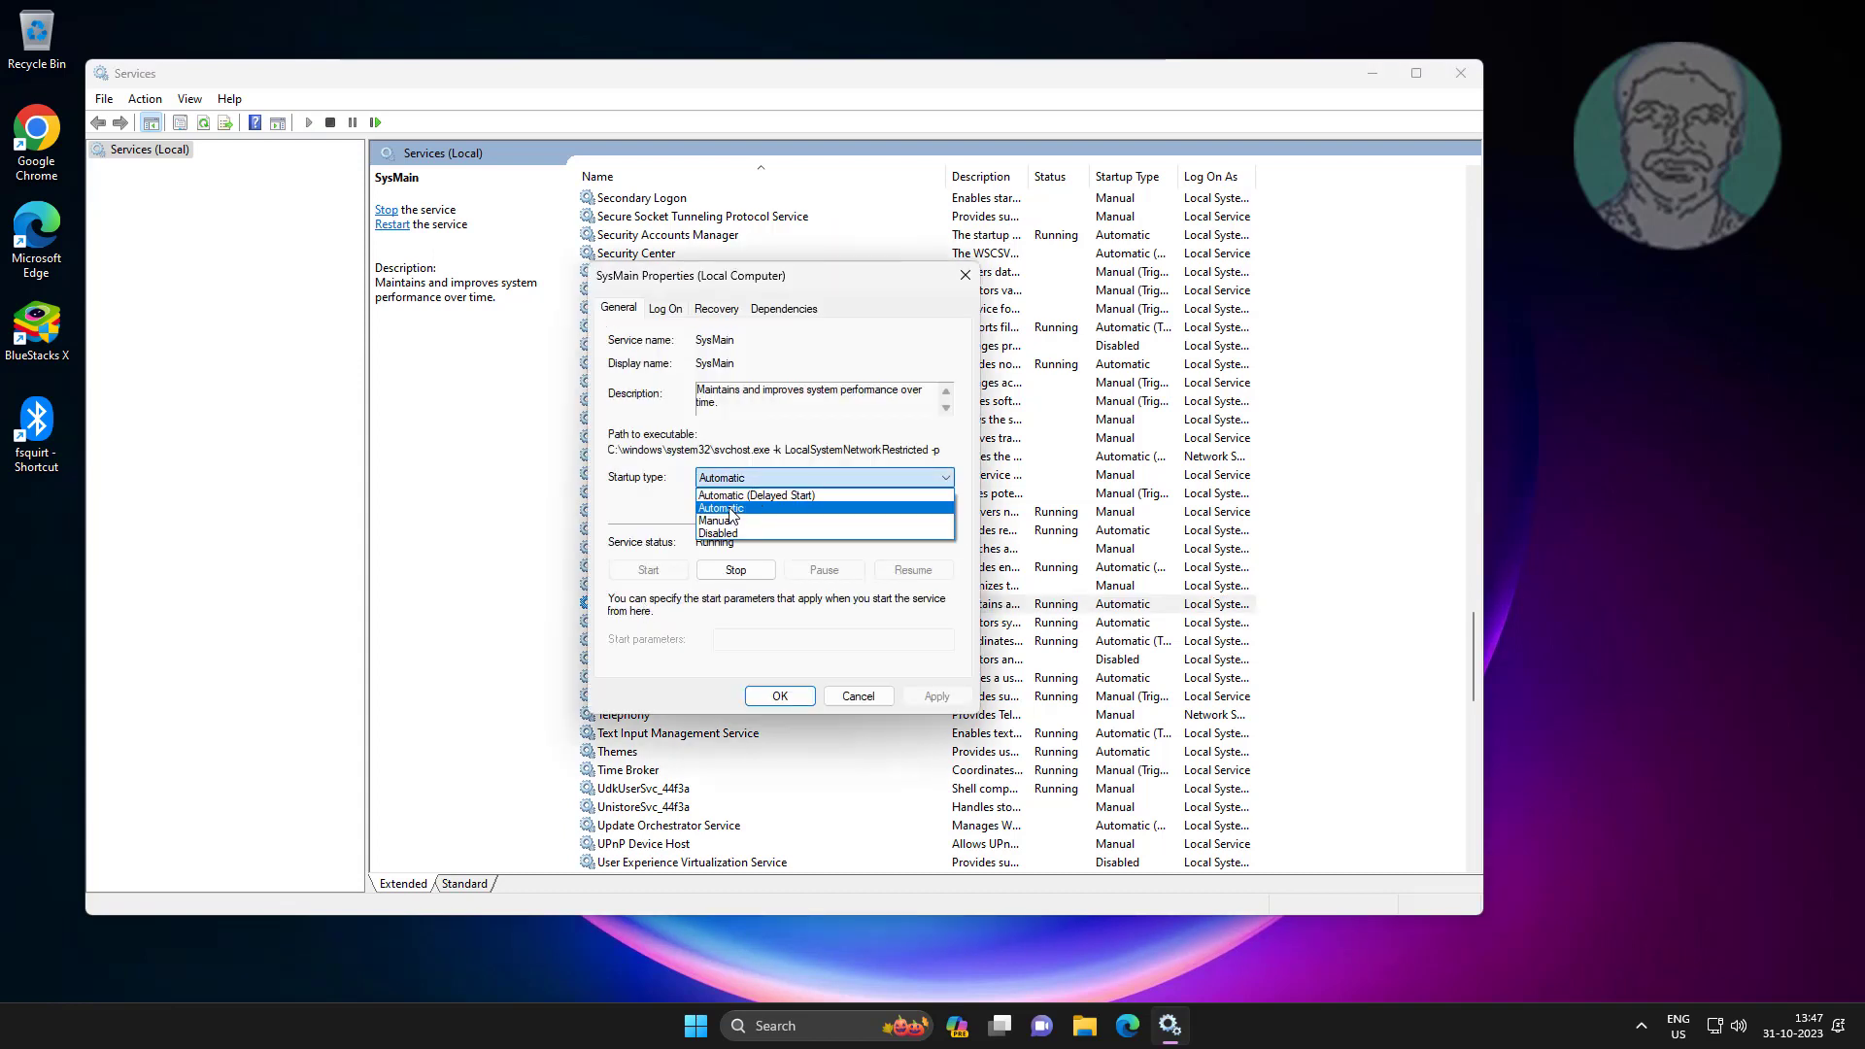
left_click(739, 507)
left_click(939, 695)
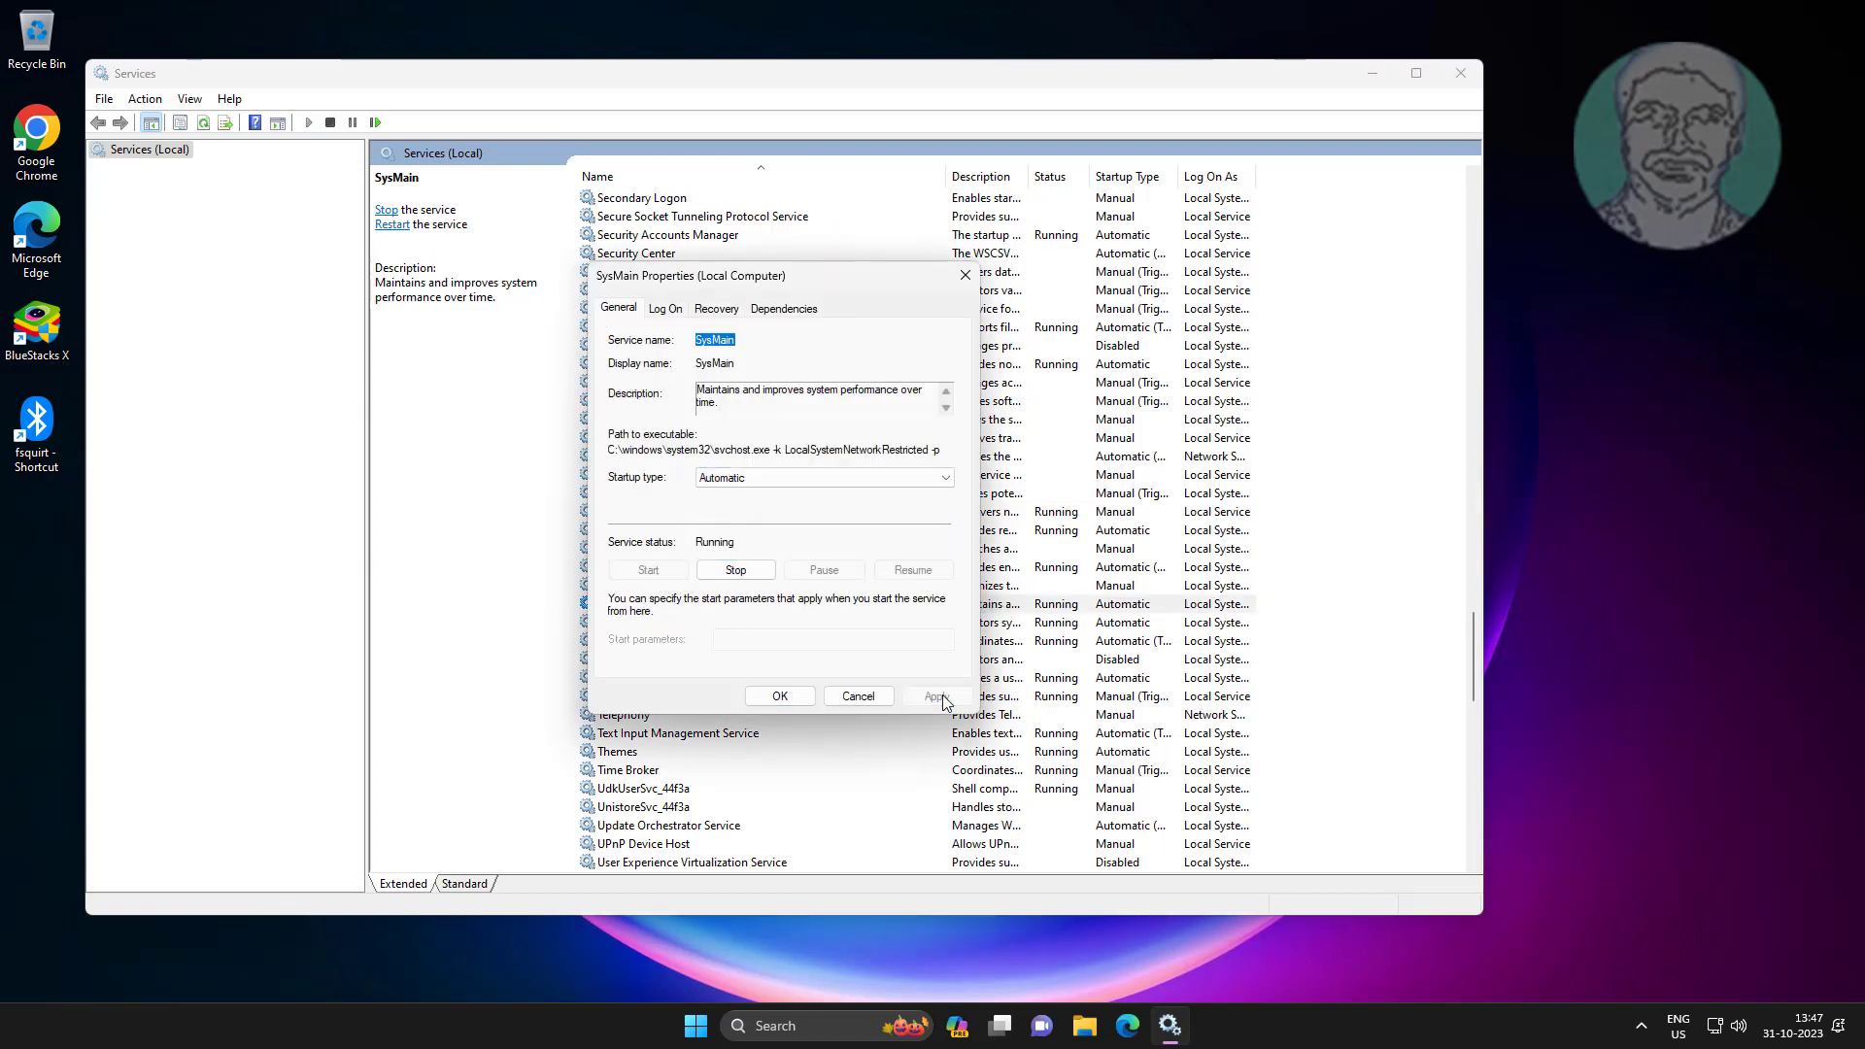
left_click(779, 695)
- Restart the SysMain service and close the Services window
left_click(649, 608)
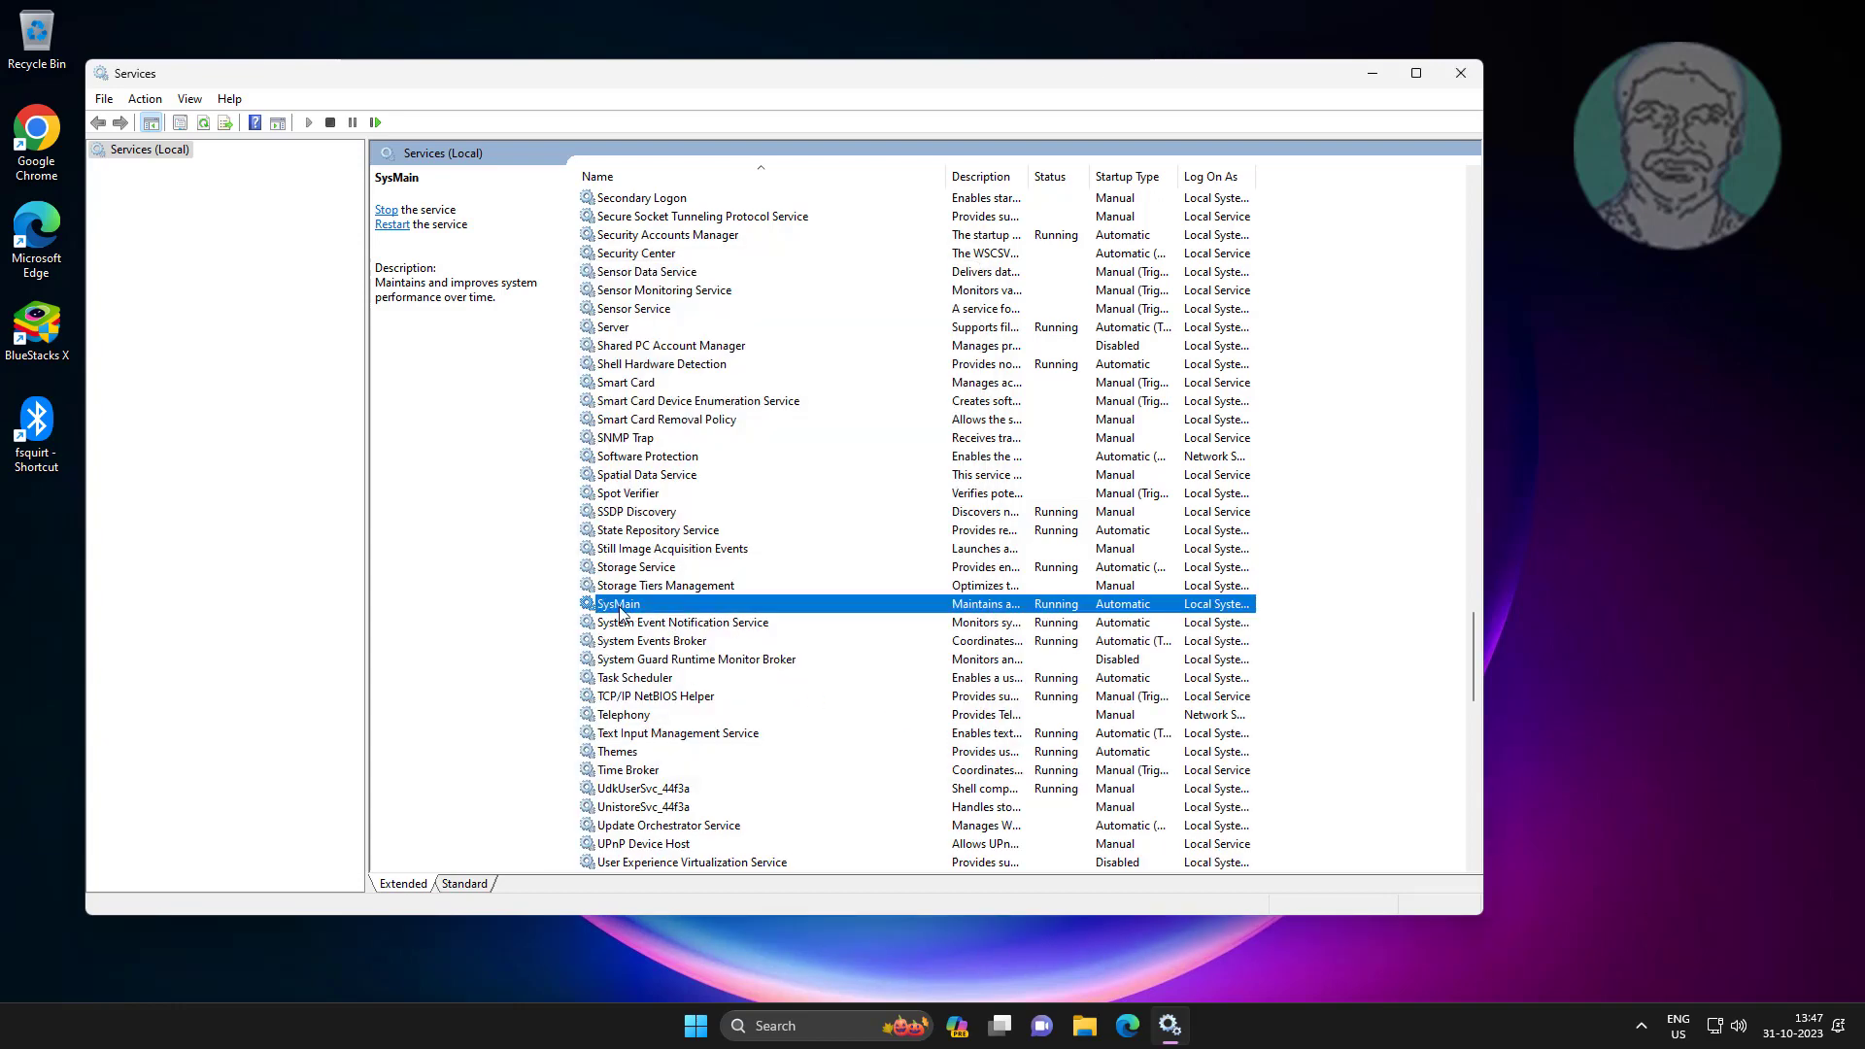
right_click(639, 608)
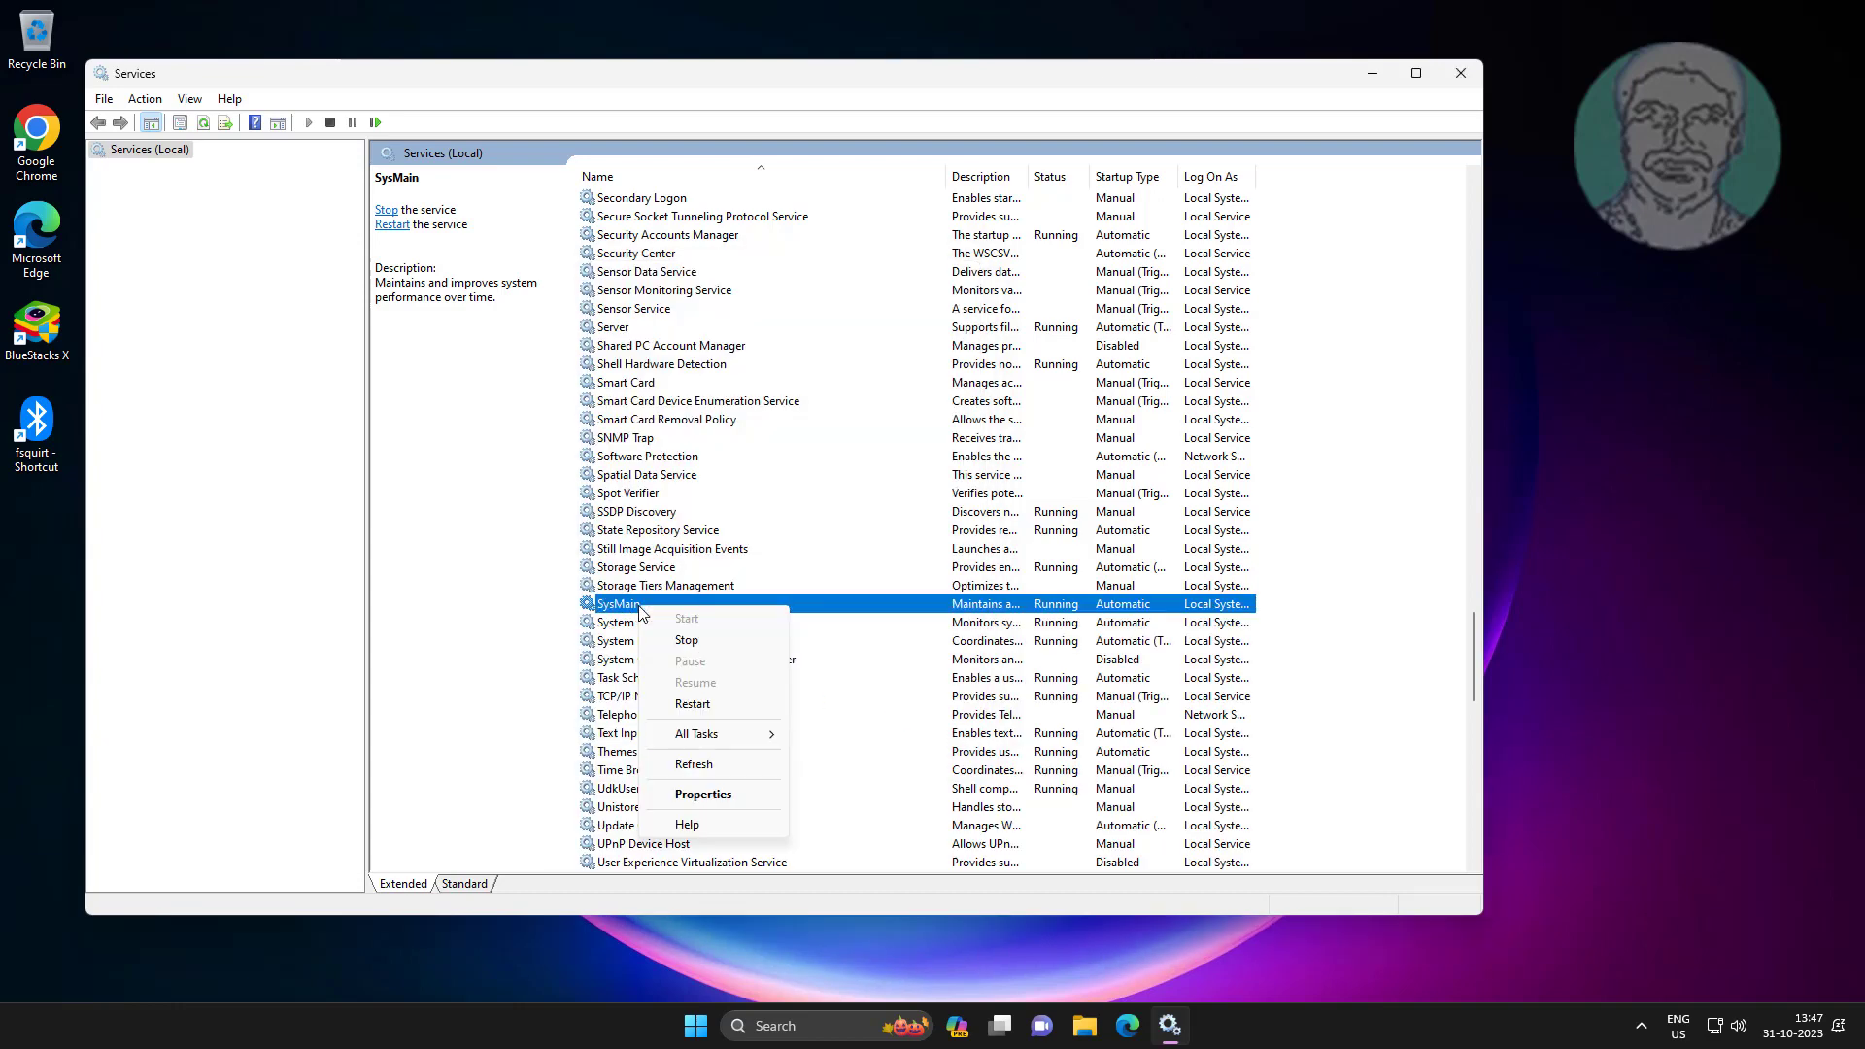
left_click(714, 706)
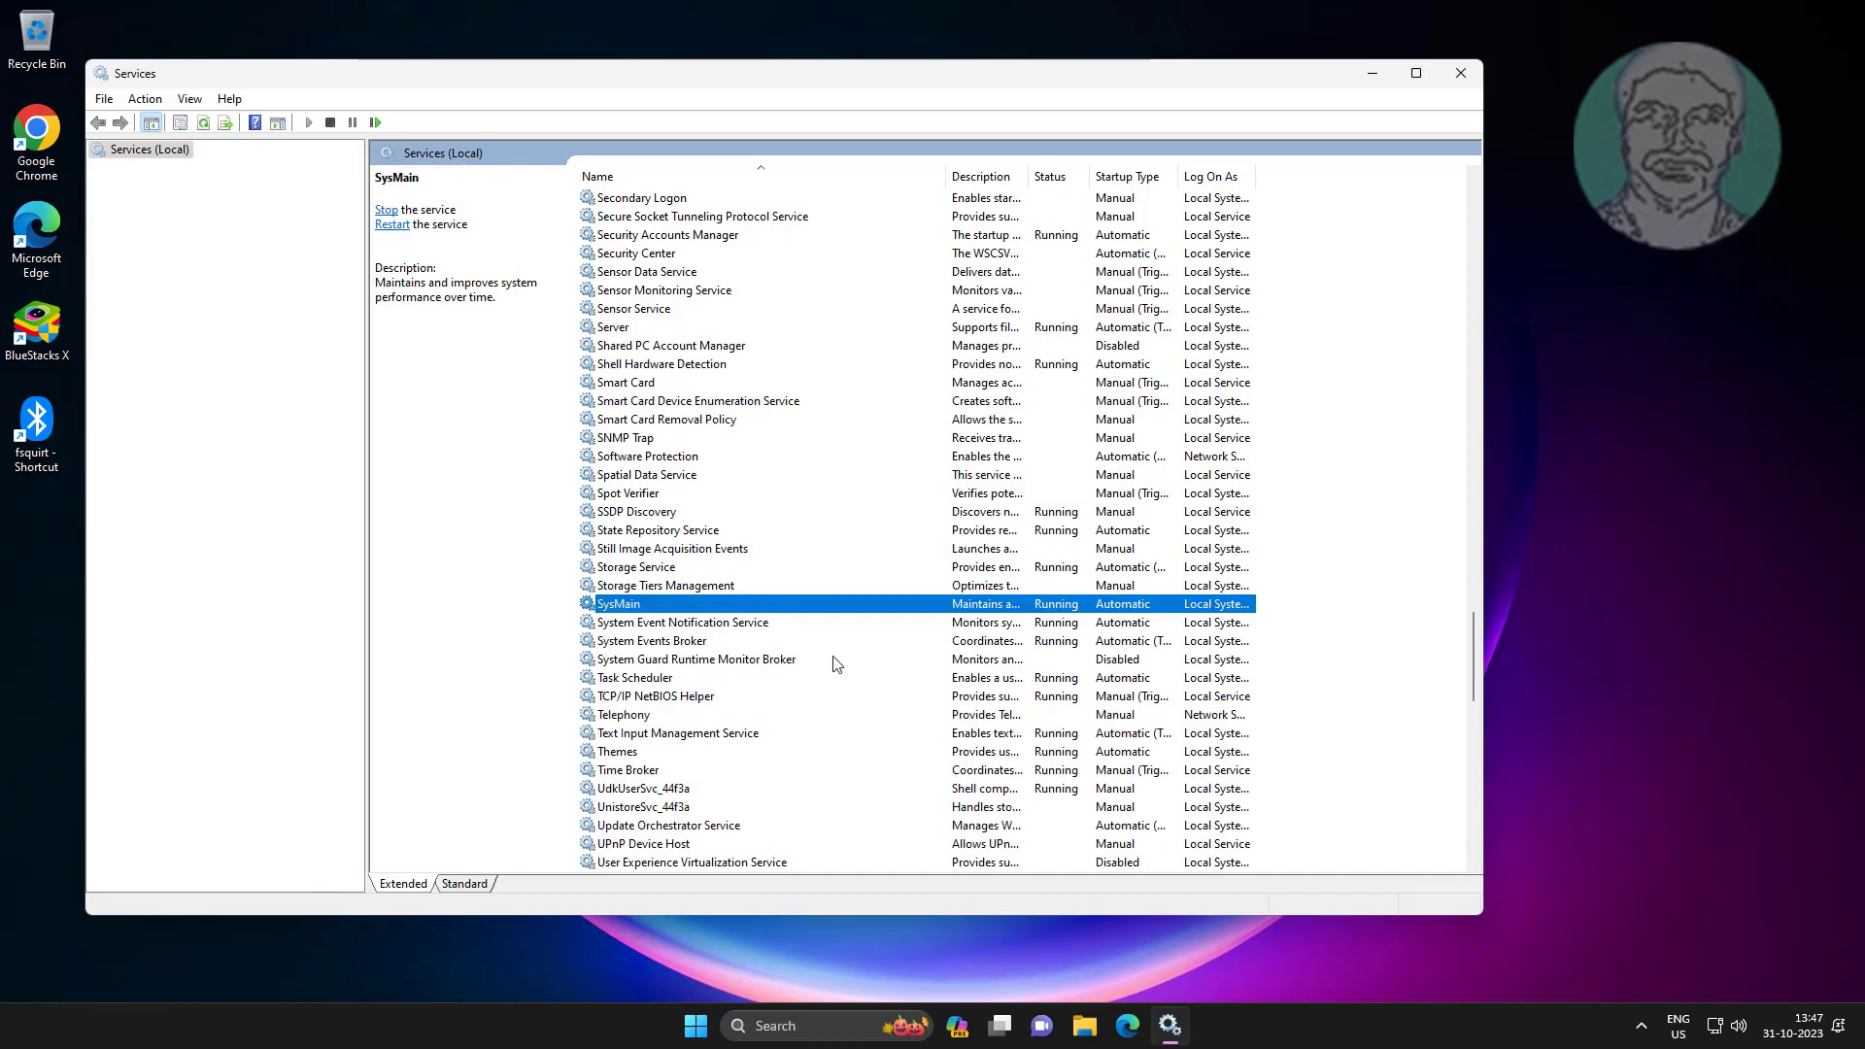
left_click(1462, 74)
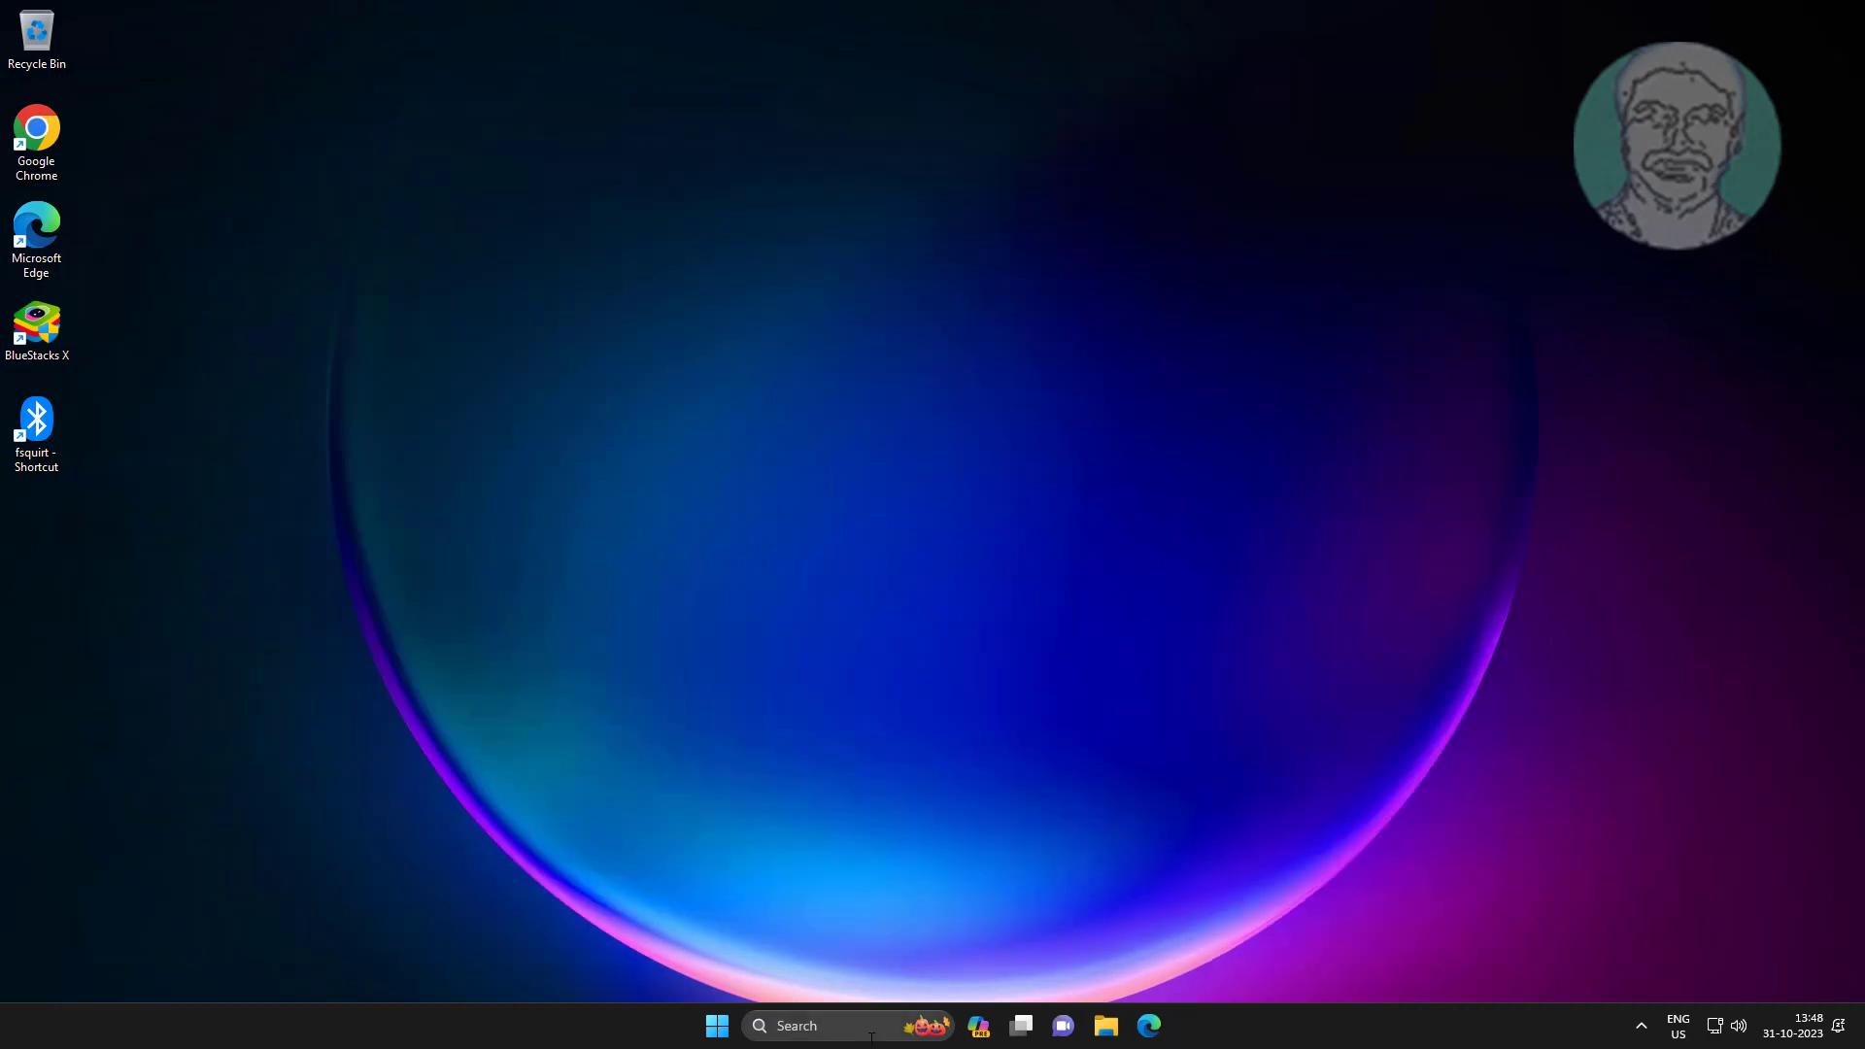
- Launch System Configuration by searching 'msconfig'
left_click(843, 1025)
type("msconfig")
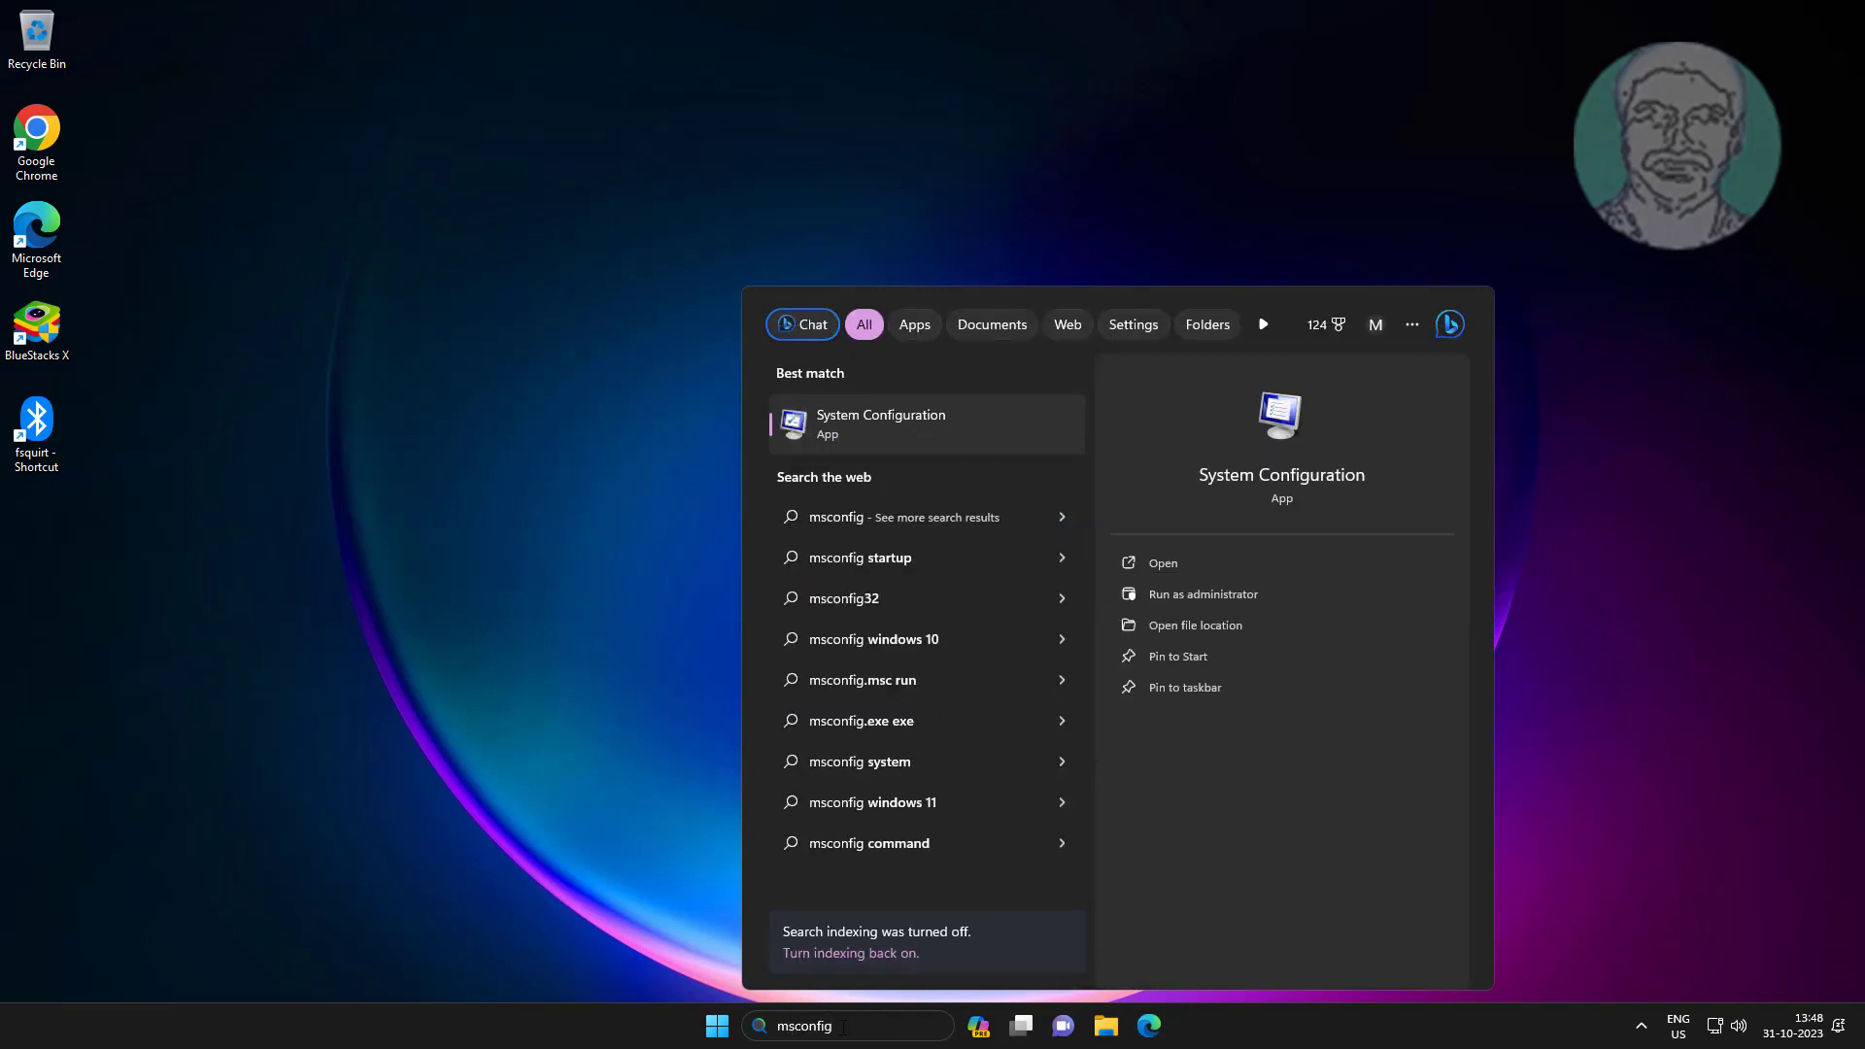
left_click(869, 434)
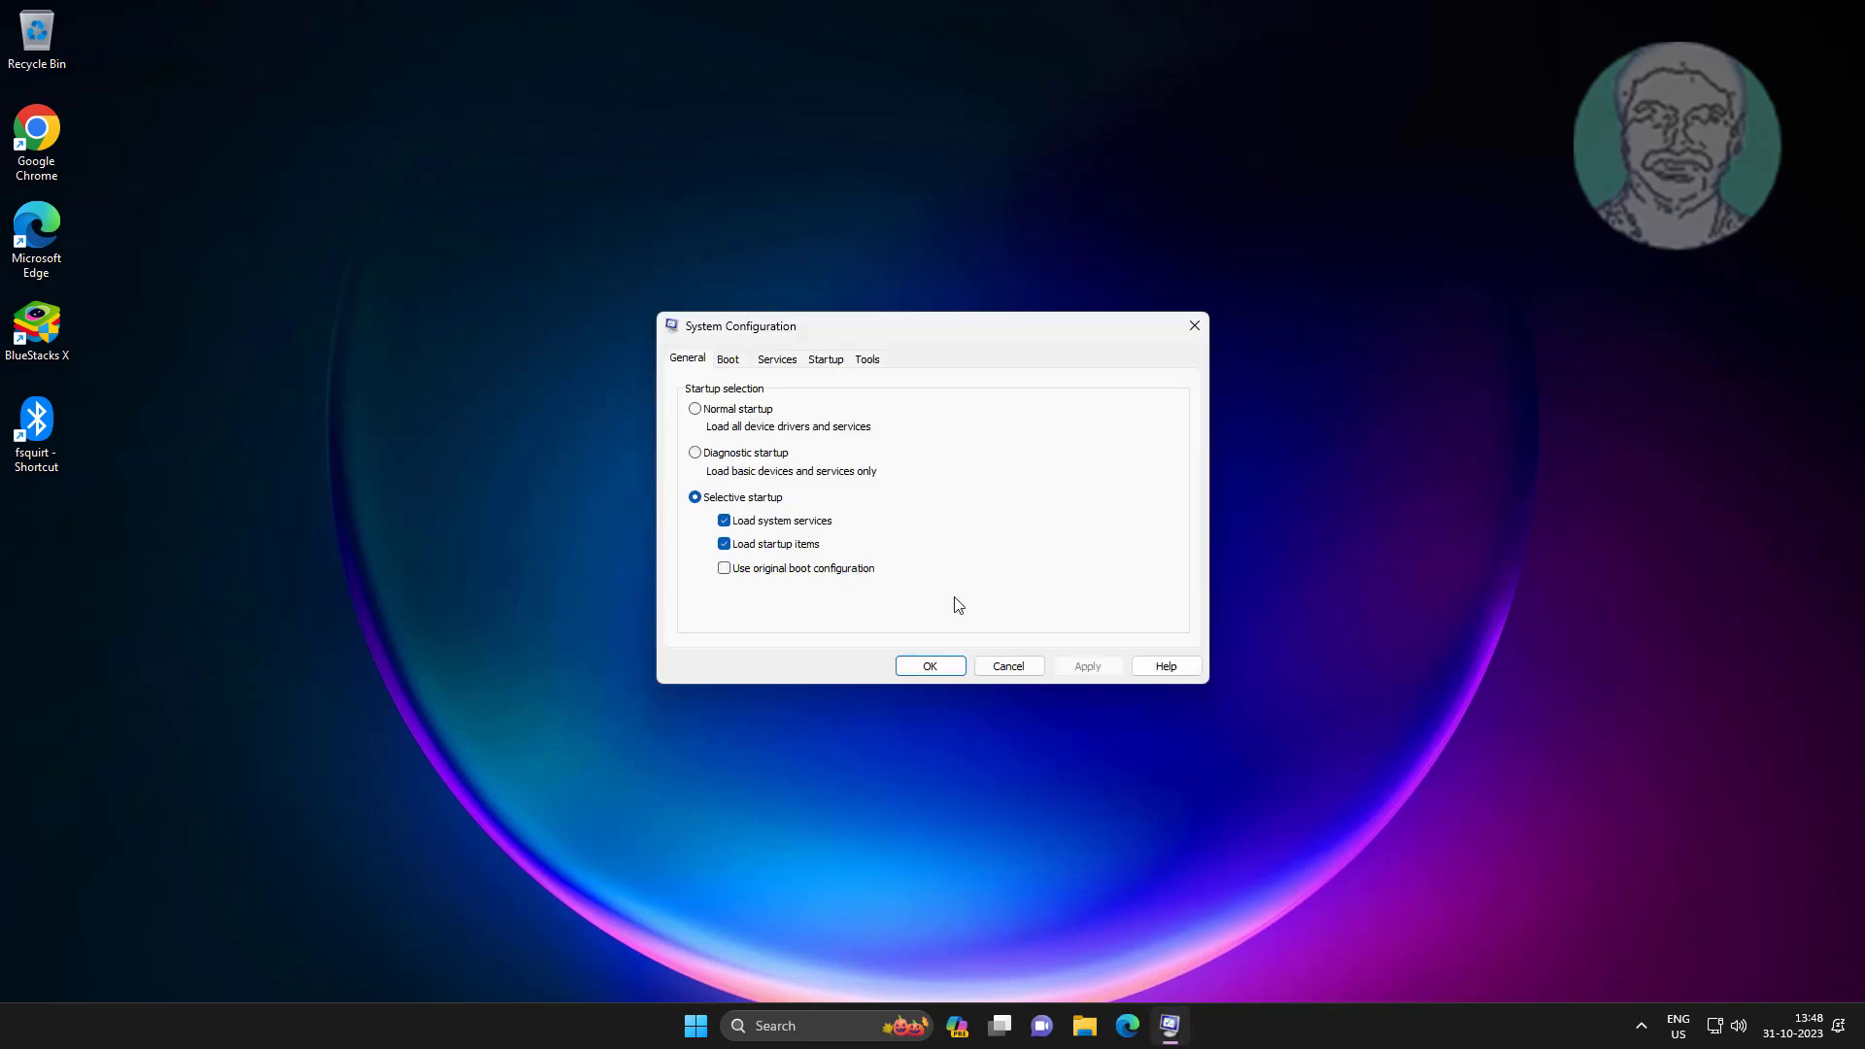
- Hide all Microsoft services, then disable and apply the six remaining Google and VMware services
left_click(789, 363)
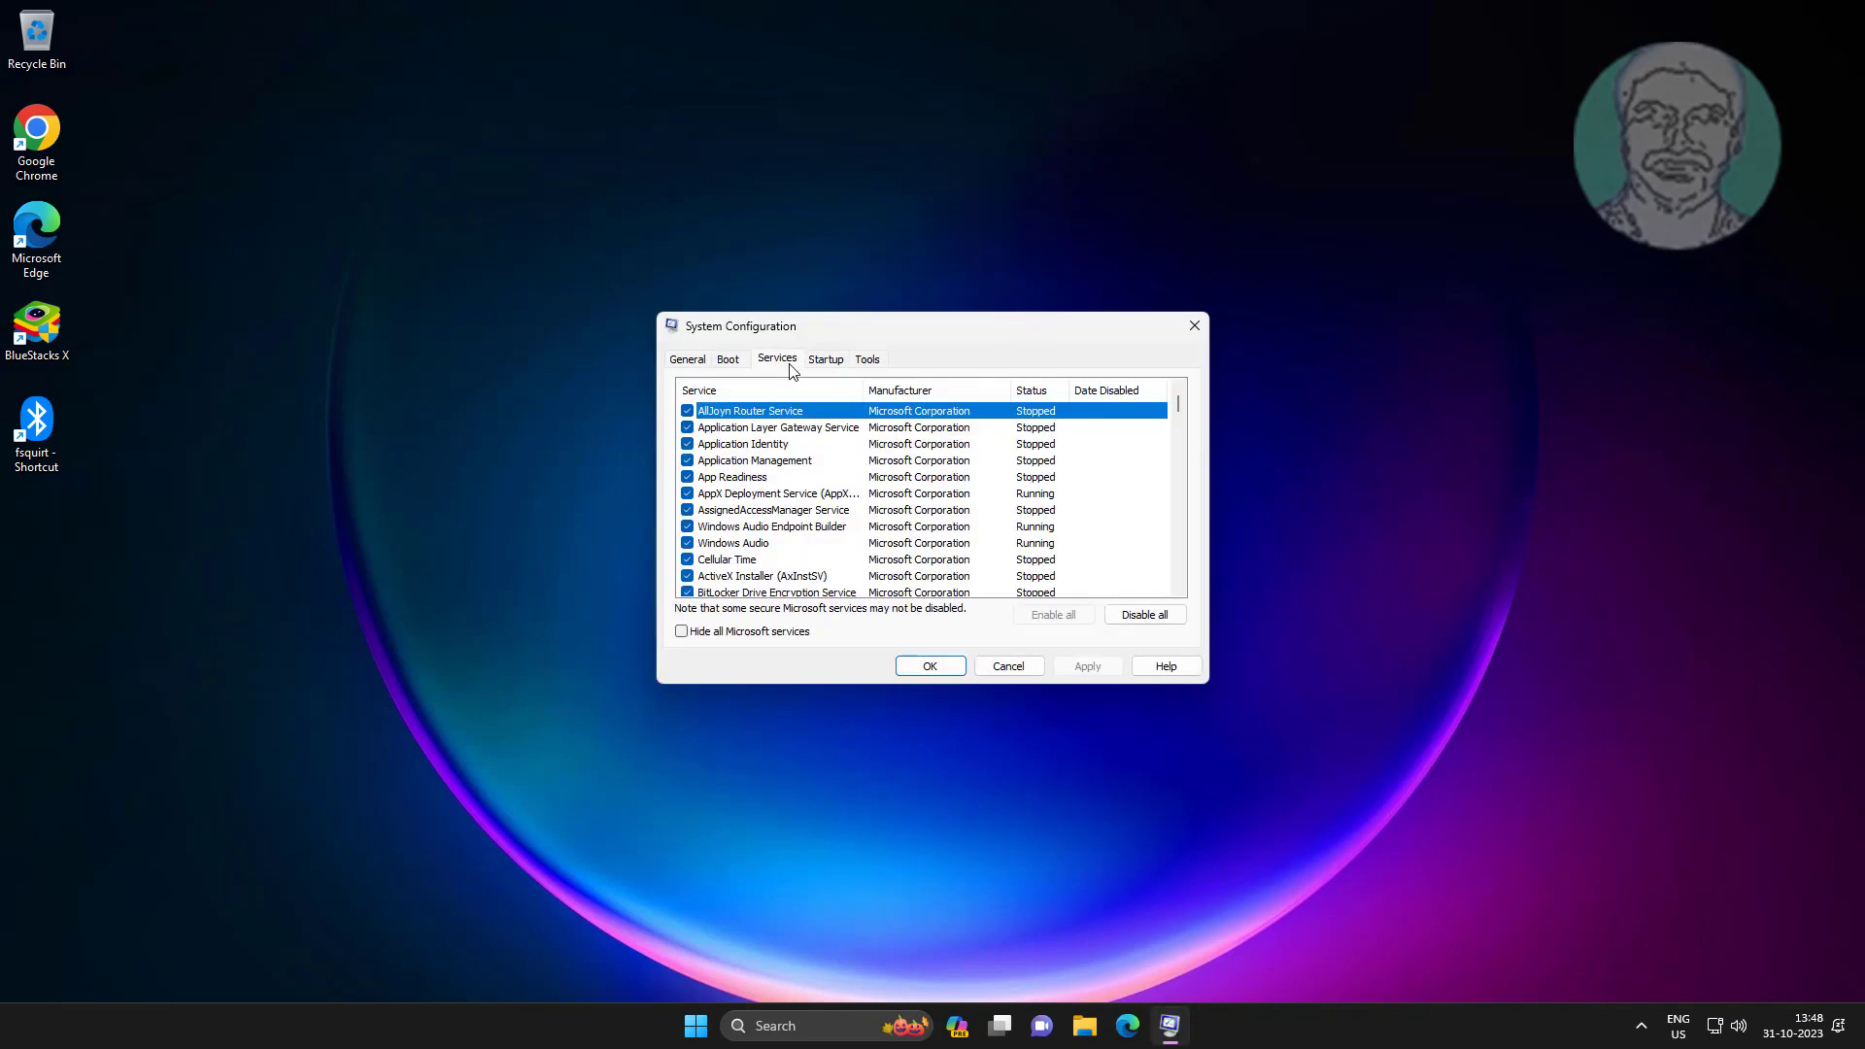
left_click(698, 632)
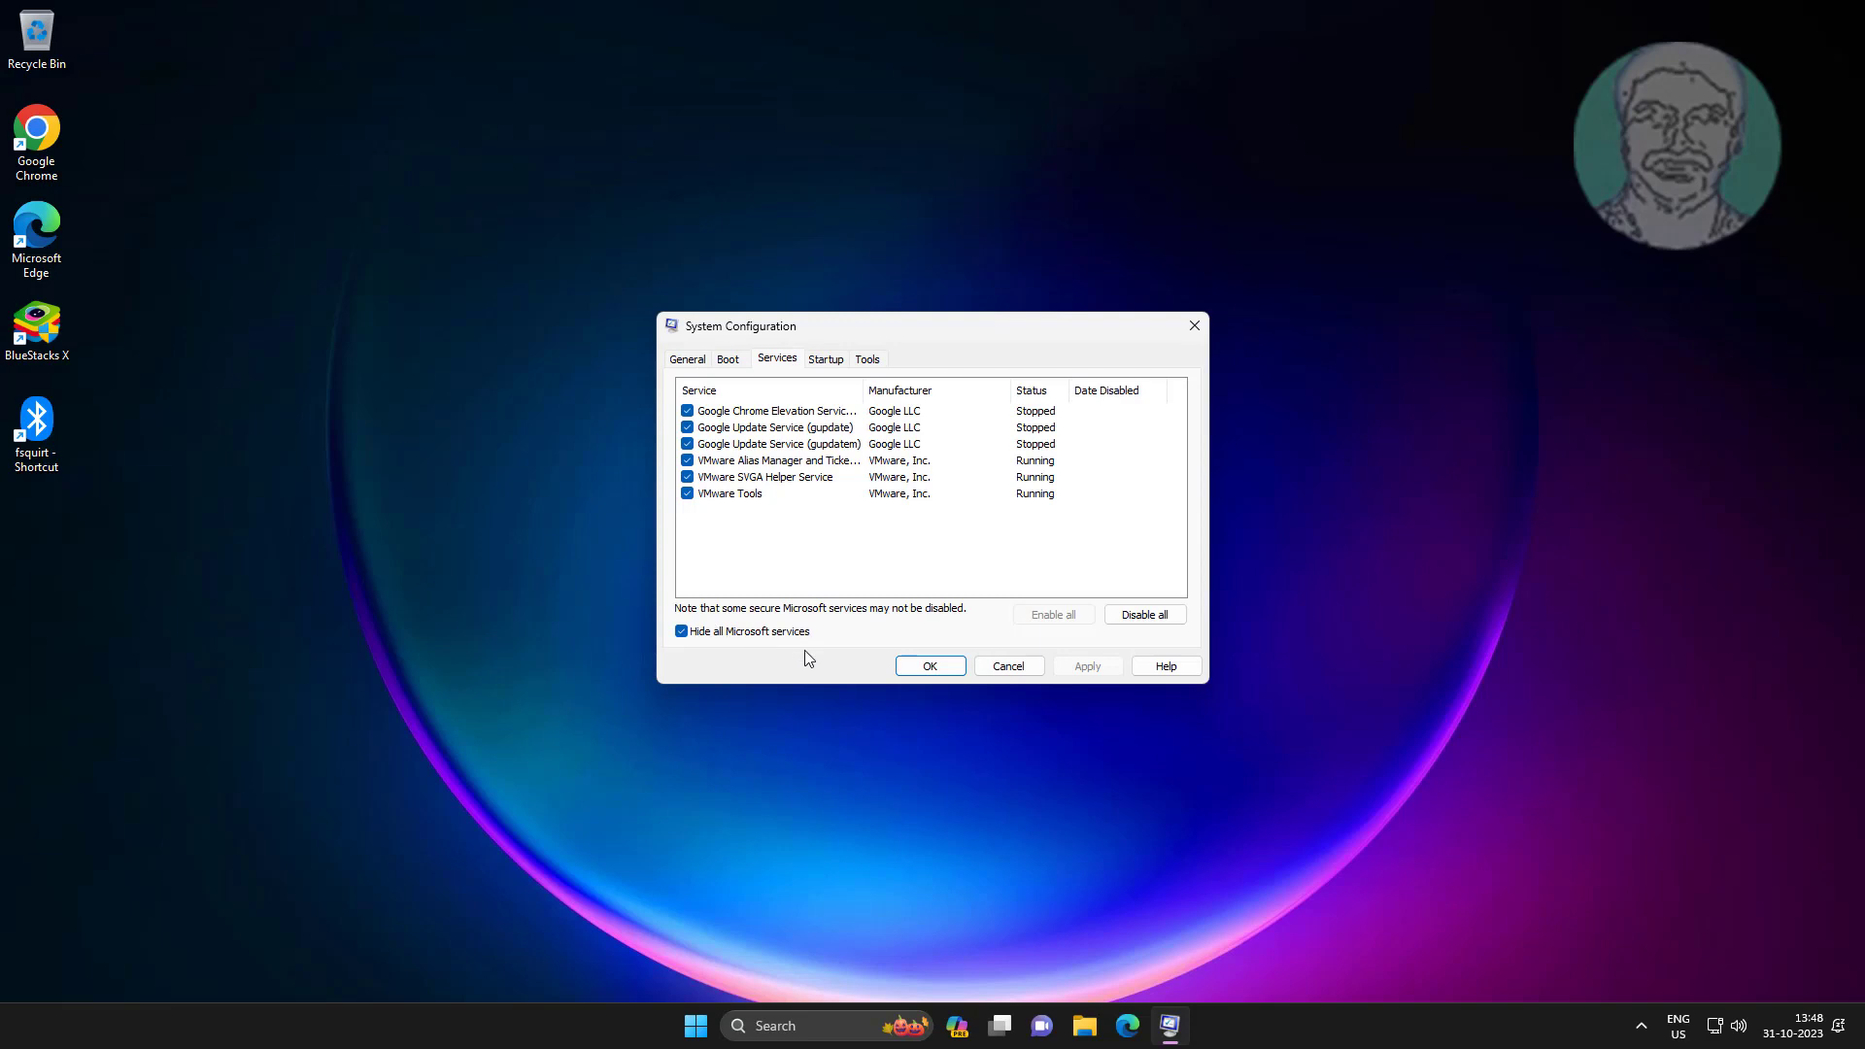
left_click(1130, 619)
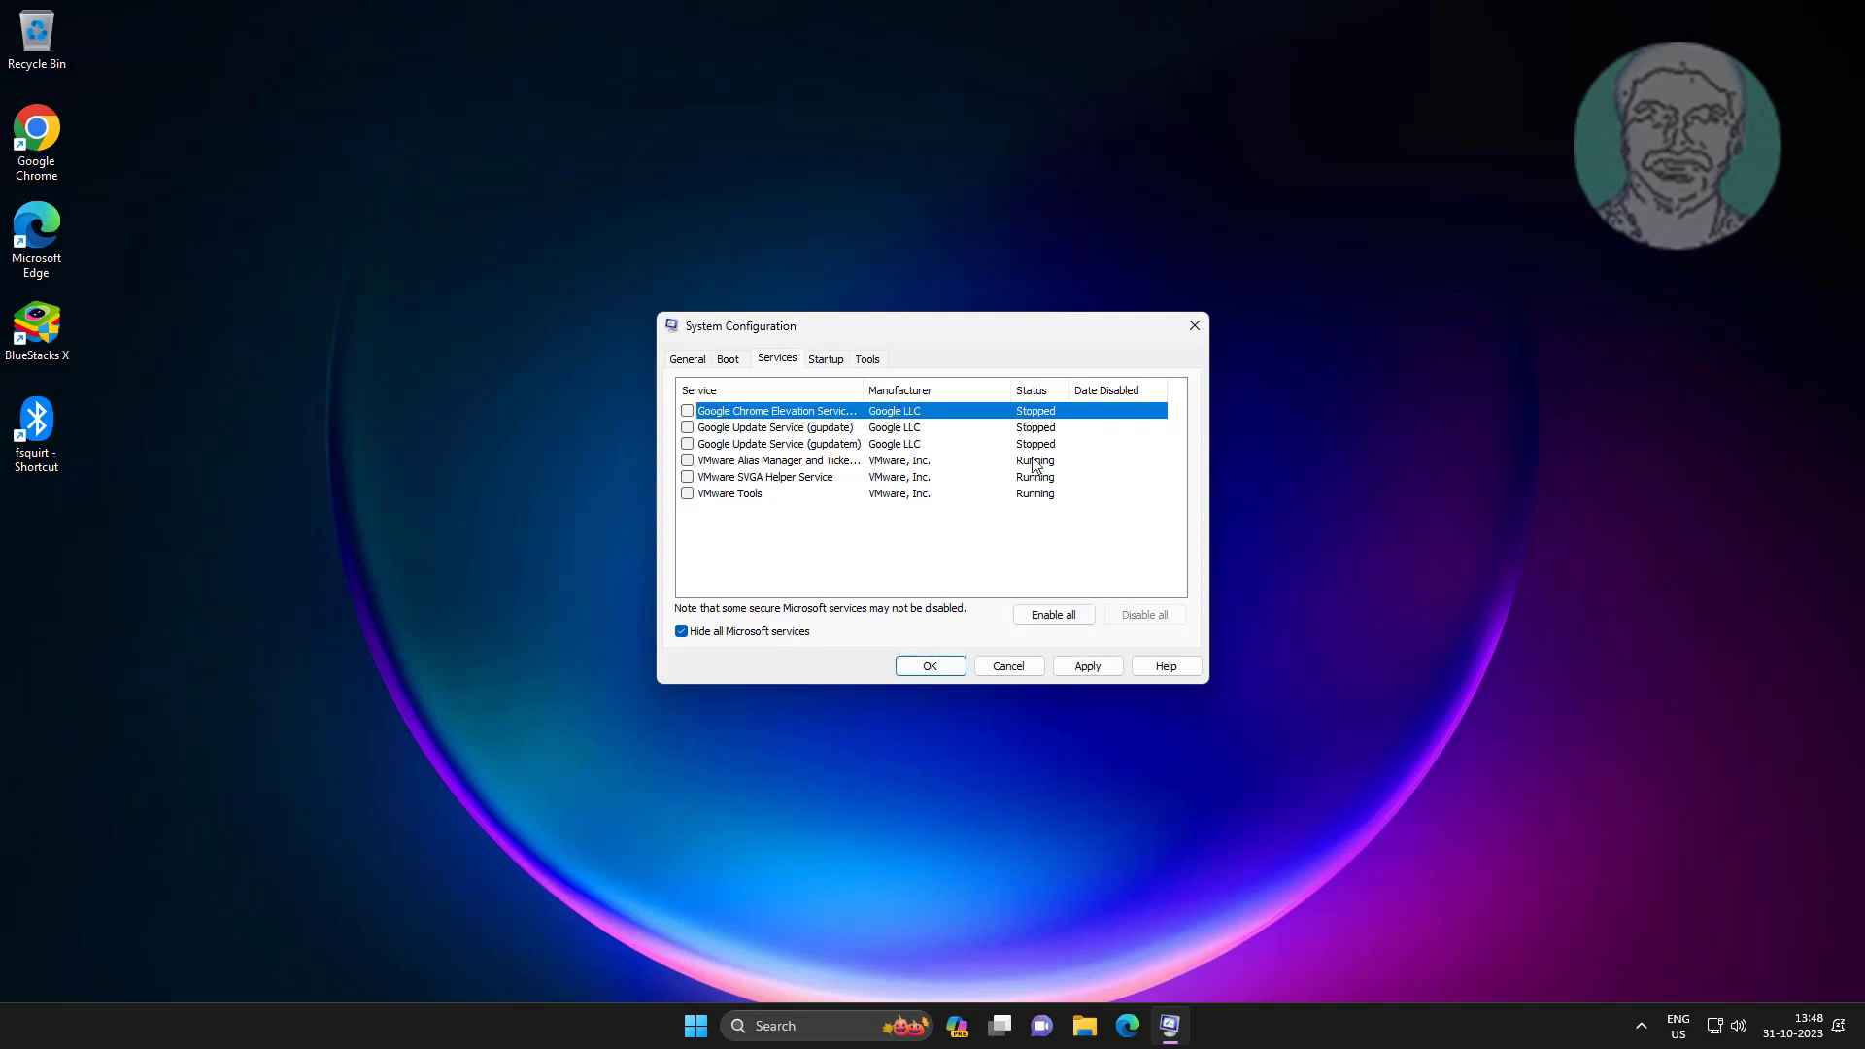
left_click(1107, 670)
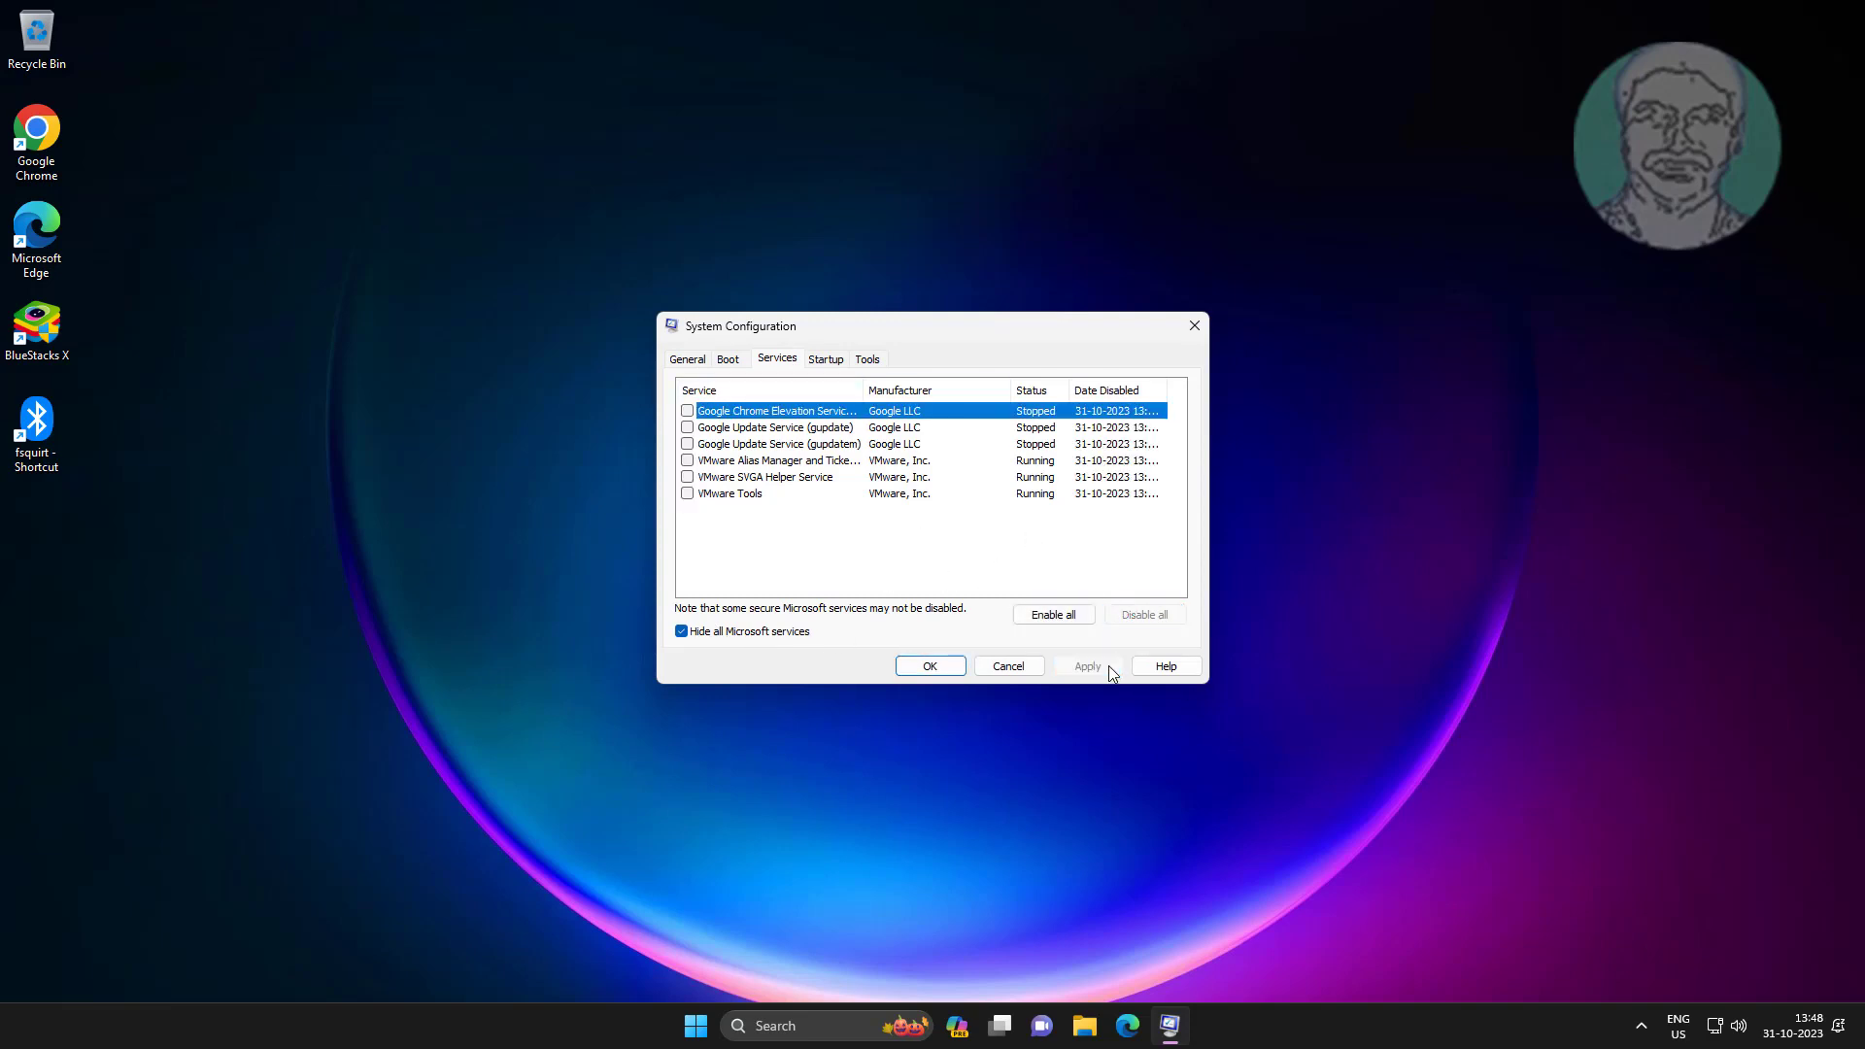
left_click(827, 364)
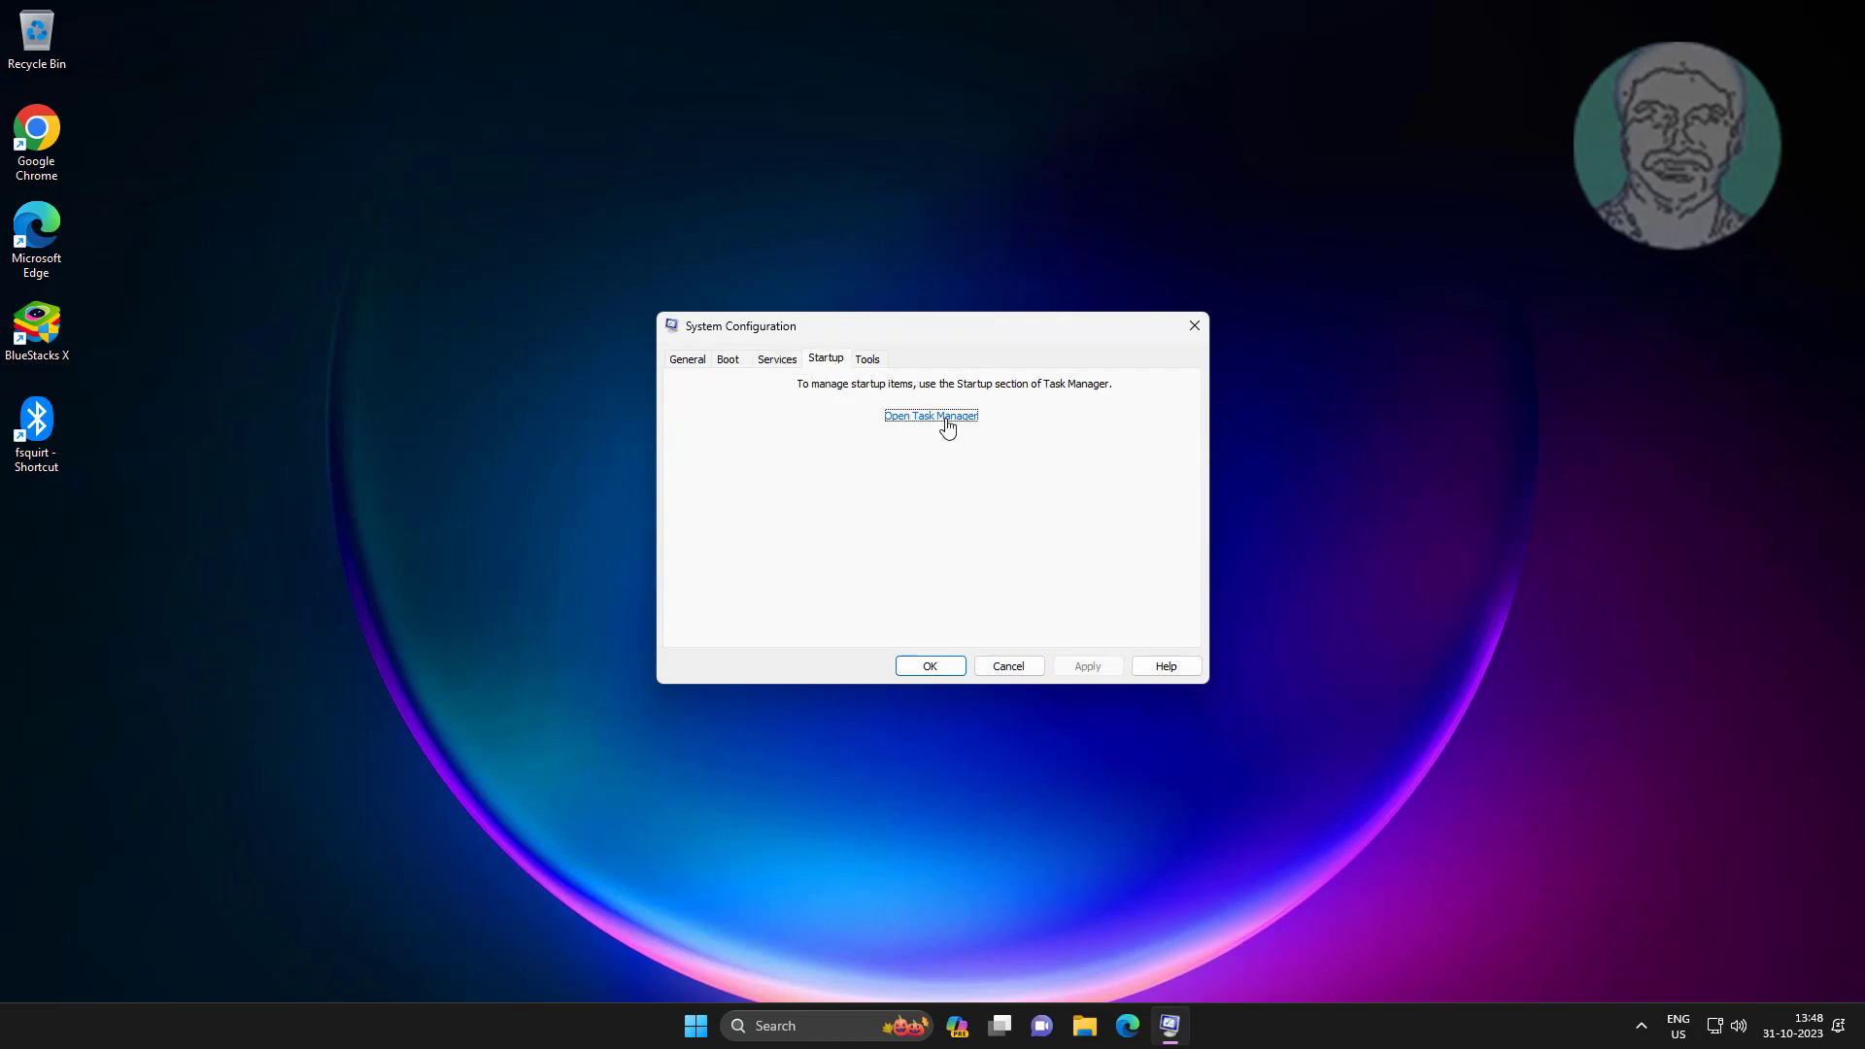
- Disable the OneDrive and msedge startup apps in Task Manager
left_click(952, 415)
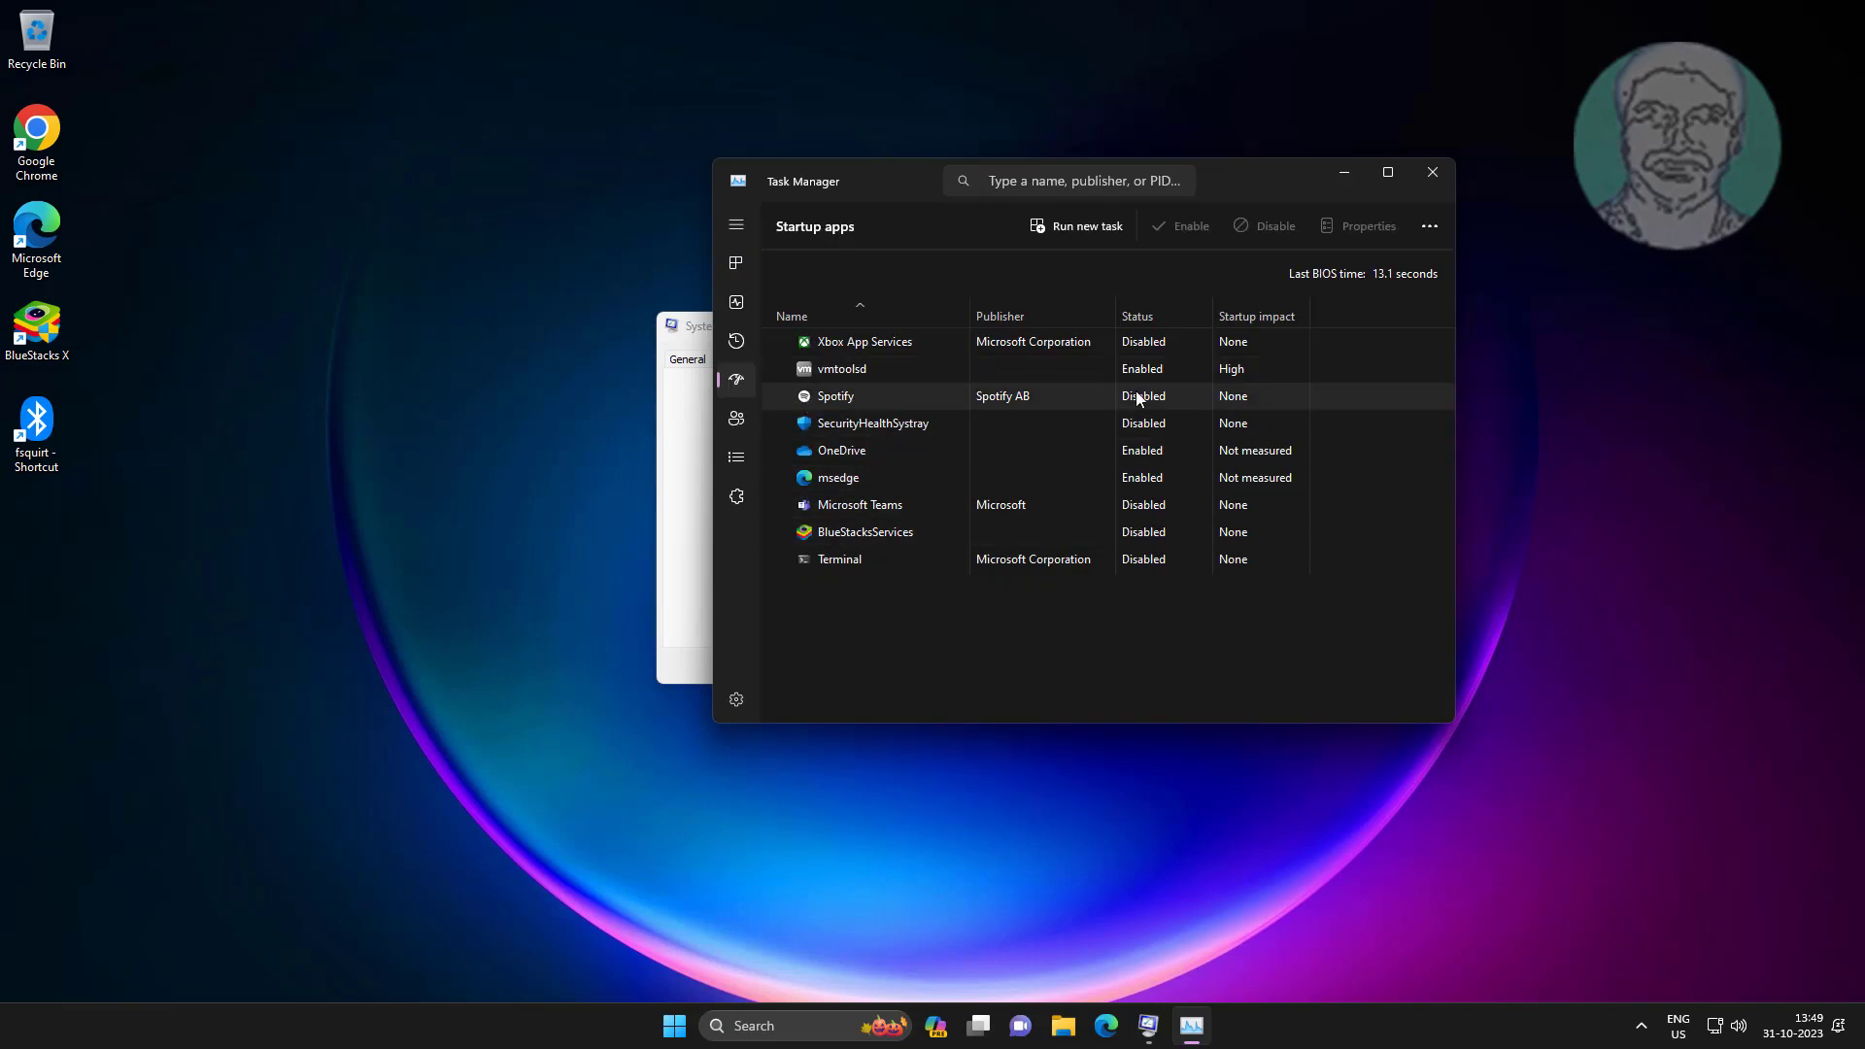
left_click(862, 450)
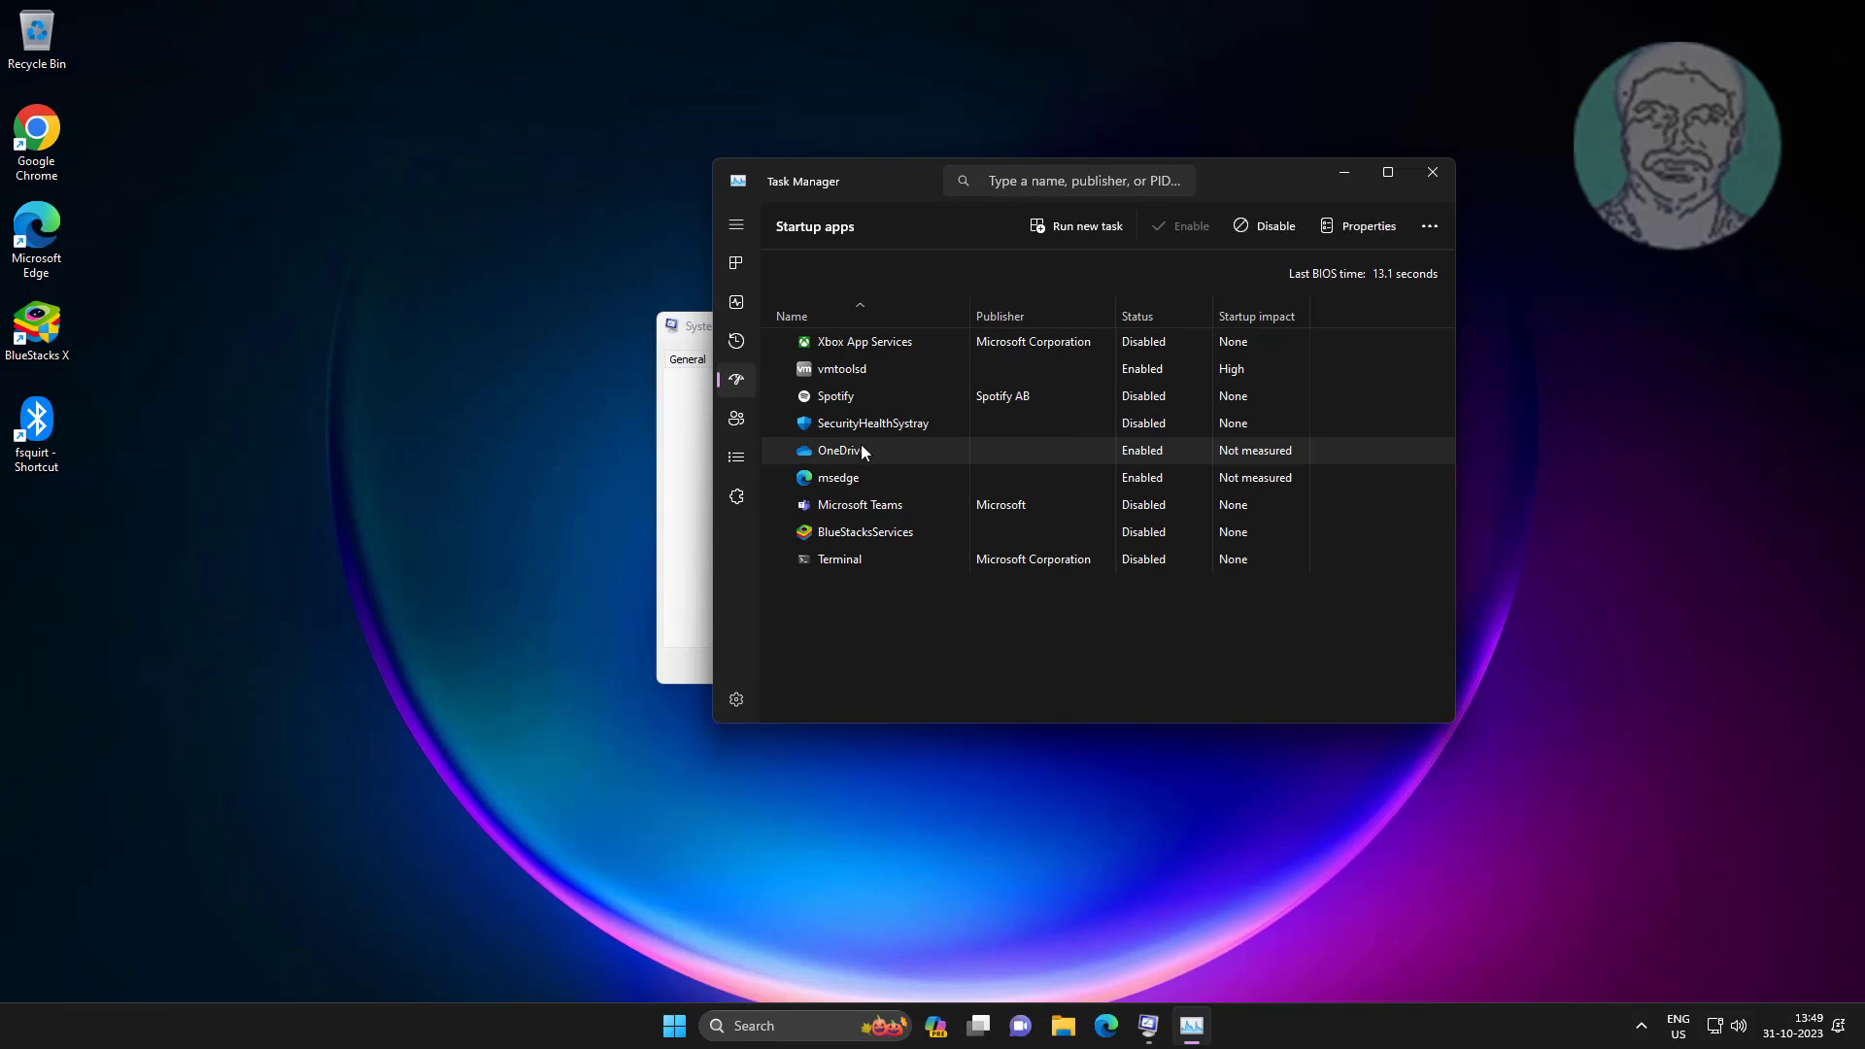
left_click(1276, 227)
left_click(1155, 481)
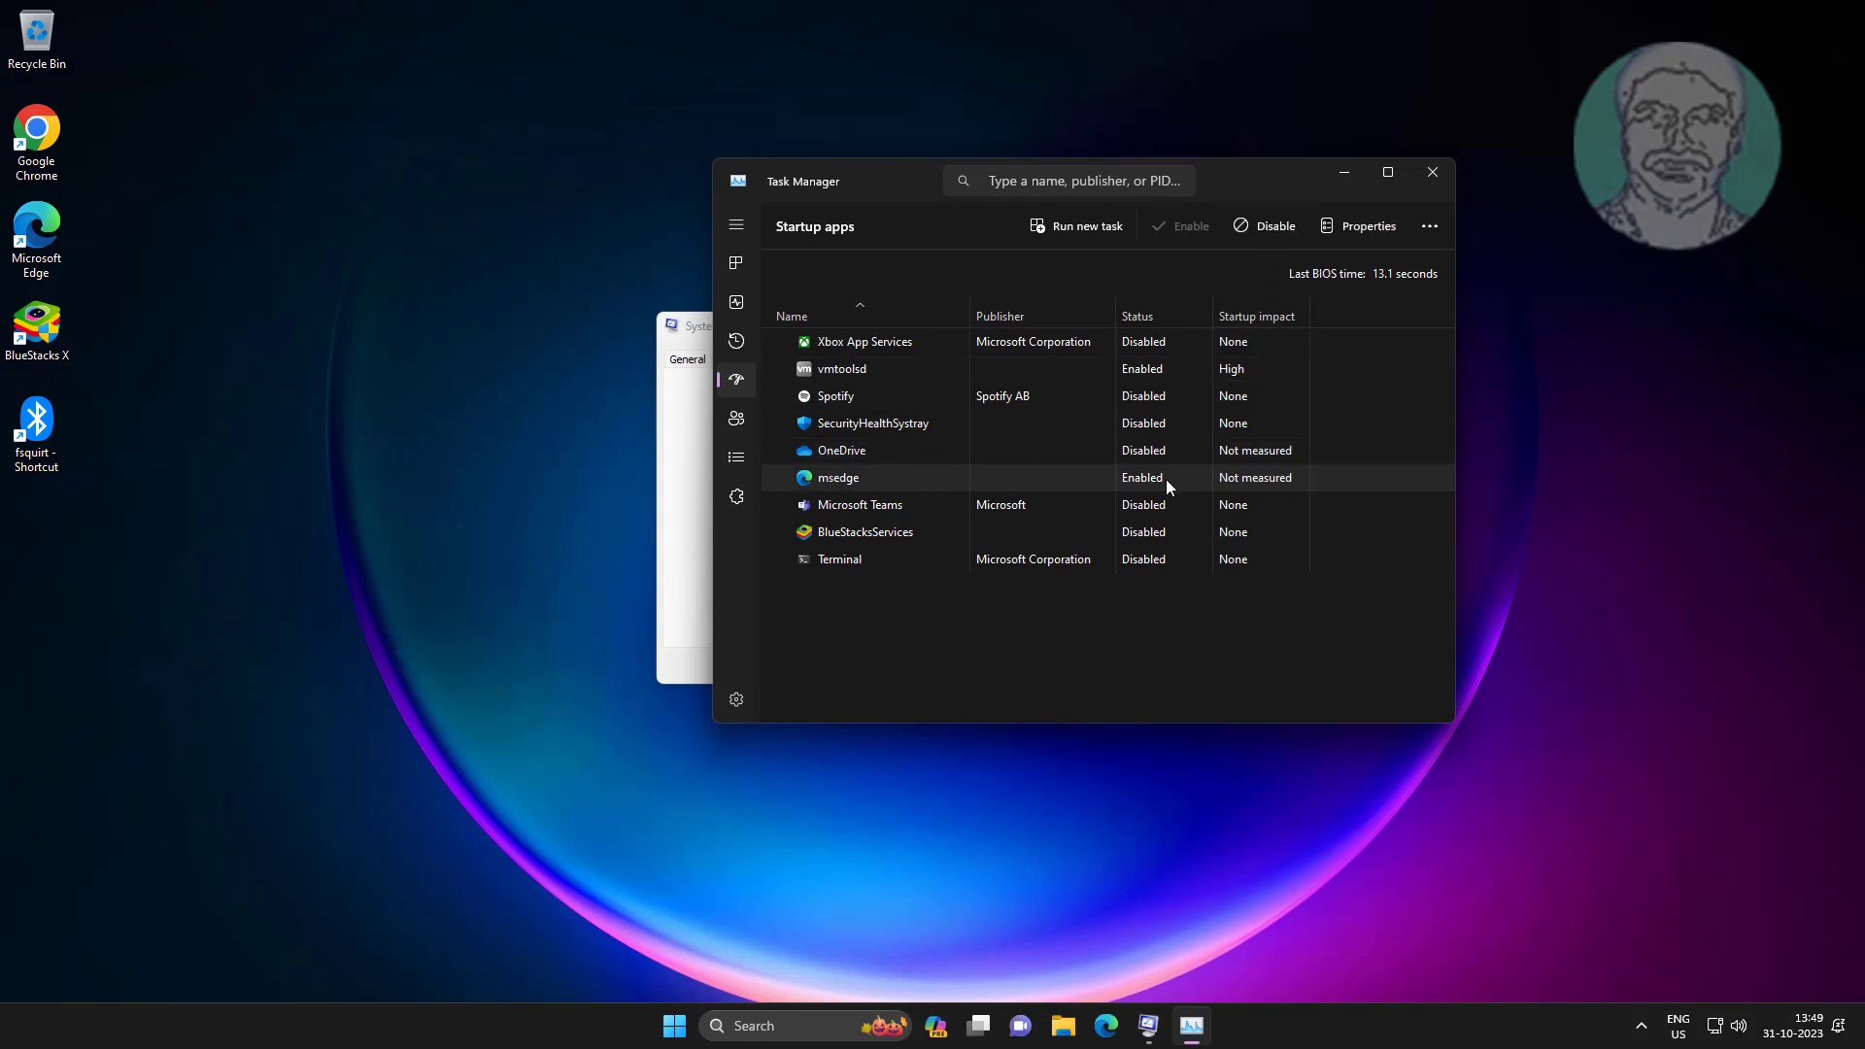
left_click(1266, 231)
- Close Task Manager, confirm the System Configuration changes, and restart the PC
left_click(1431, 174)
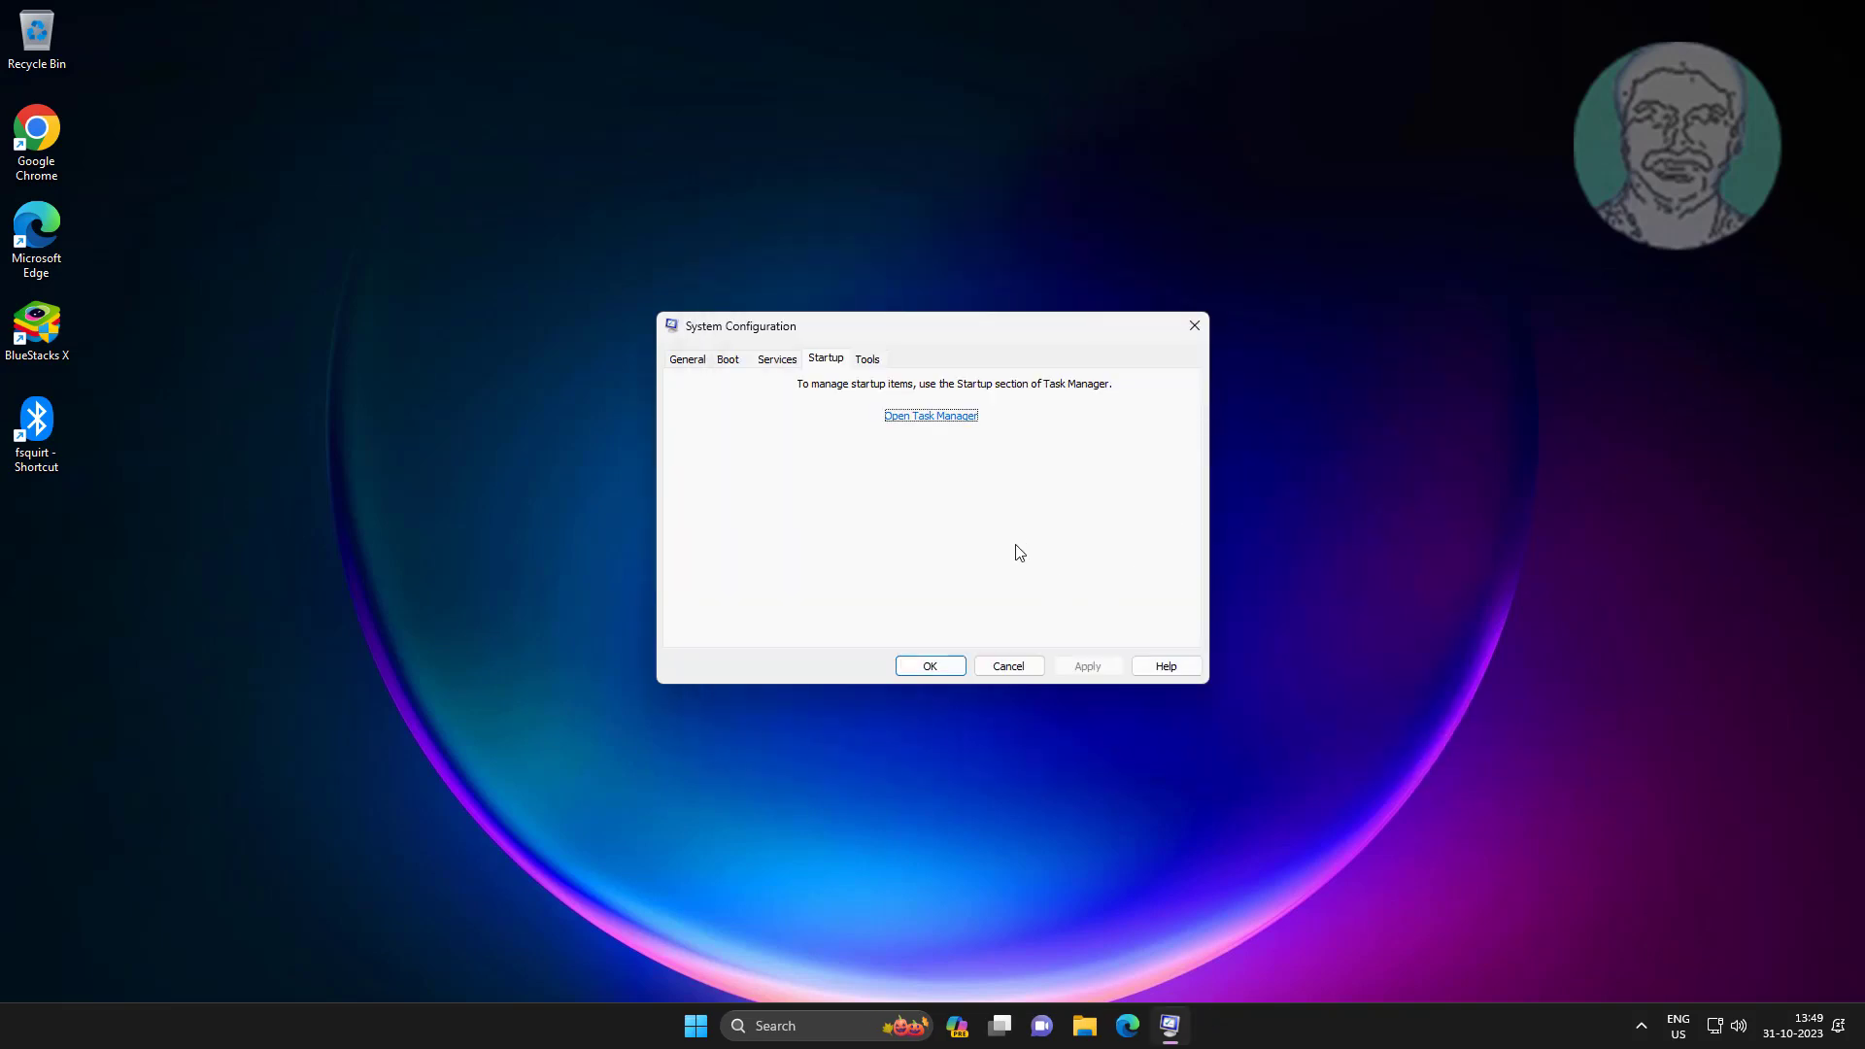
left_click(928, 668)
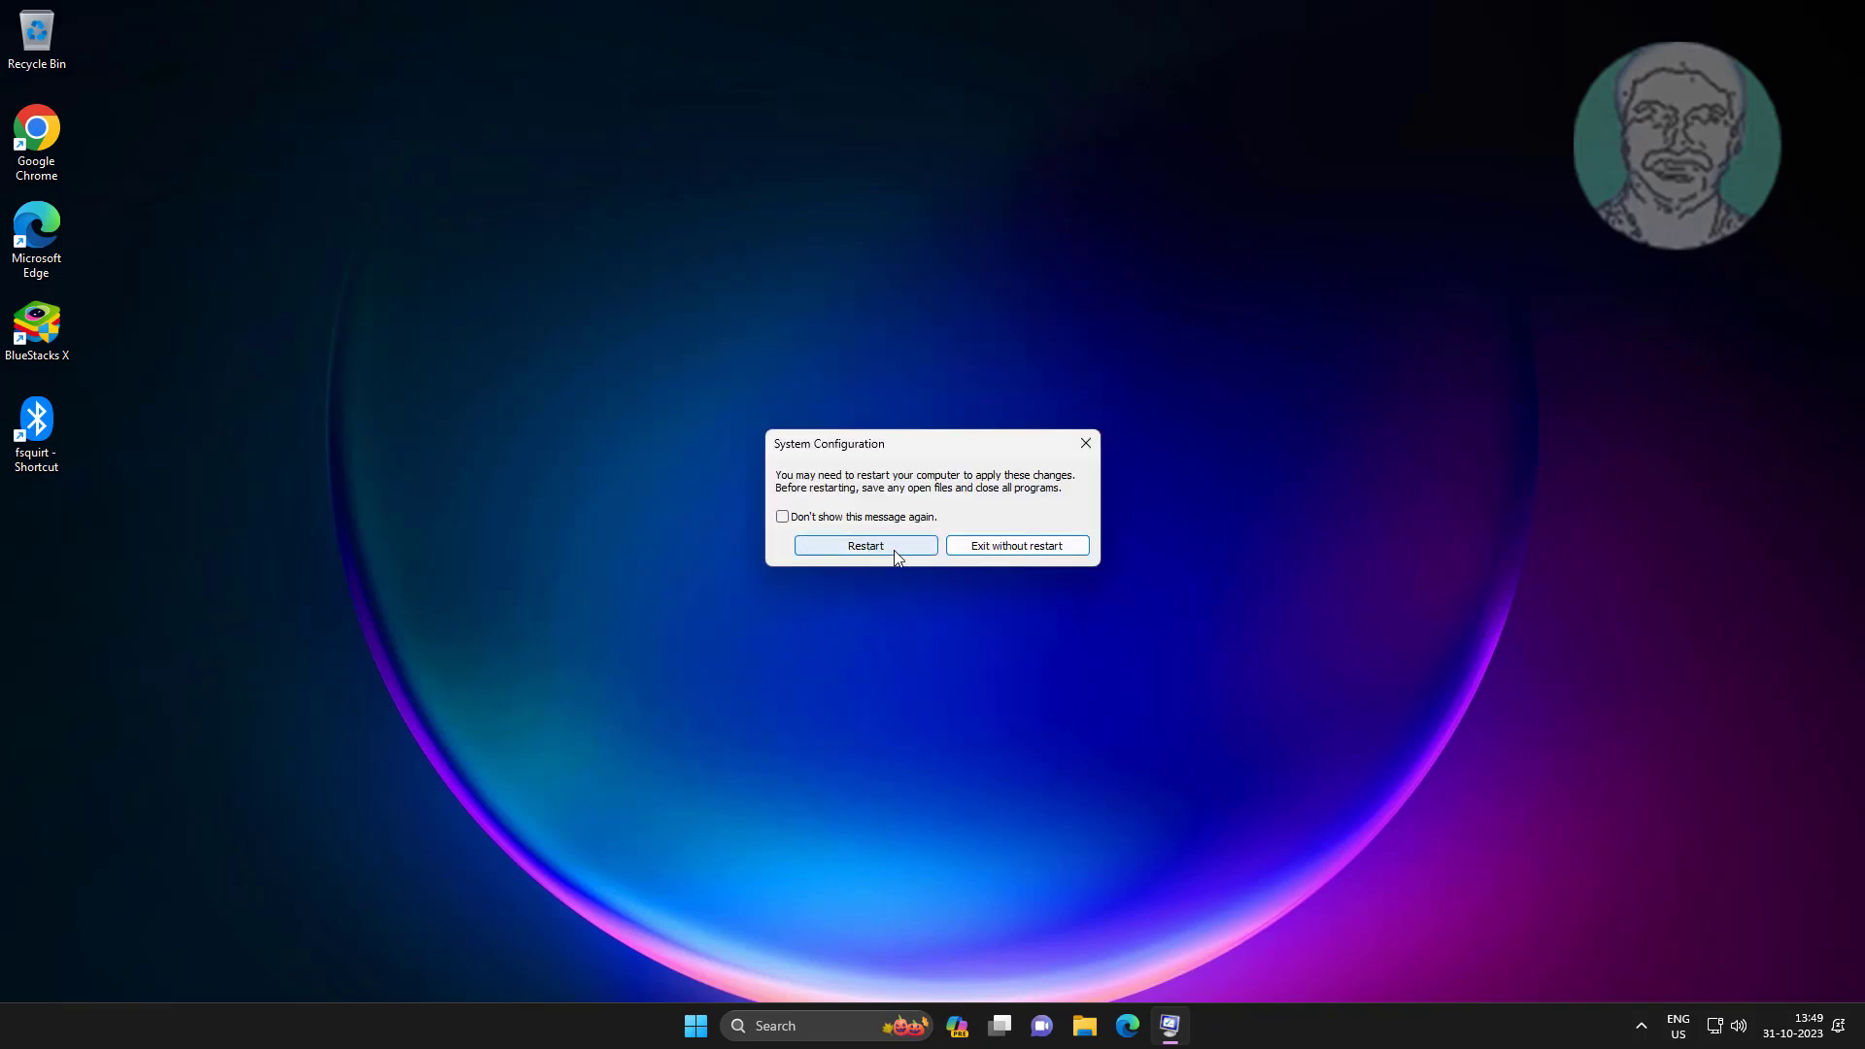
left_click(894, 550)
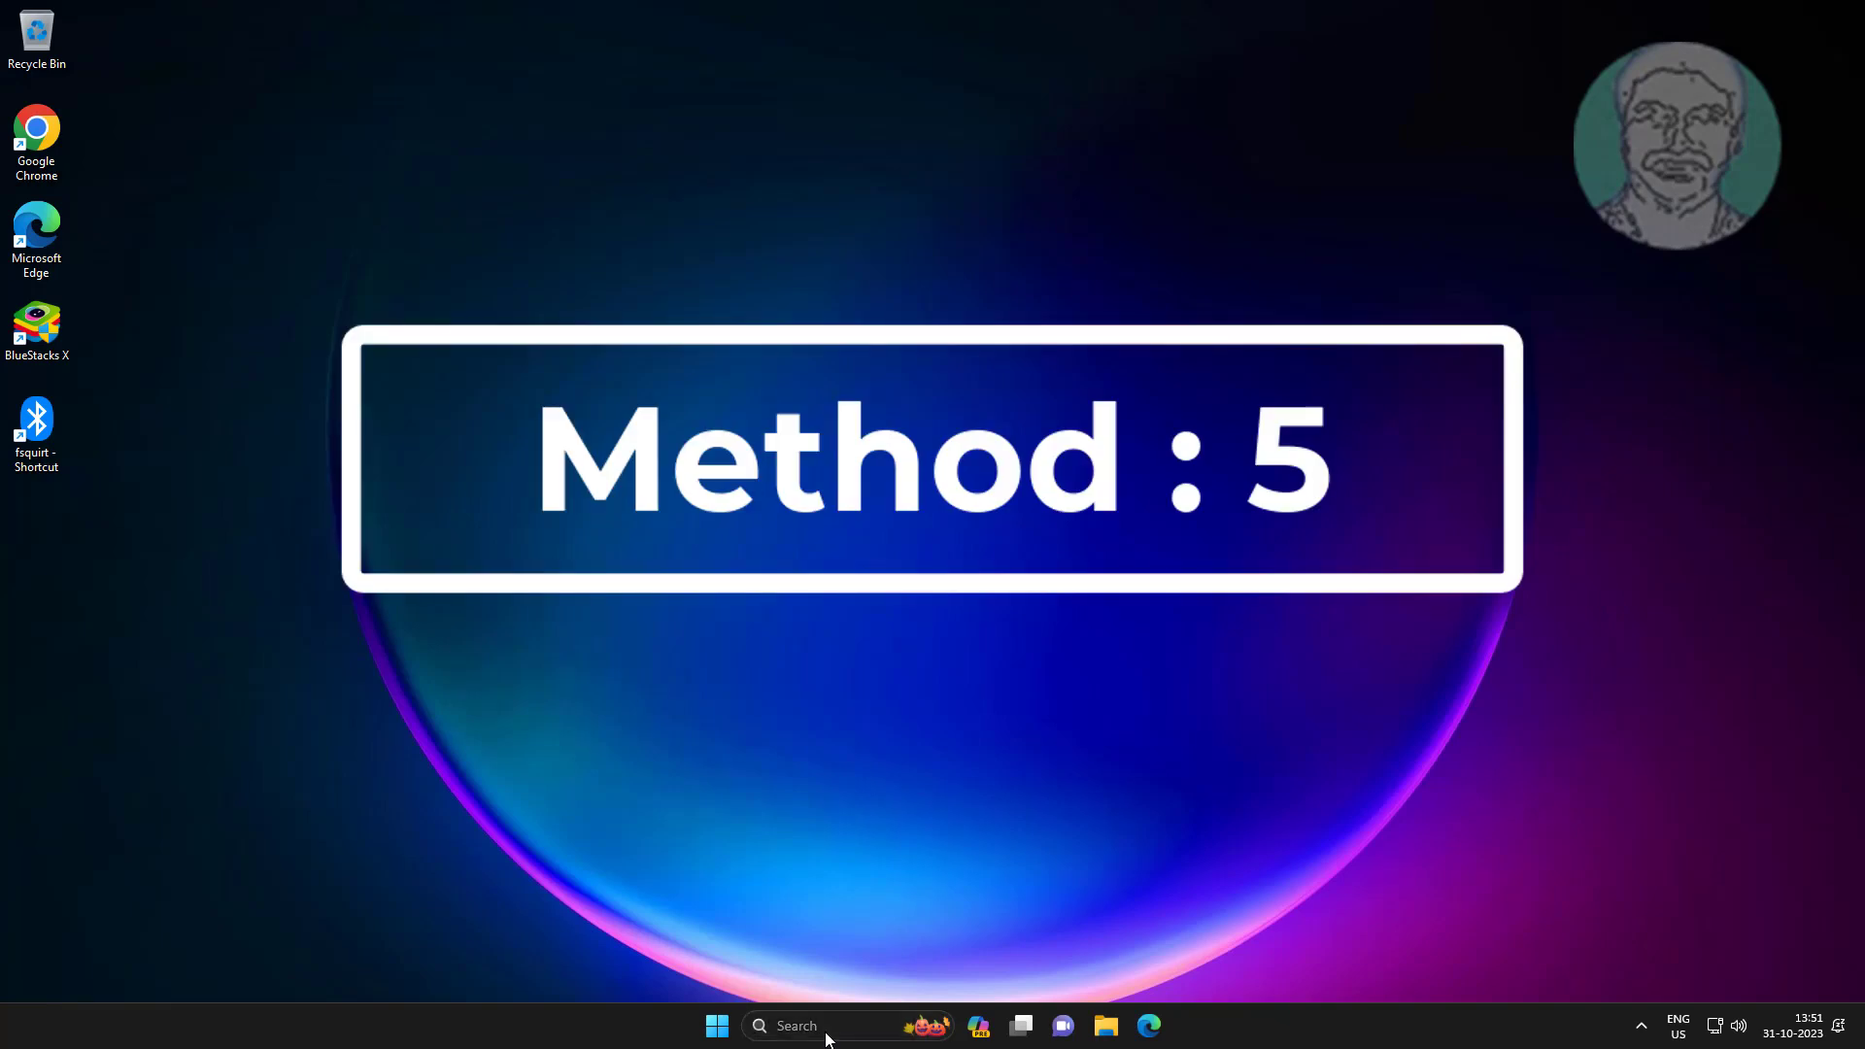
- Open Command Prompt as administrator through Windows Search
left_click(825, 1036)
type("cmd")
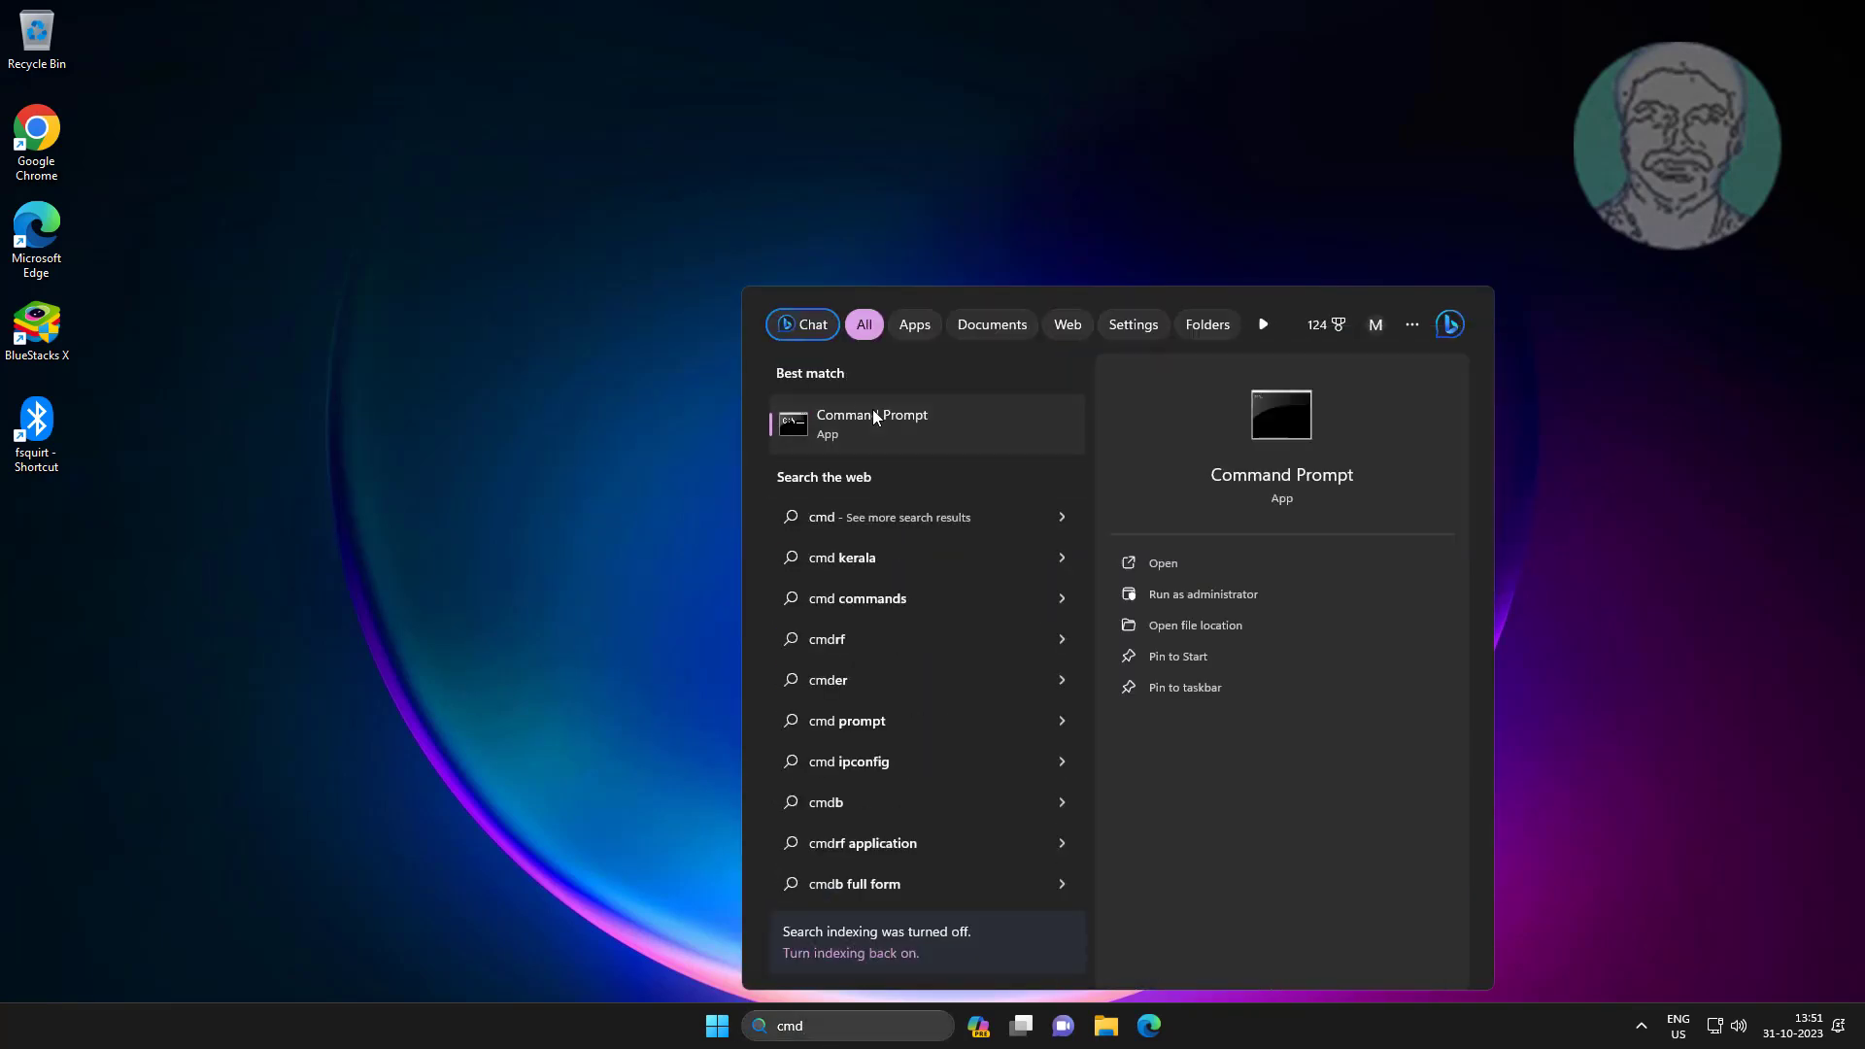
right_click(873, 410)
left_click(987, 447)
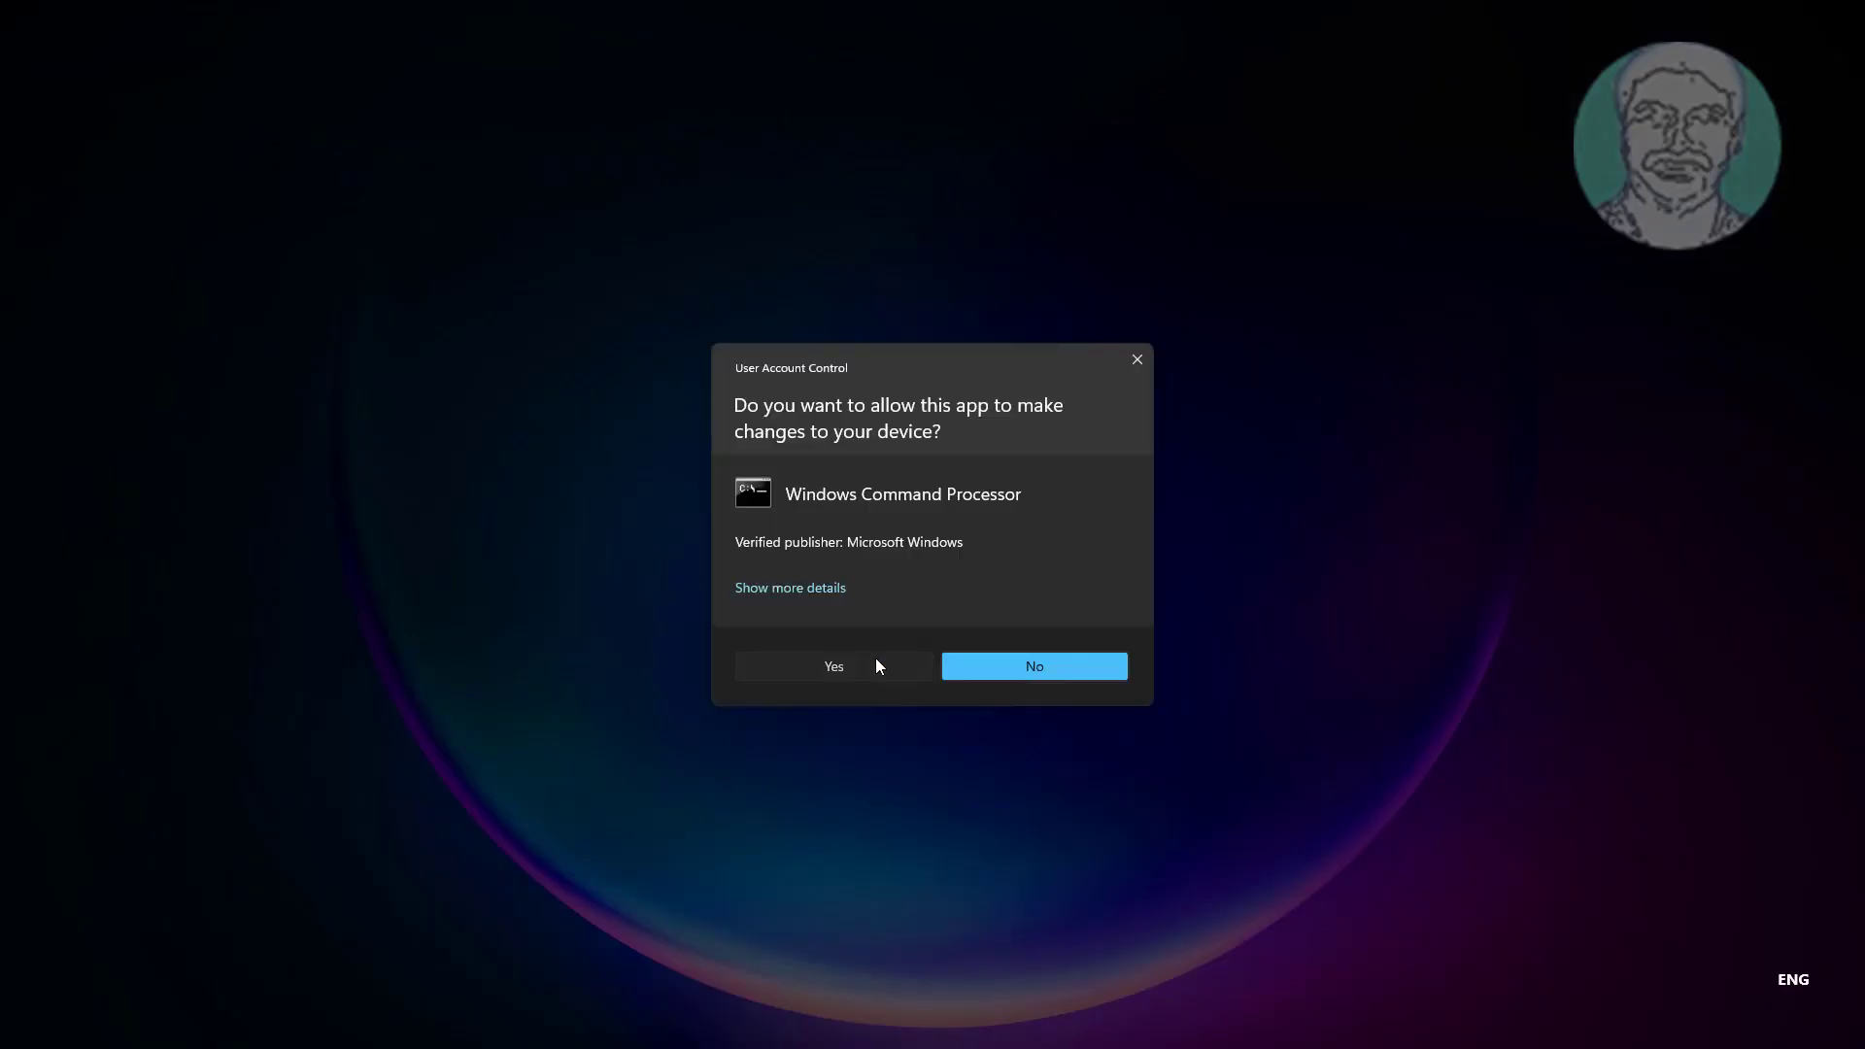
left_click(957, 663)
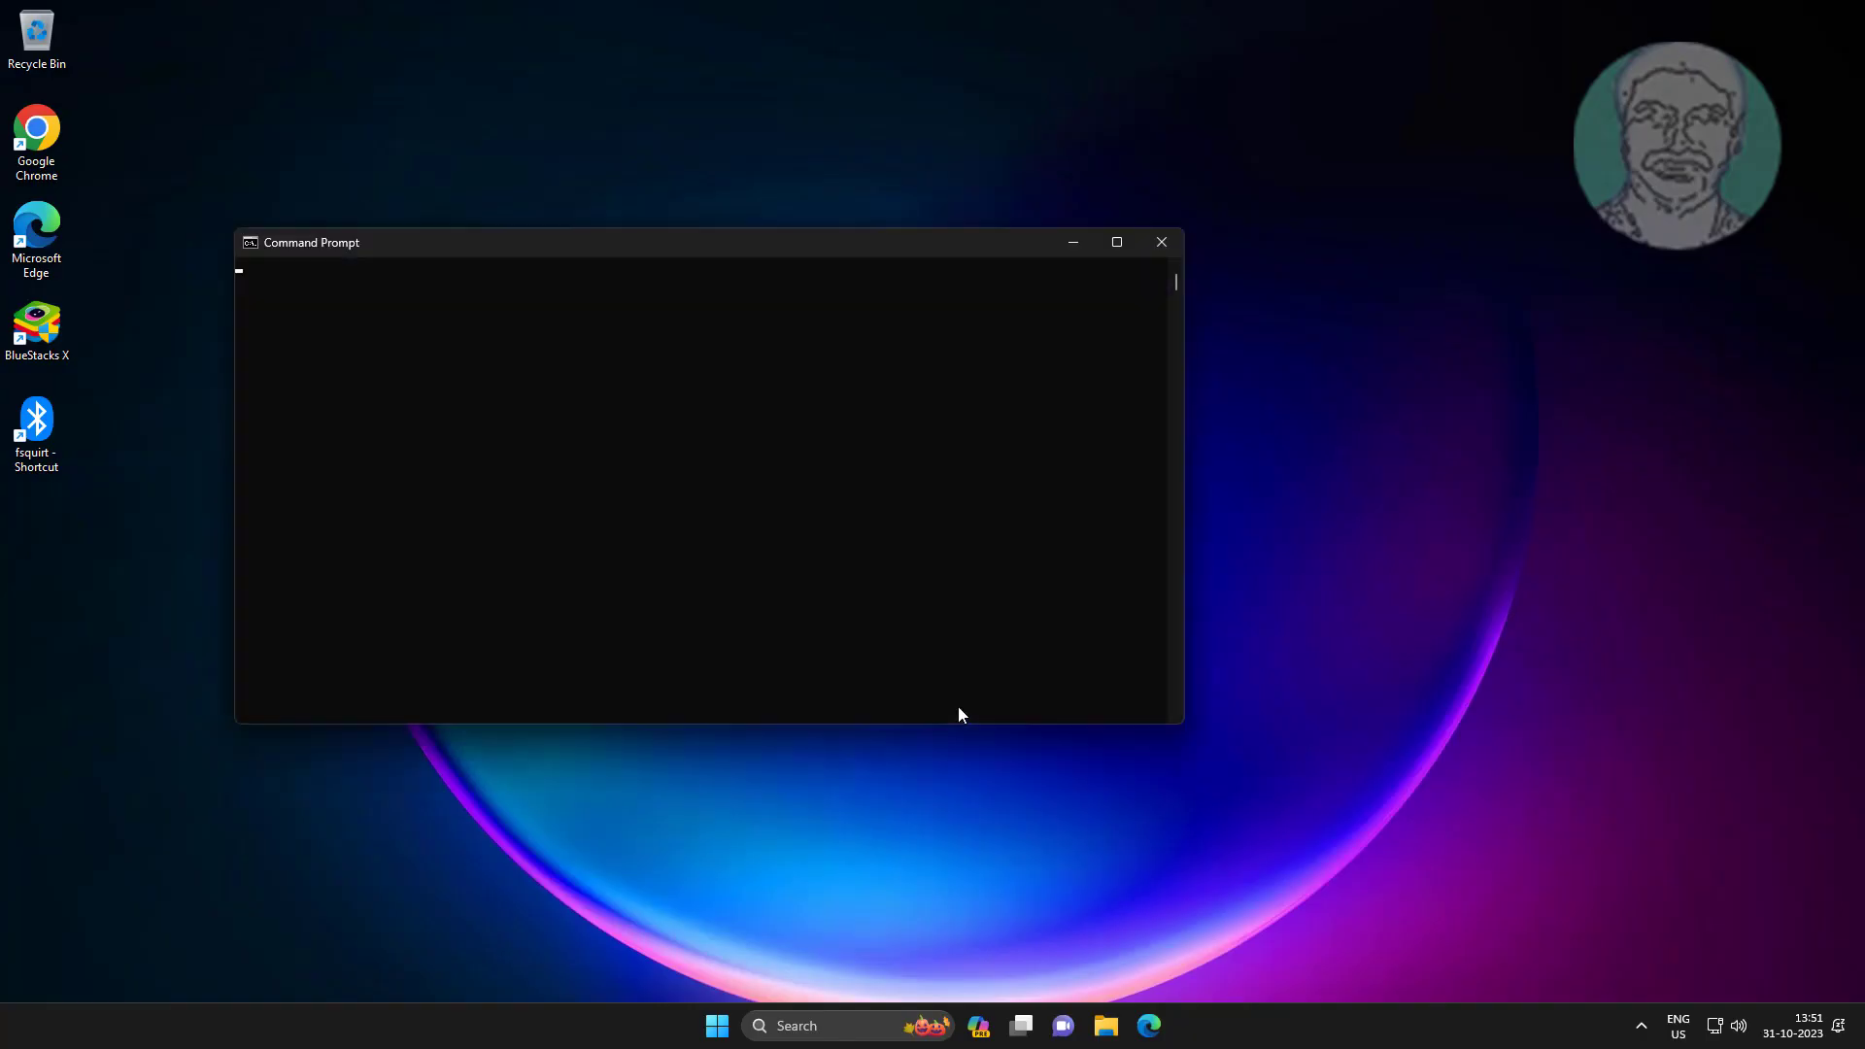
- Run sfc /scannow to completion, then enter dism /online /cleanup-image /restorehealth
type("sfc /s")
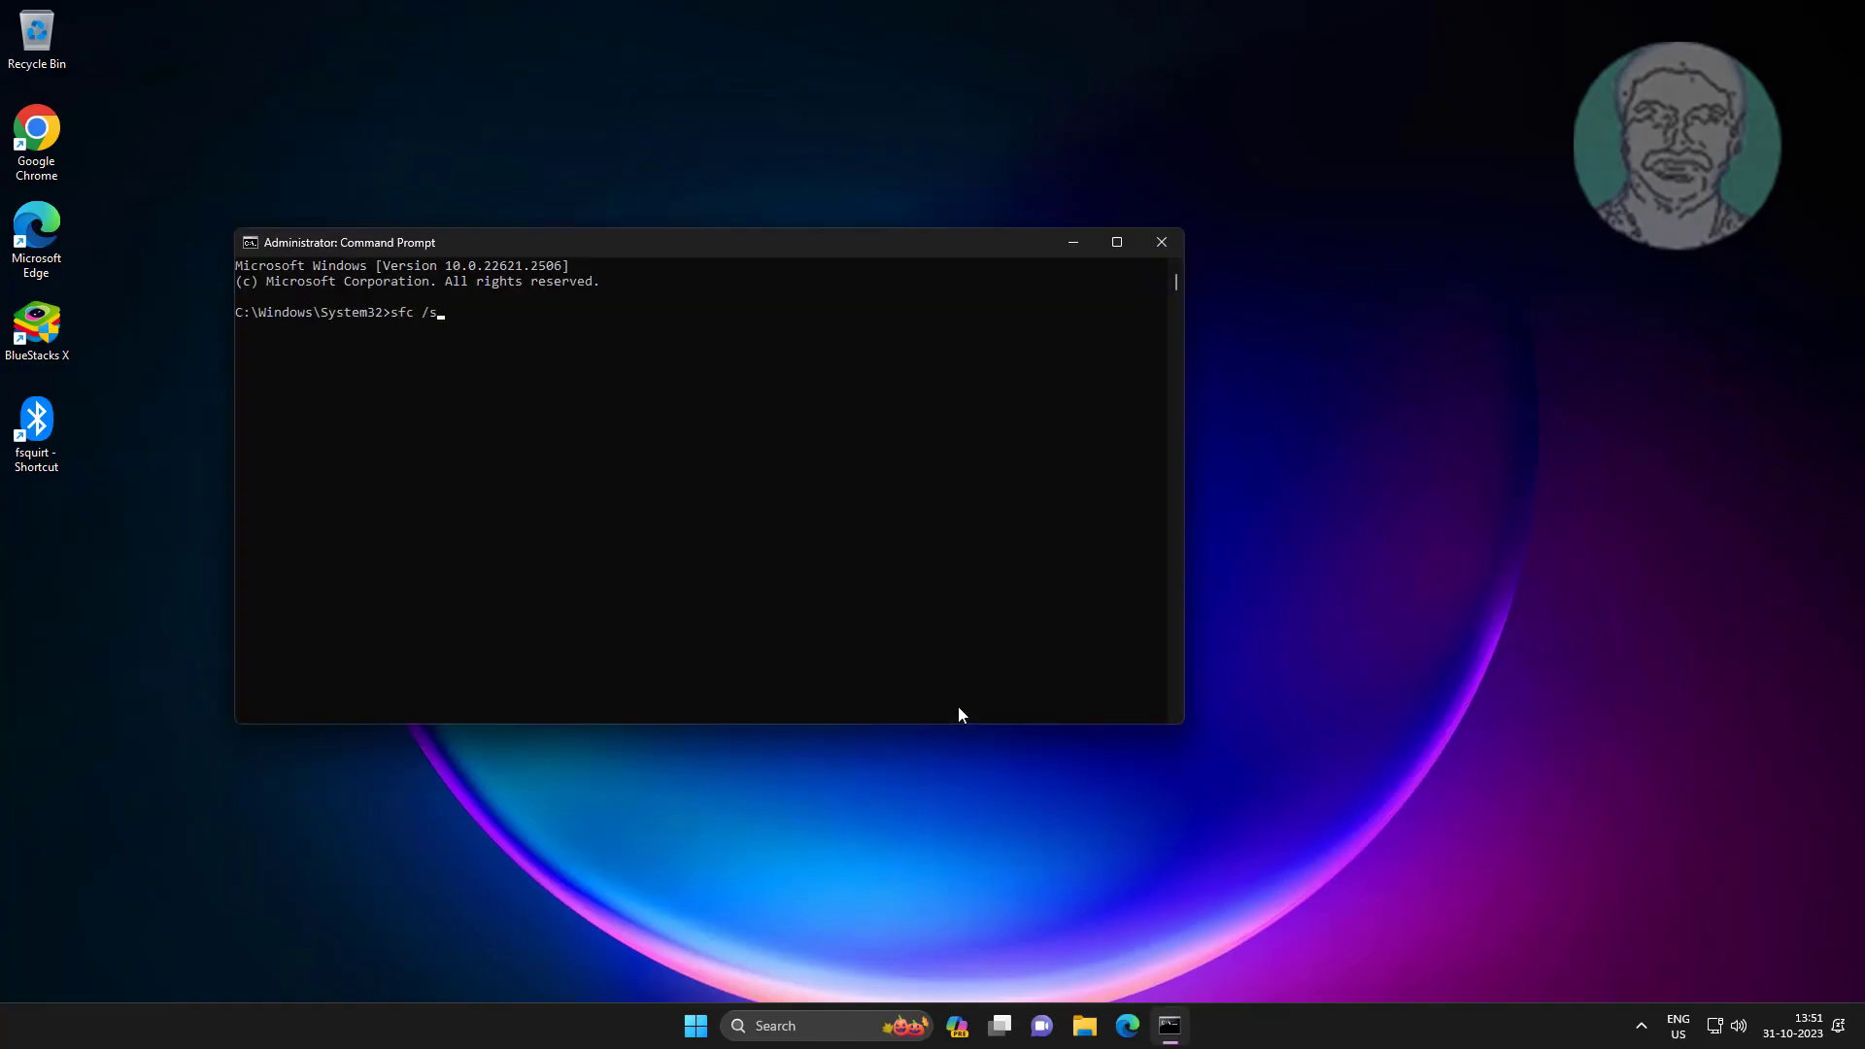
type("cannow")
key("Return")
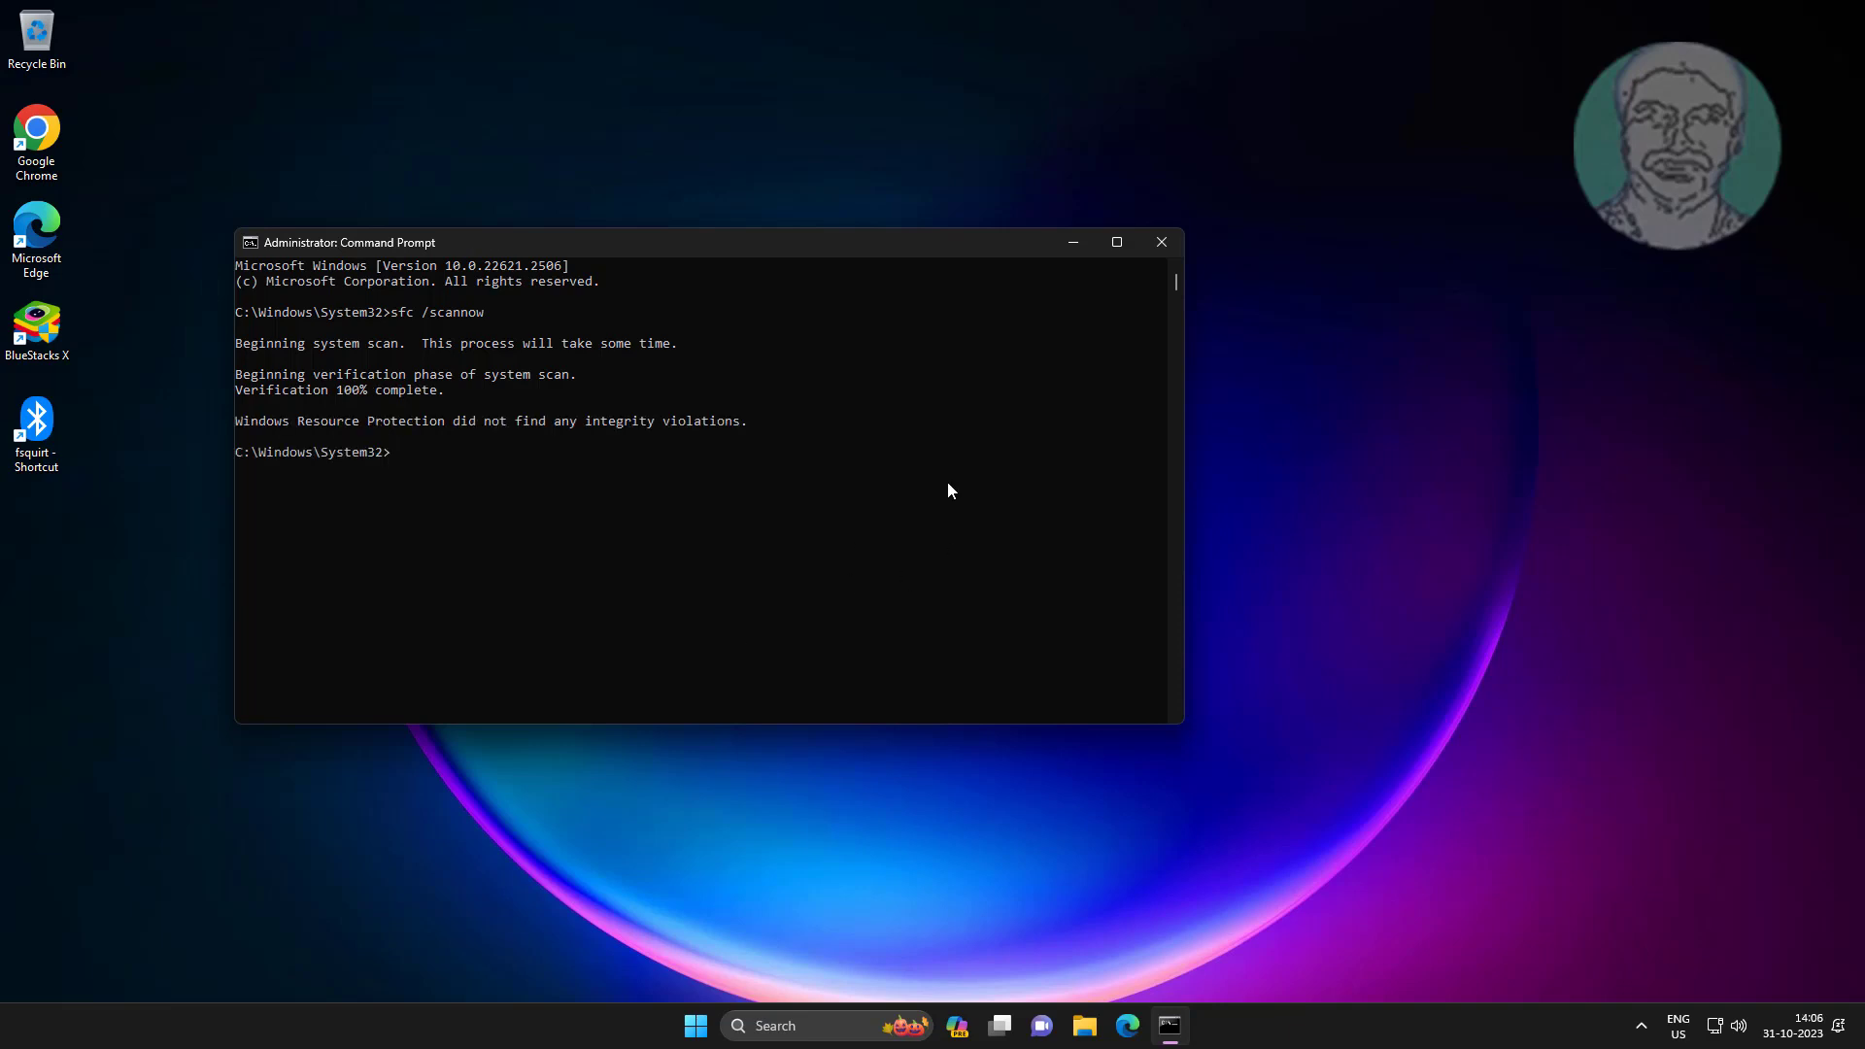
type("dism /online /cleanup-image /restorehealth")
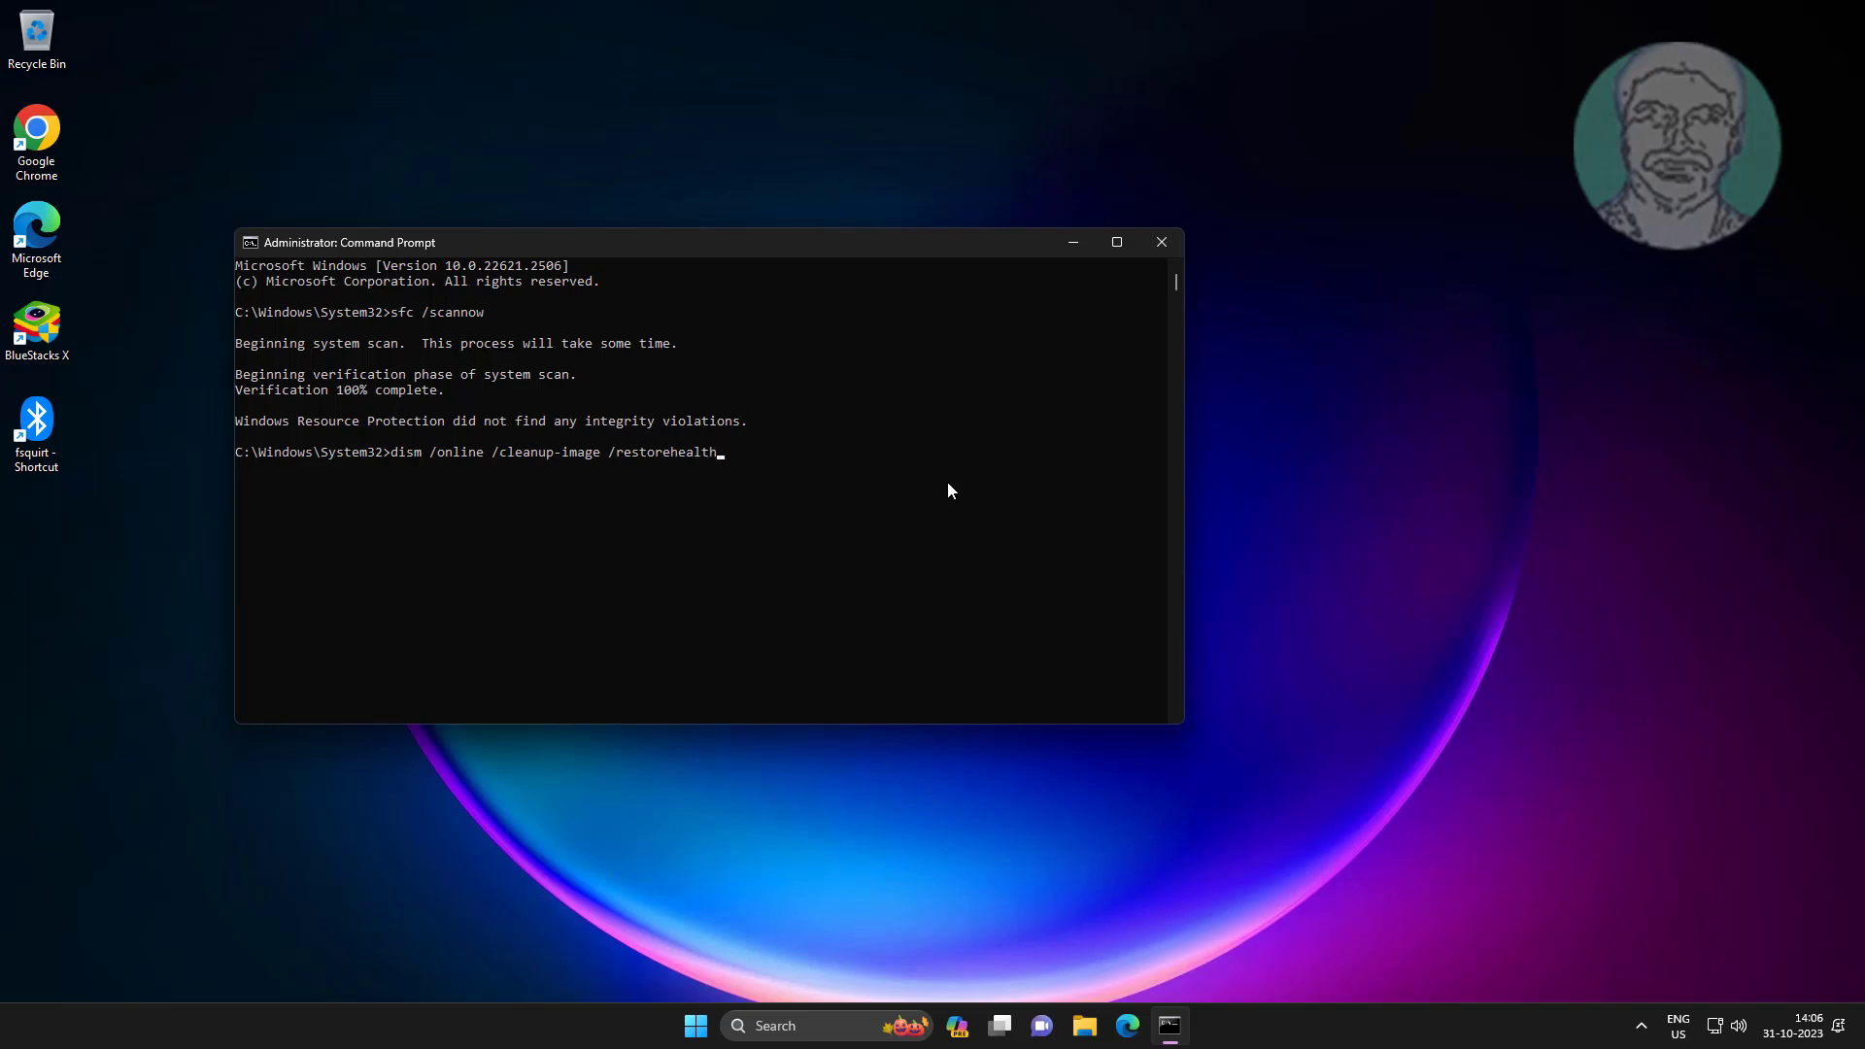
- Run dism /online /cleanup-image /restorehealth, then restart the PC from Start's Power menu
key("Return")
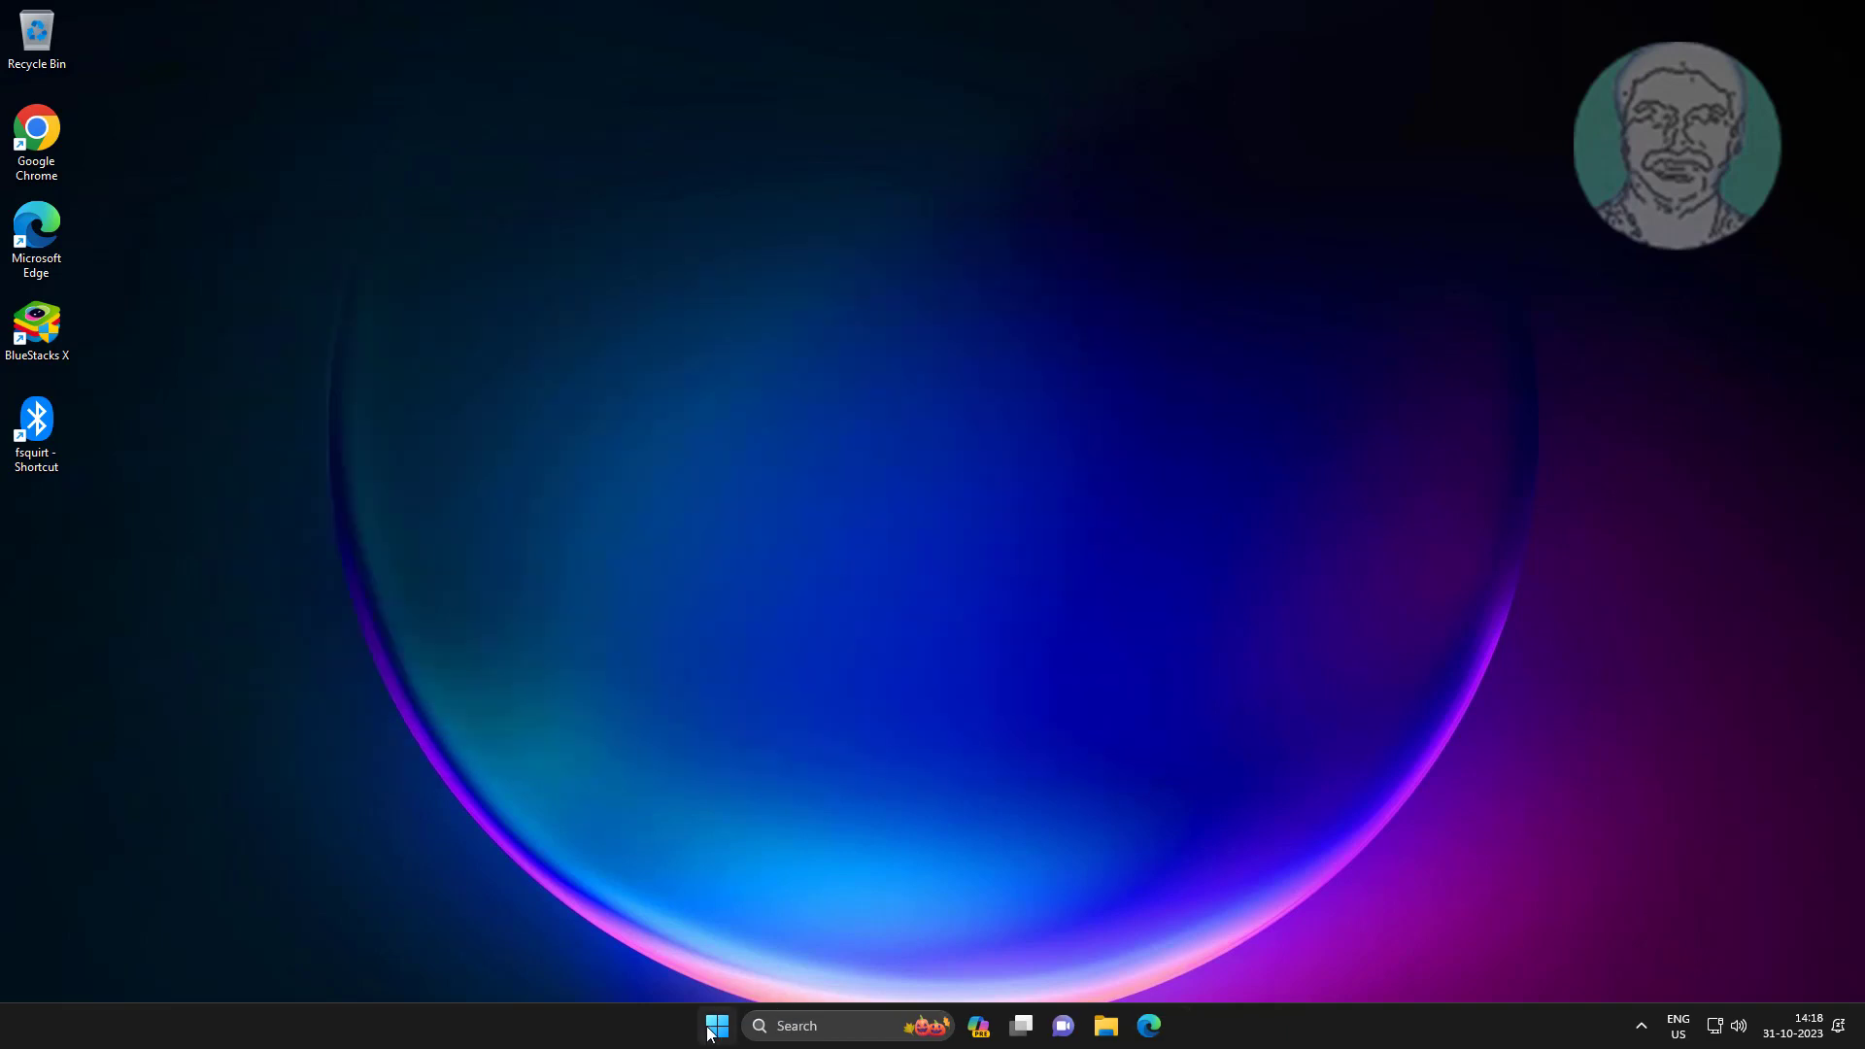
left_click(719, 1028)
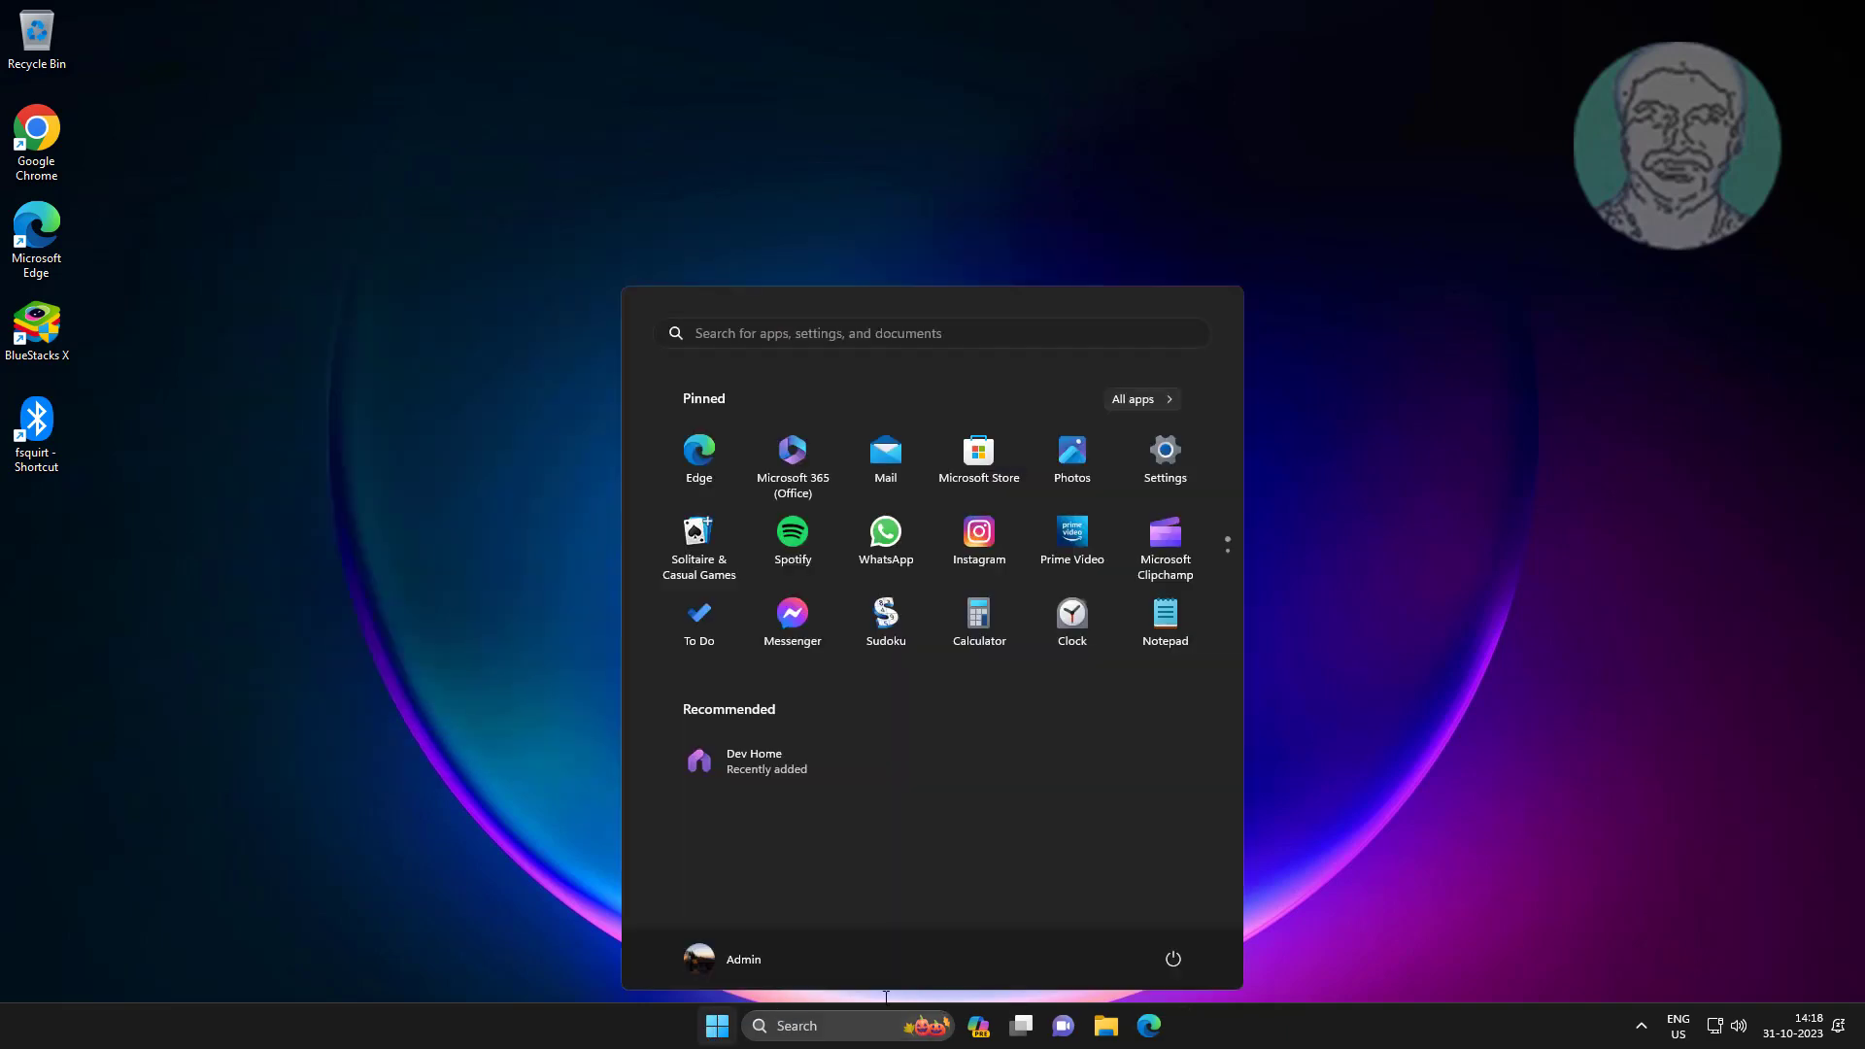
left_click(1176, 957)
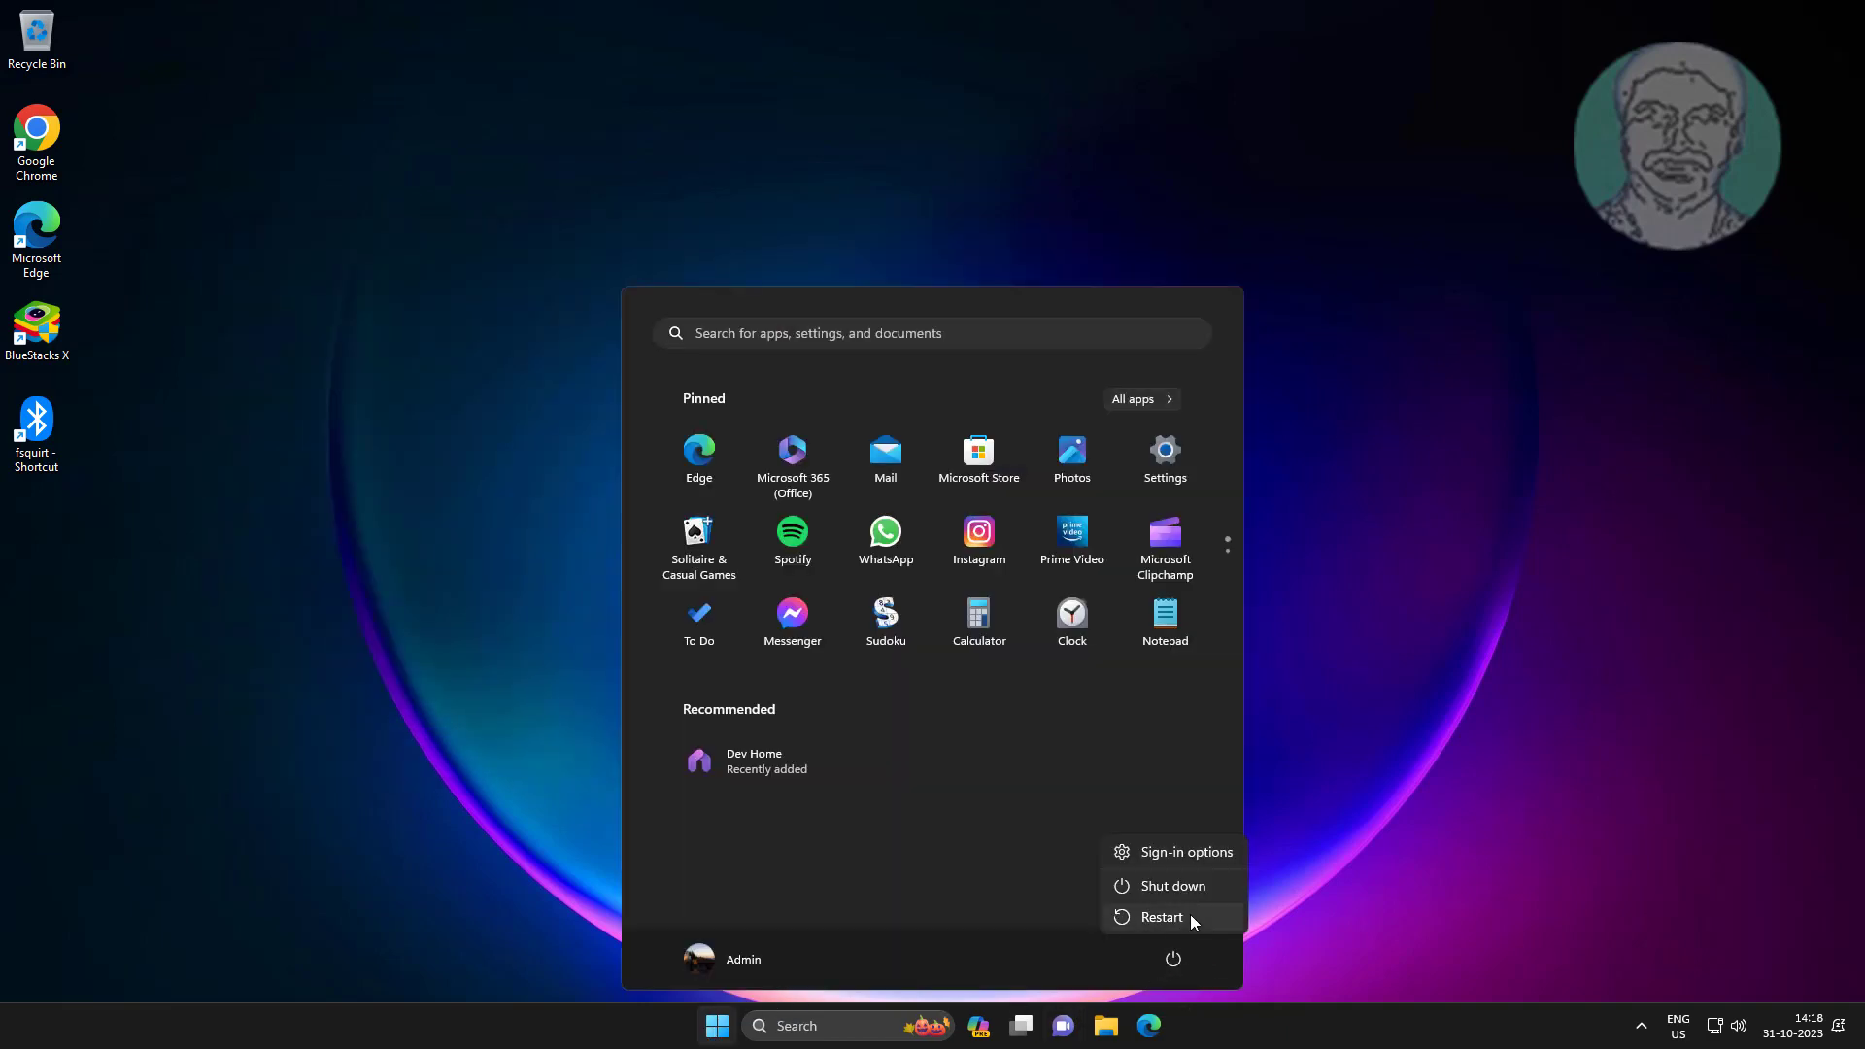
left_click(1166, 918)
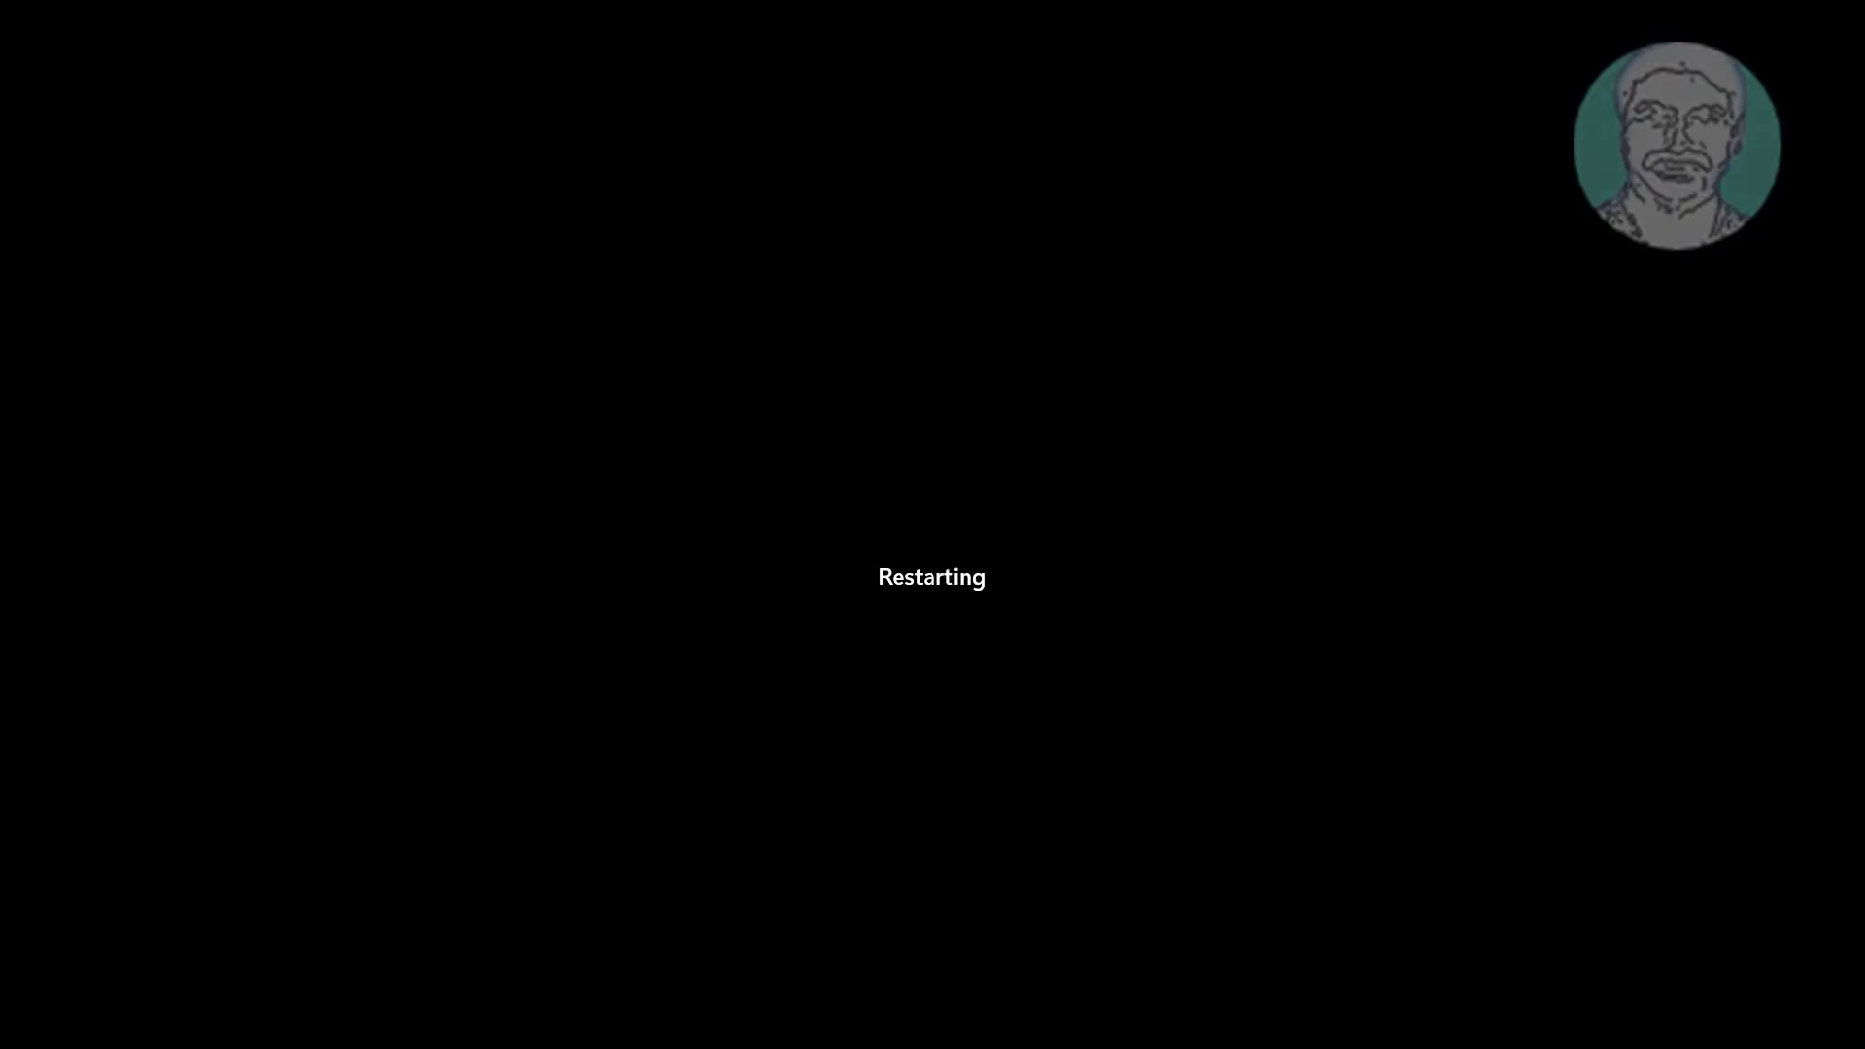